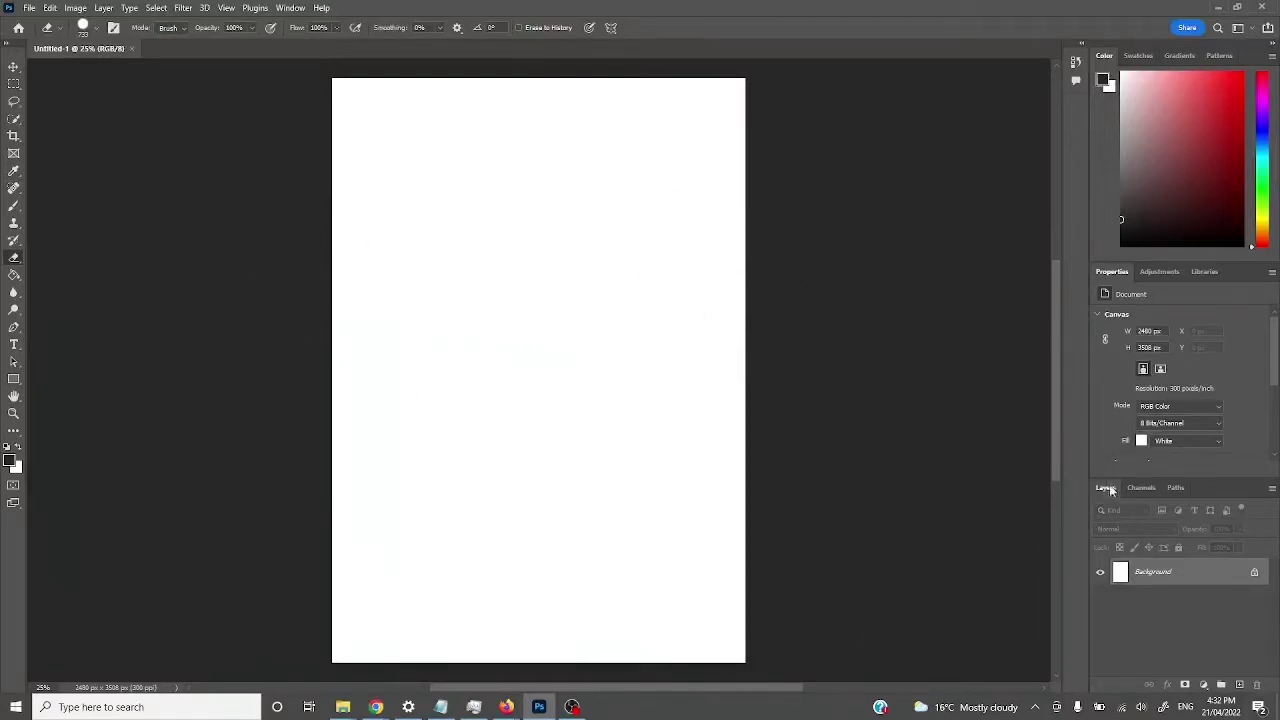
left_click(290, 8)
mouse_move(297, 37)
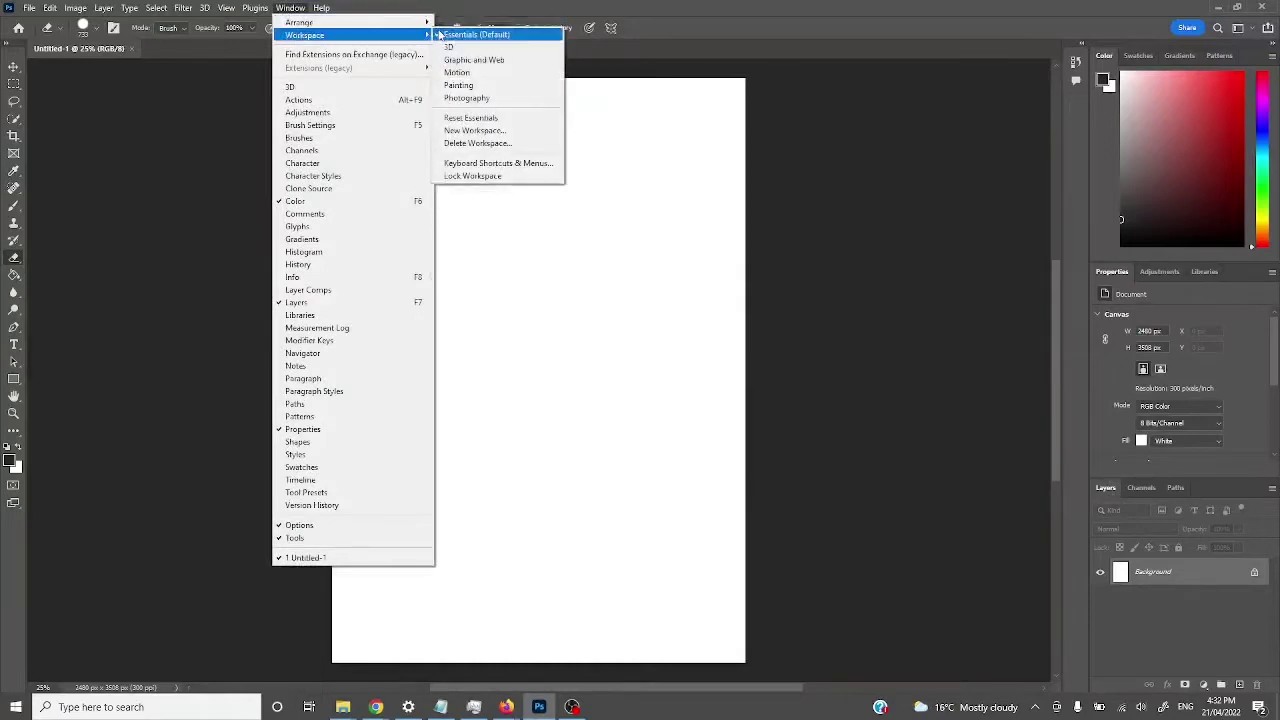
left_click(434, 10)
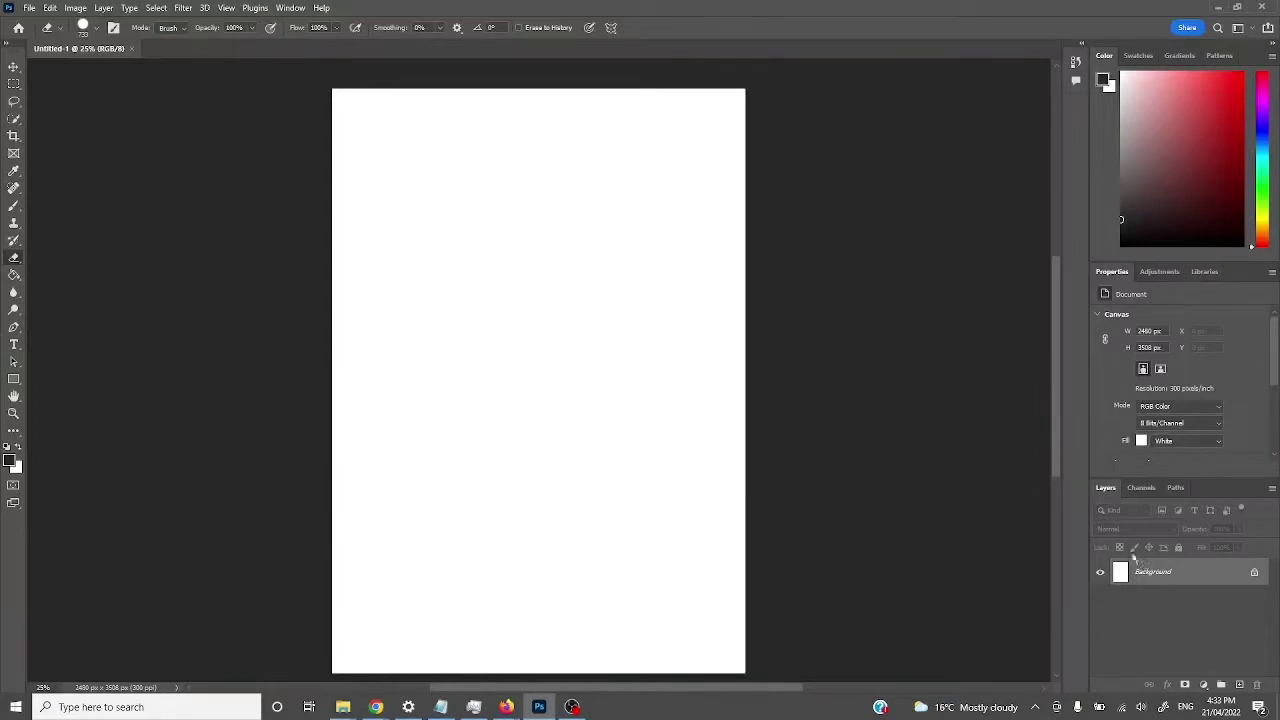
Create a placeholder text layer with the Type tool on the blank canvas and remove it again
left_click_drag(15, 345, 60, 344)
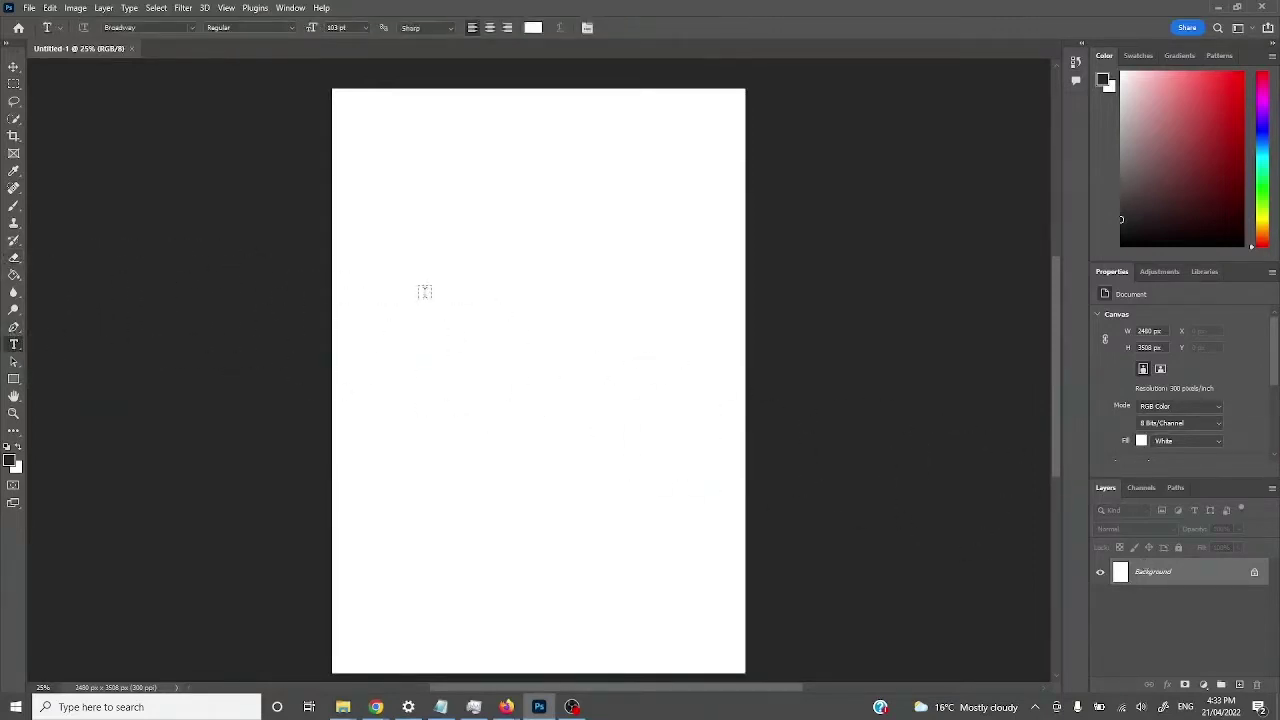
left_click(424, 292)
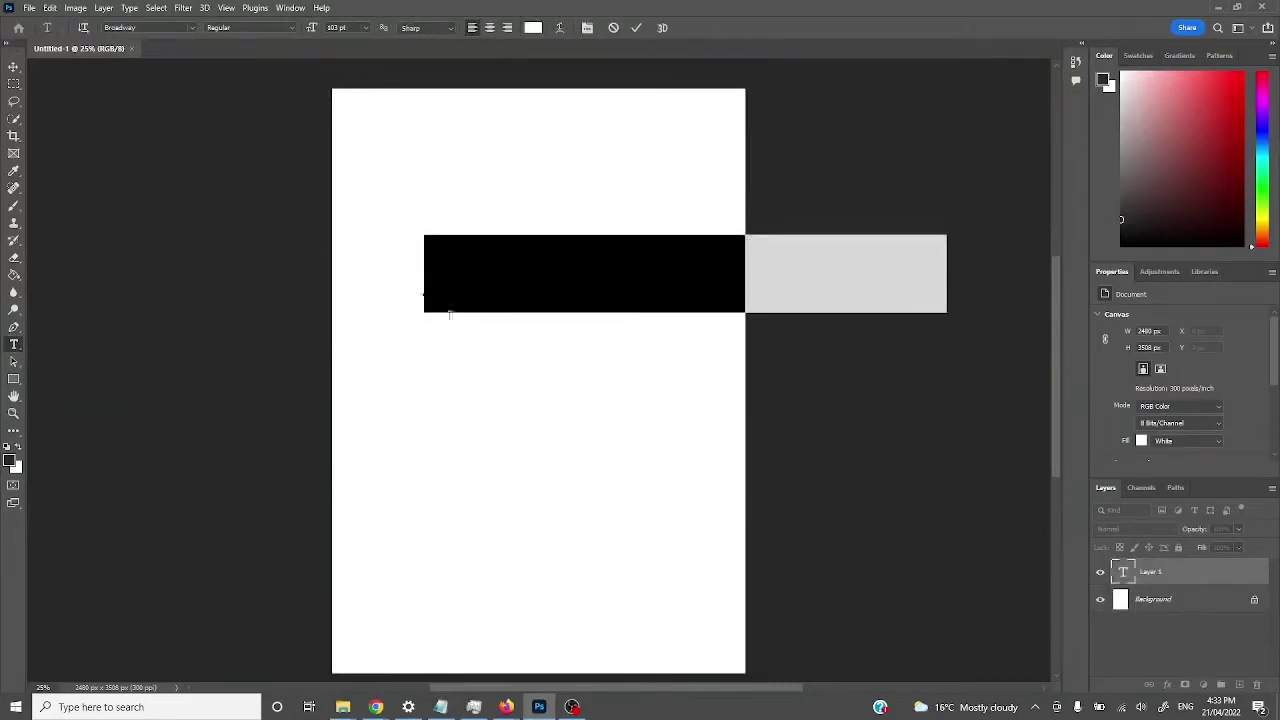
key("BackSpace")
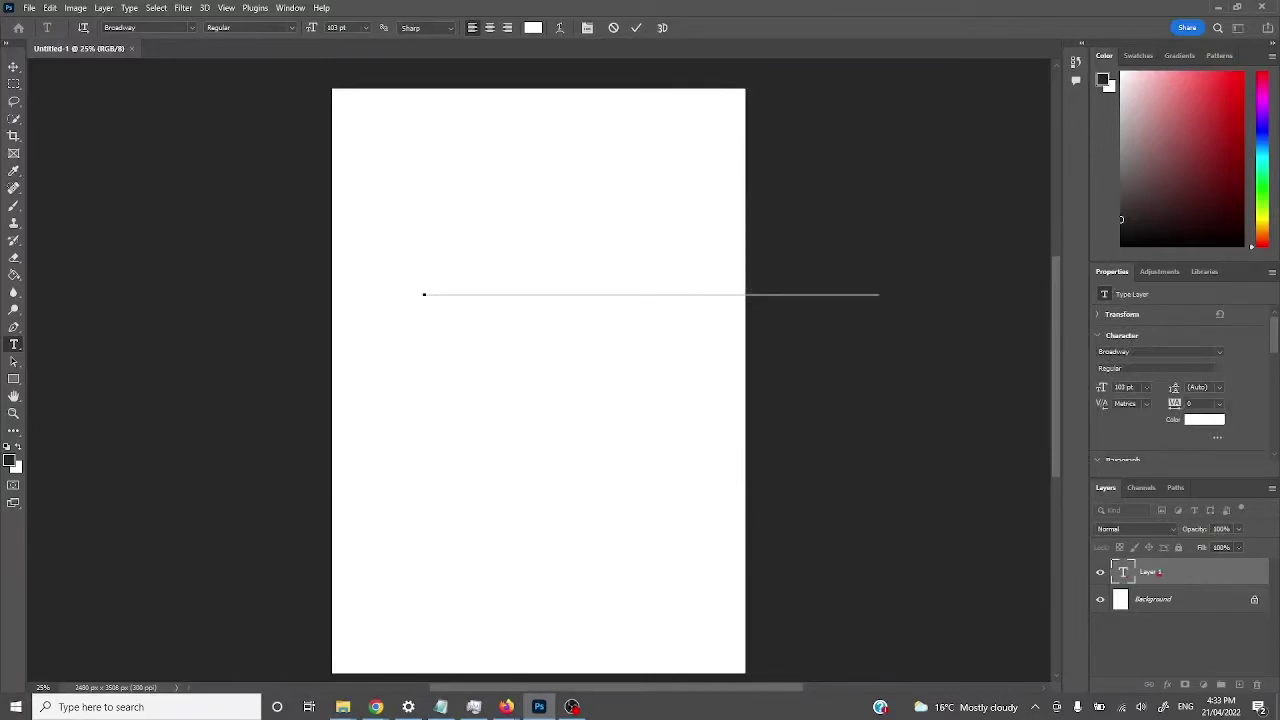
mouse_move(1161, 562)
left_mouse_down()
mouse_move(1198, 584)
mouse_move(1128, 584)
left_mouse_up()
double_click(1125, 576)
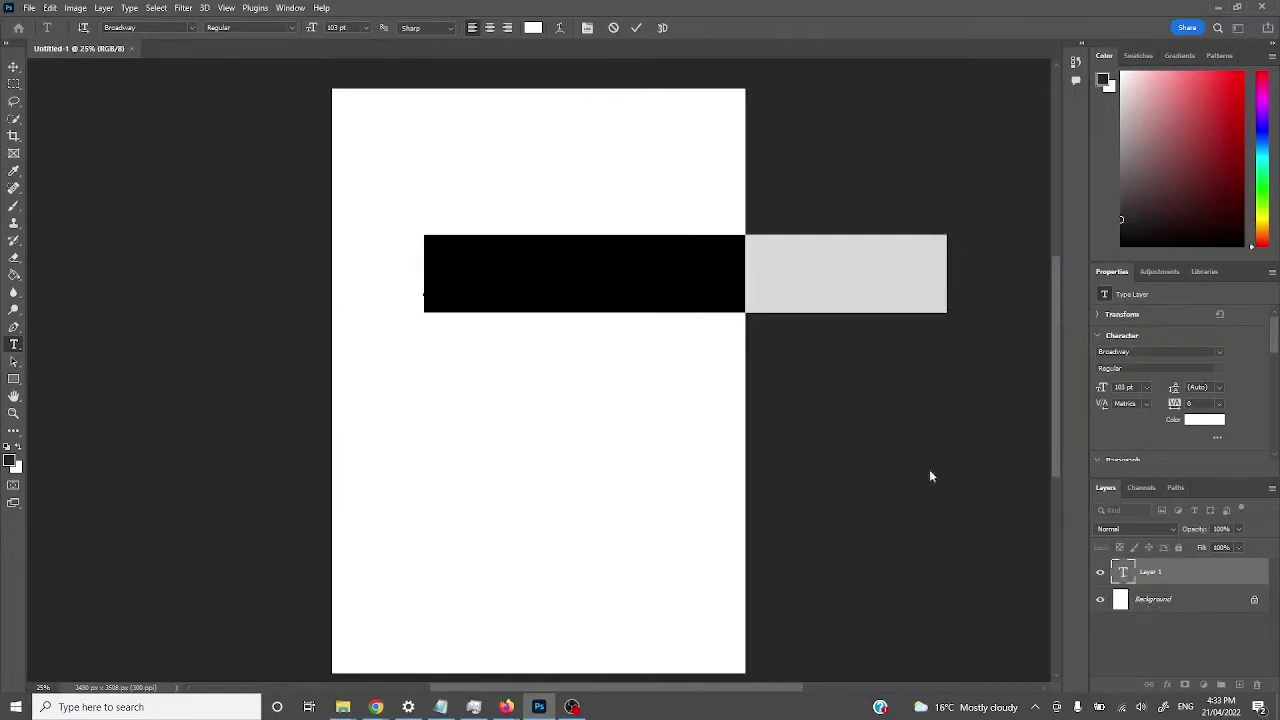
left_click(871, 446)
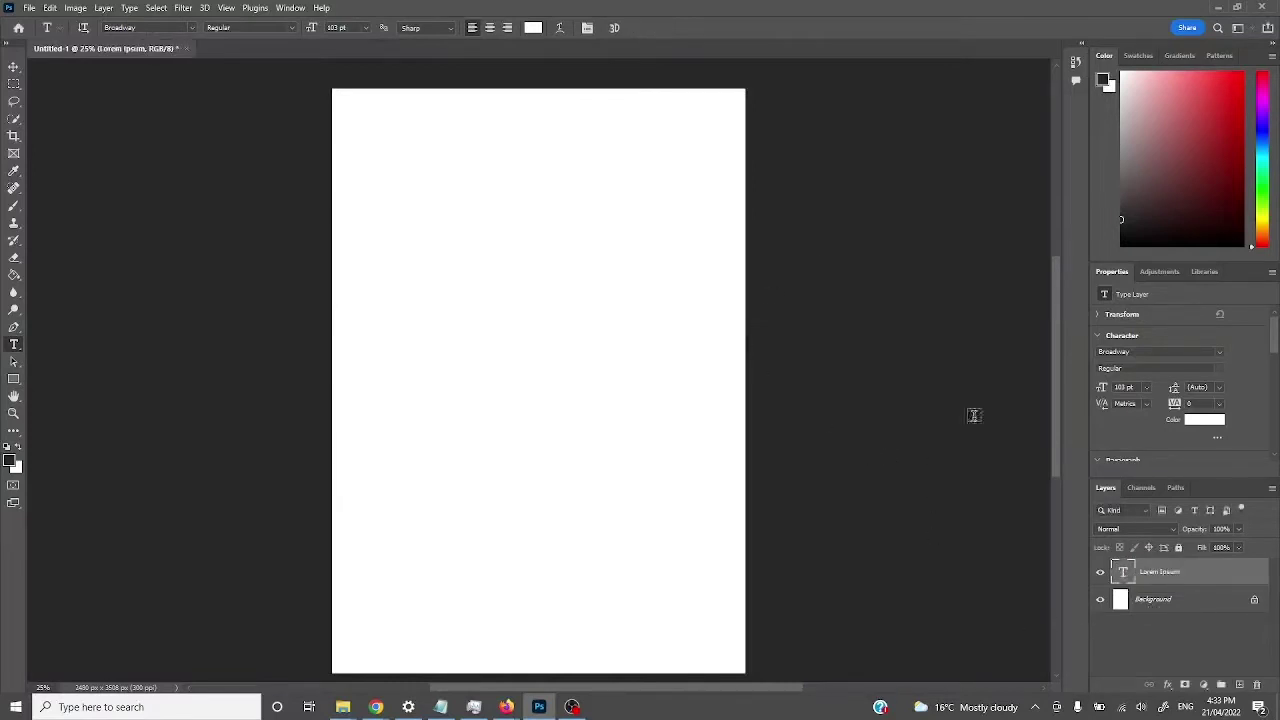
key("Delete")
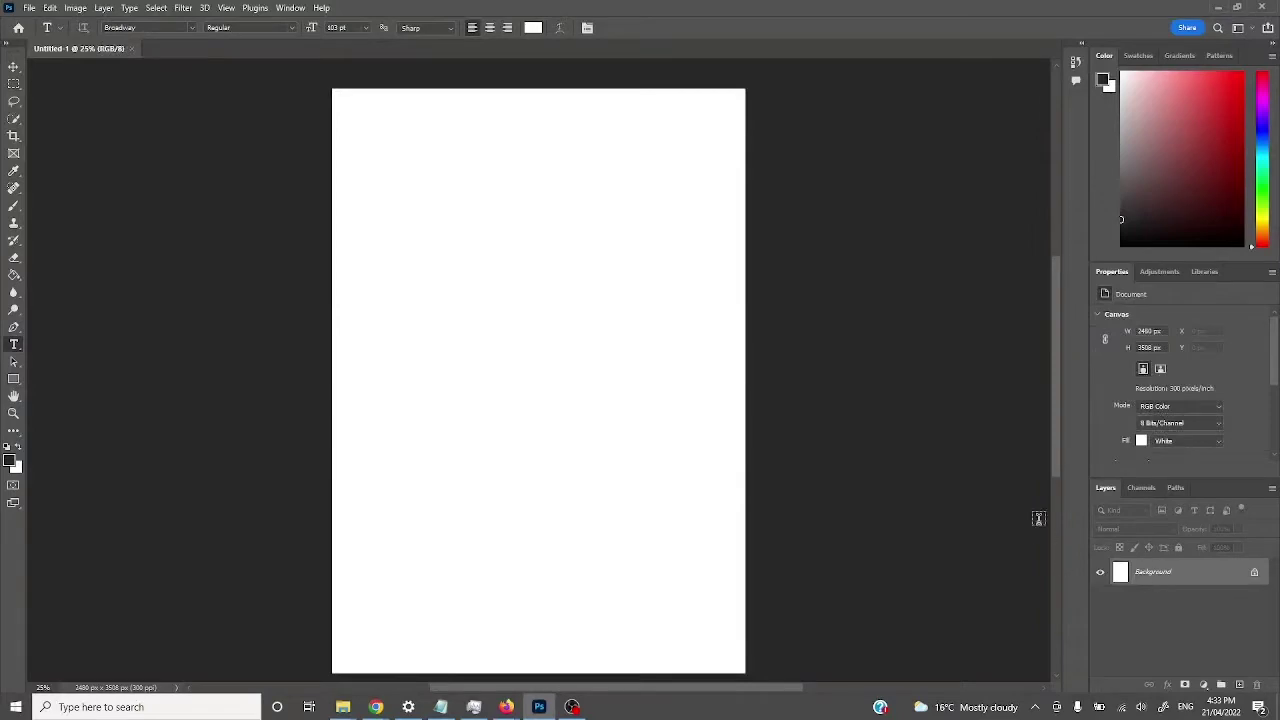
Switch to the Photoshop Shortcut Keys document in Chrome and add a table row with keystroke "Cntrl z" and effect "undo"
key("alt+Tab")
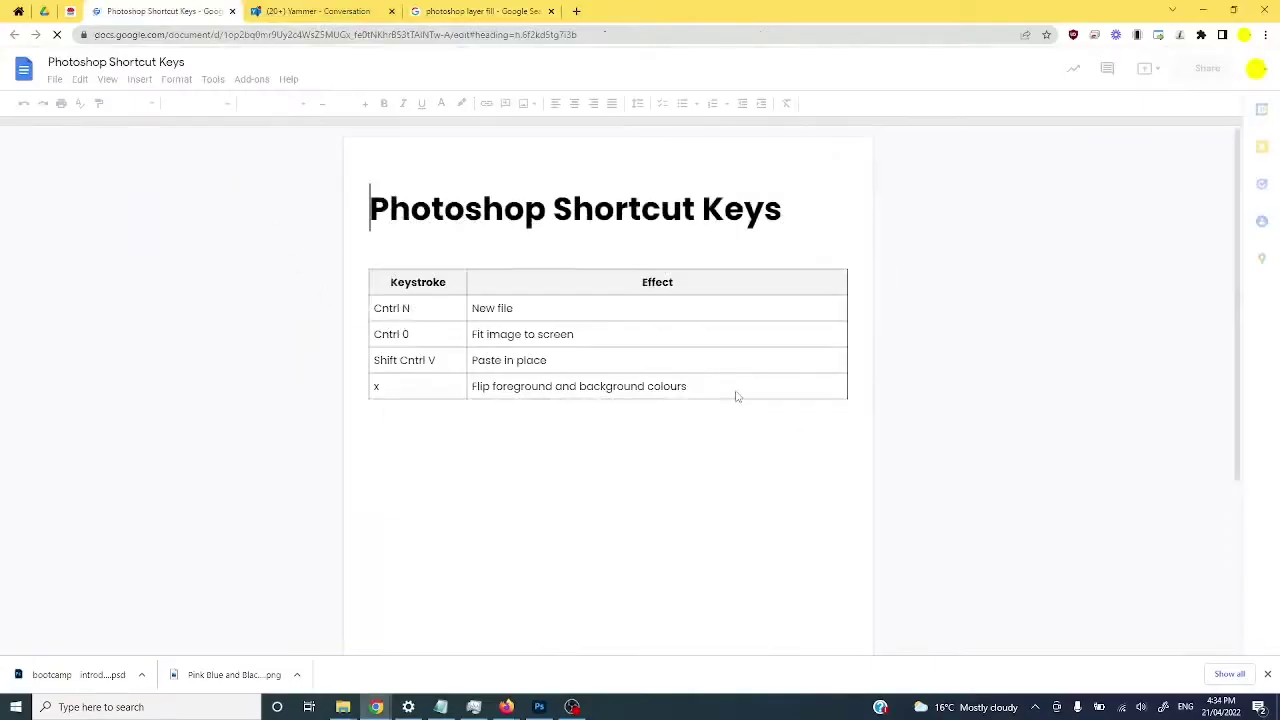
left_click(711, 388)
key("Tab")
type("Cntrl z")
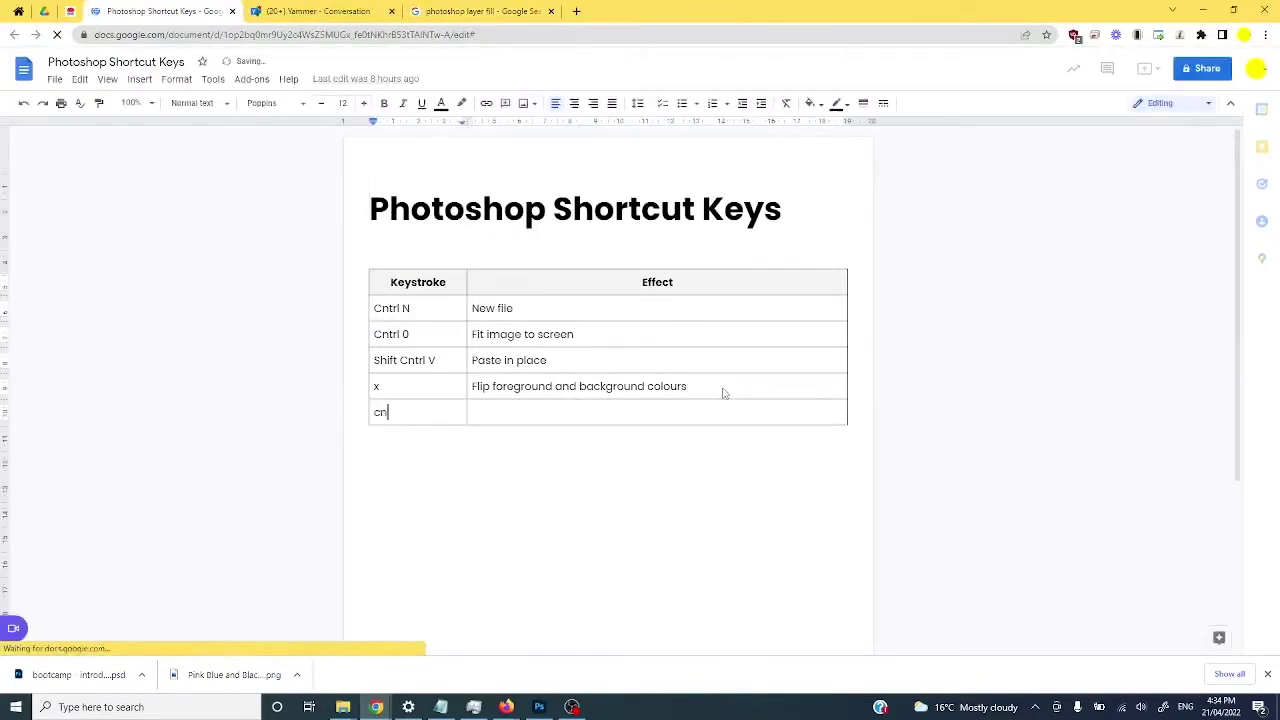
key("Tab")
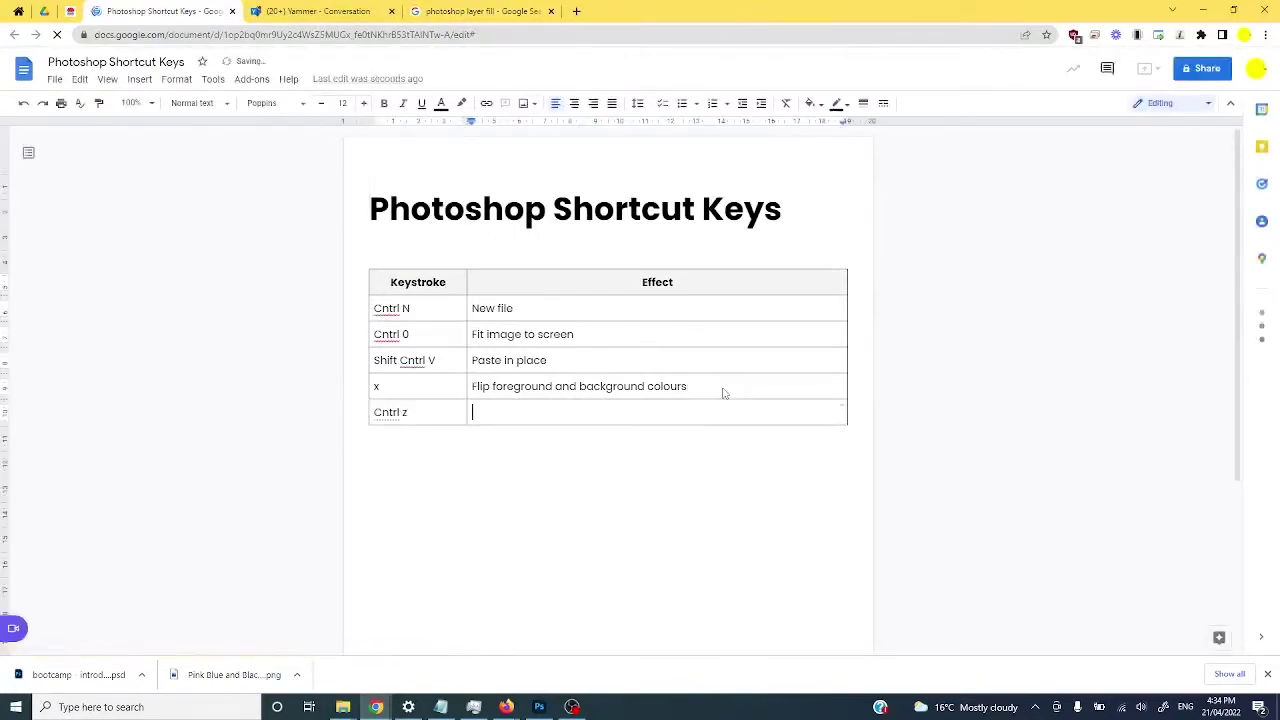
type("Undo")
key("alt+Tab")
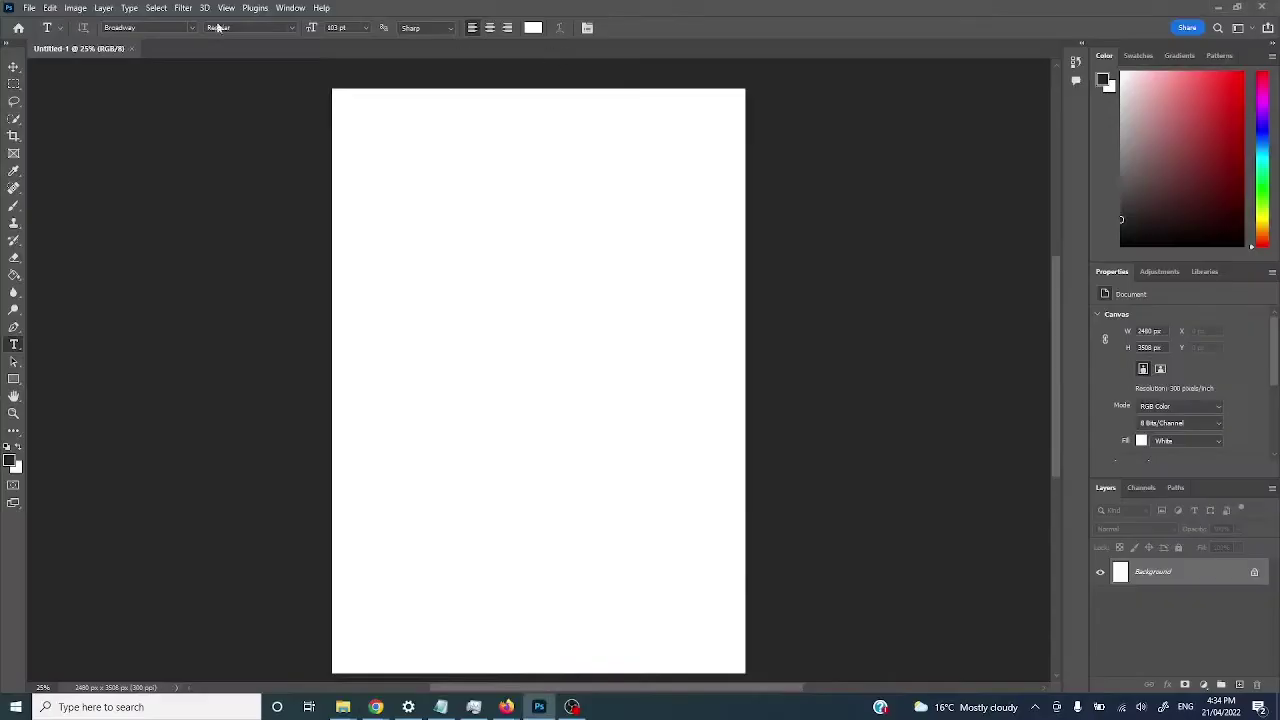
left_click(50, 8)
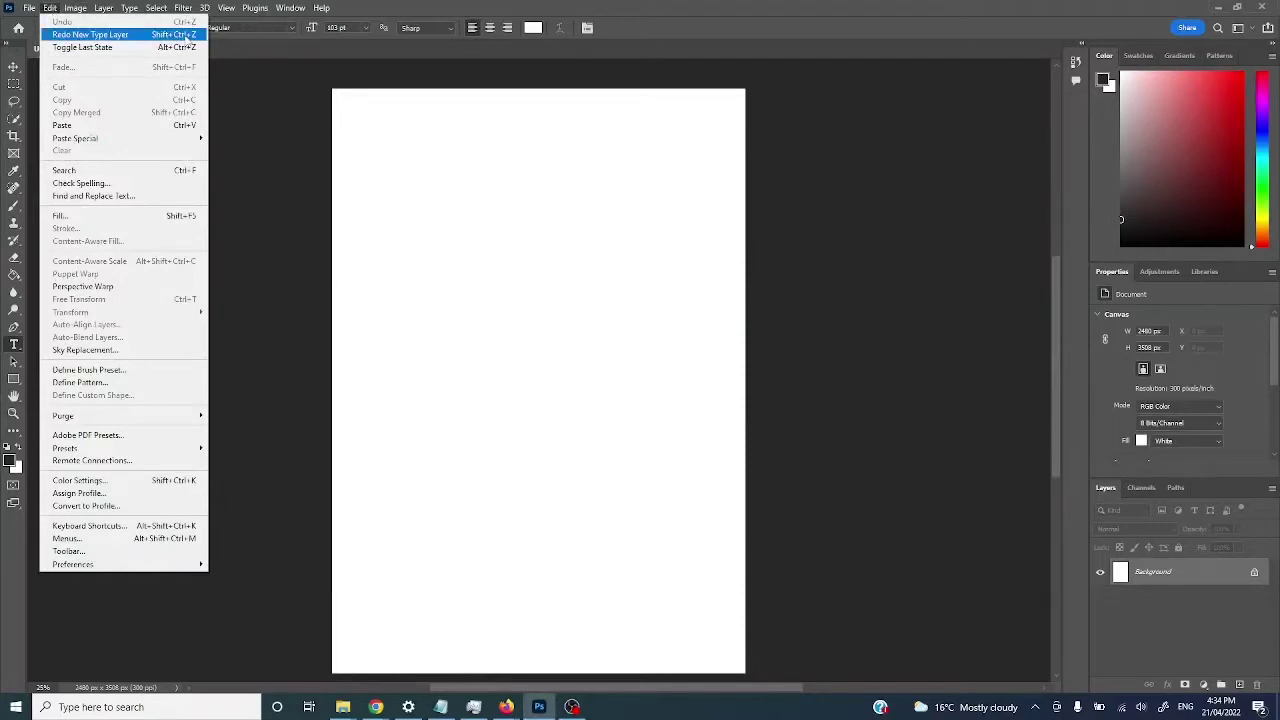
left_click(914, 346)
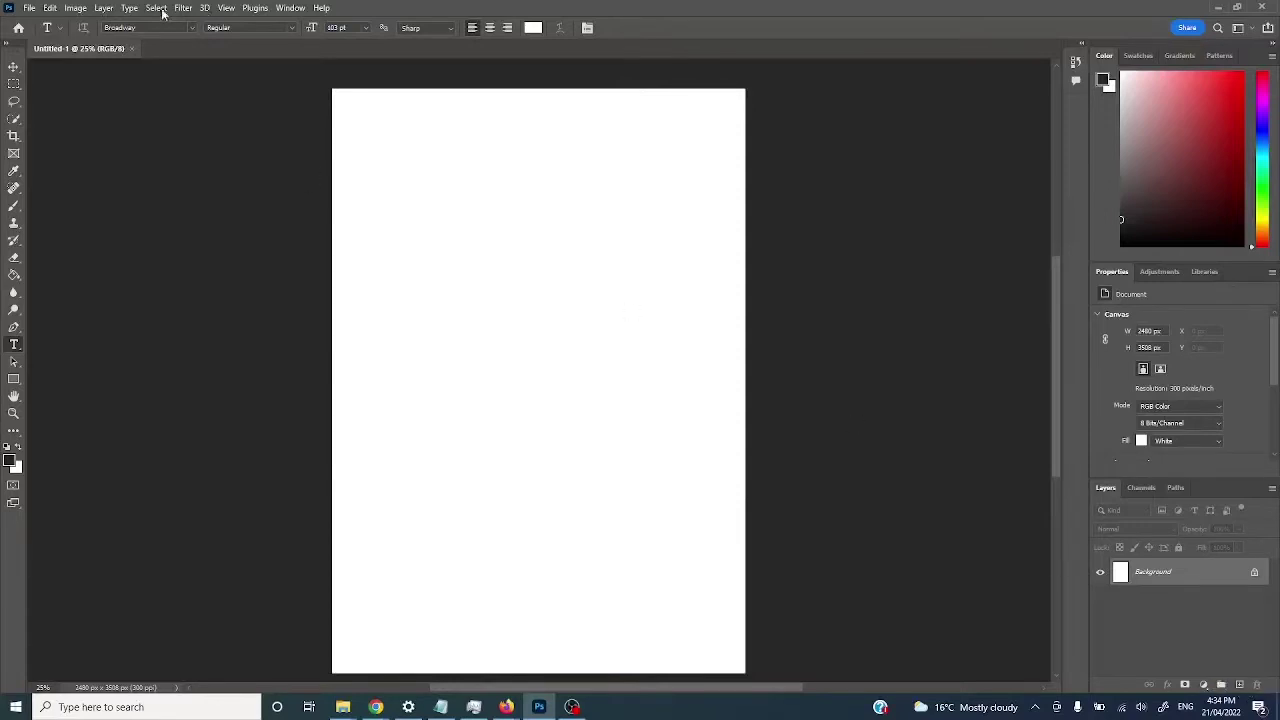
Create a new empty layer named Layer 1 above the Background, with Normal mode and 100% opacity
left_click(104, 8)
mouse_move(120, 22)
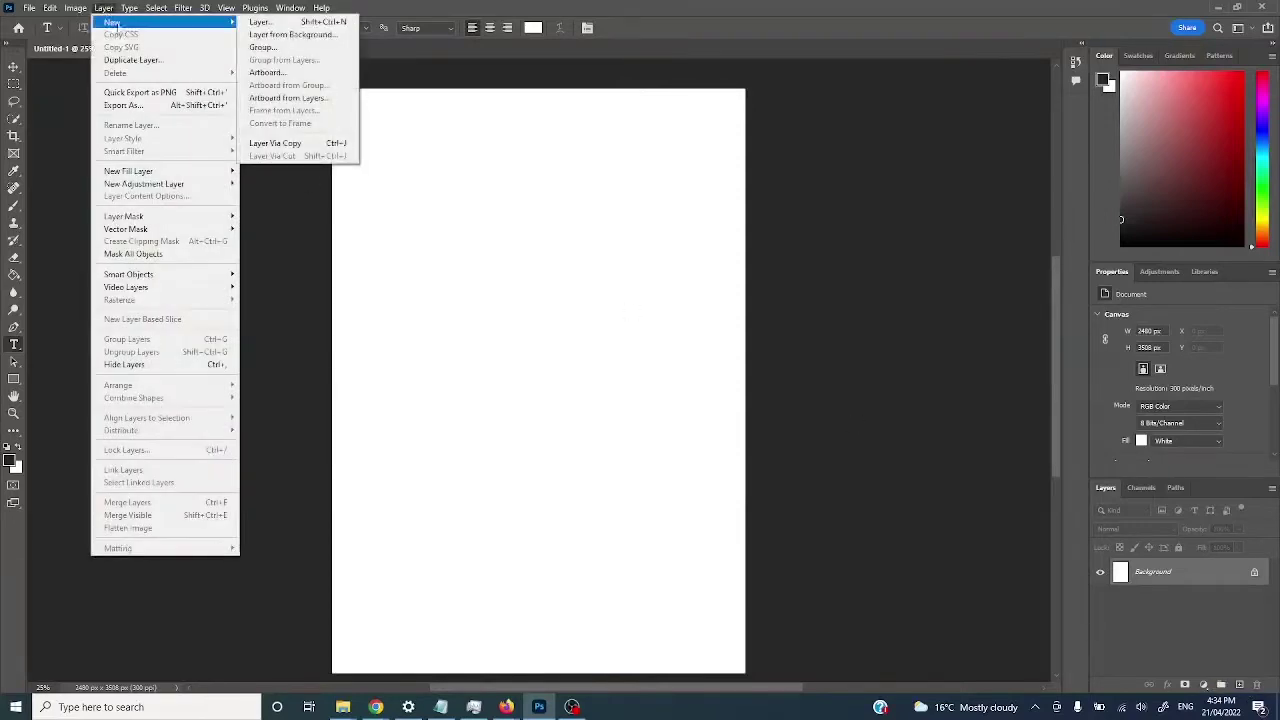
left_click(271, 36)
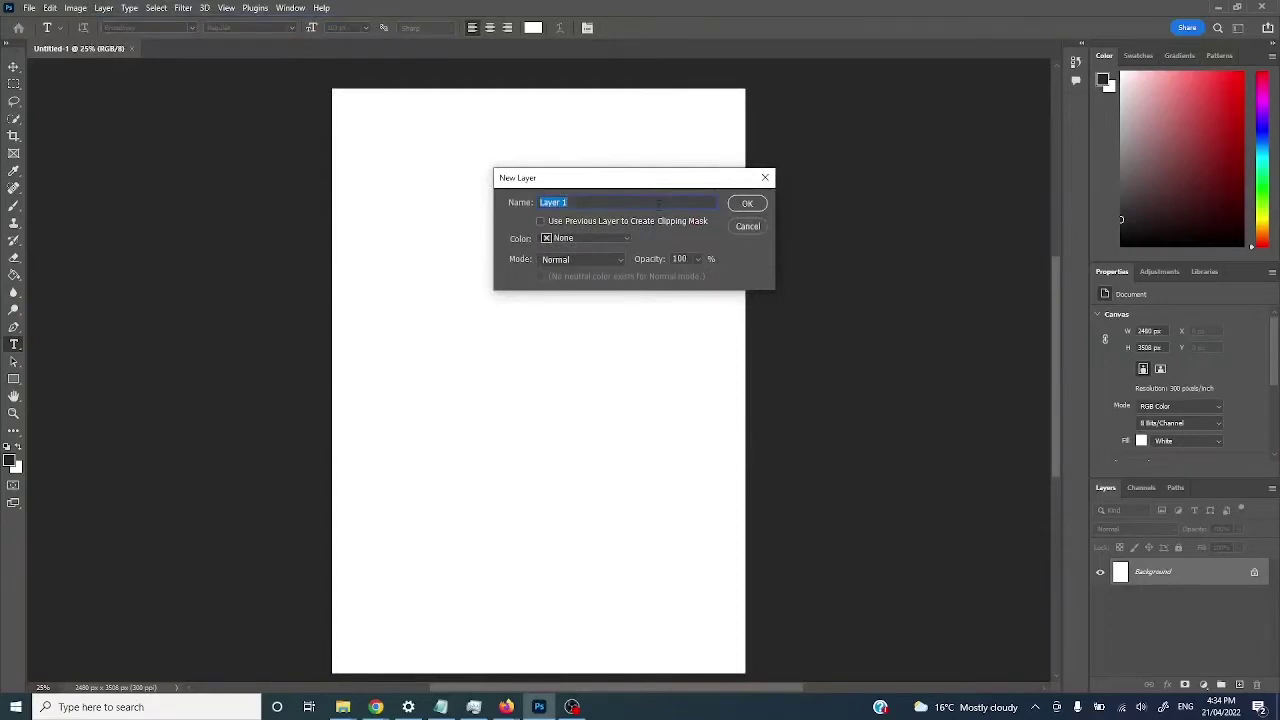
left_click(745, 204)
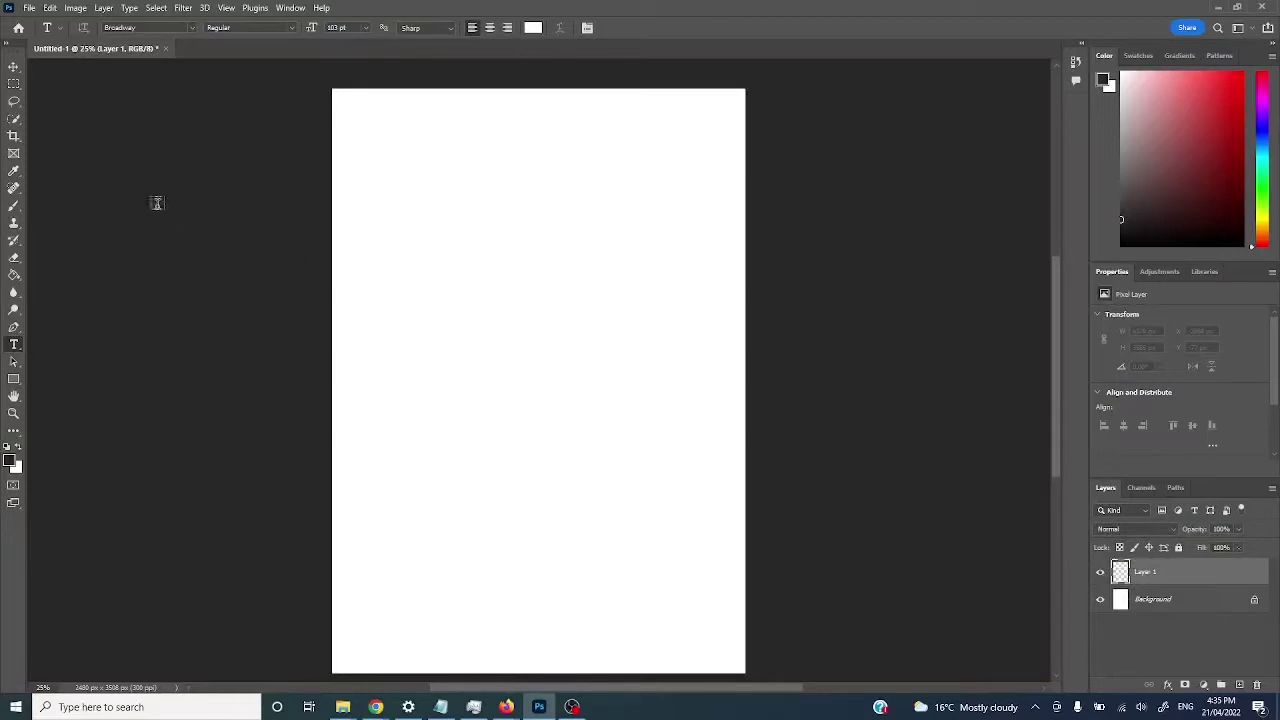
Select the Brush tool and enlarge the brush diameter to about 1044 px
left_click(13, 210)
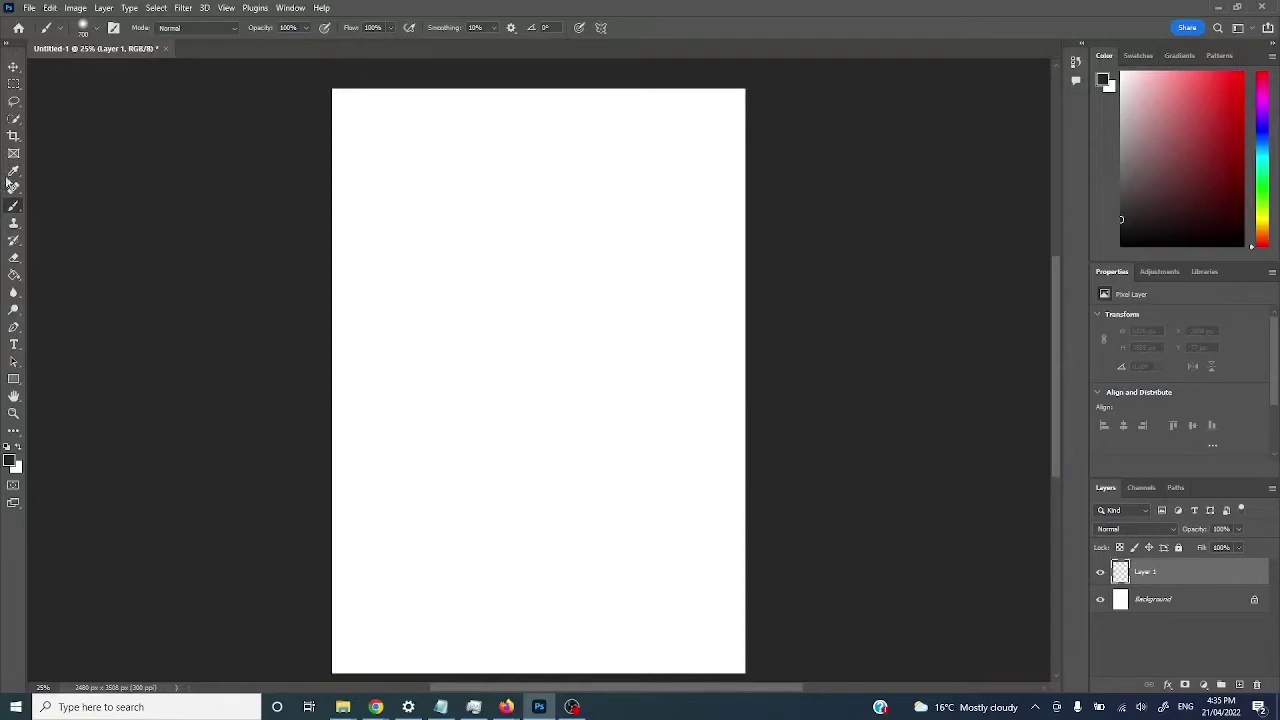
right_click(465, 264, "alt")
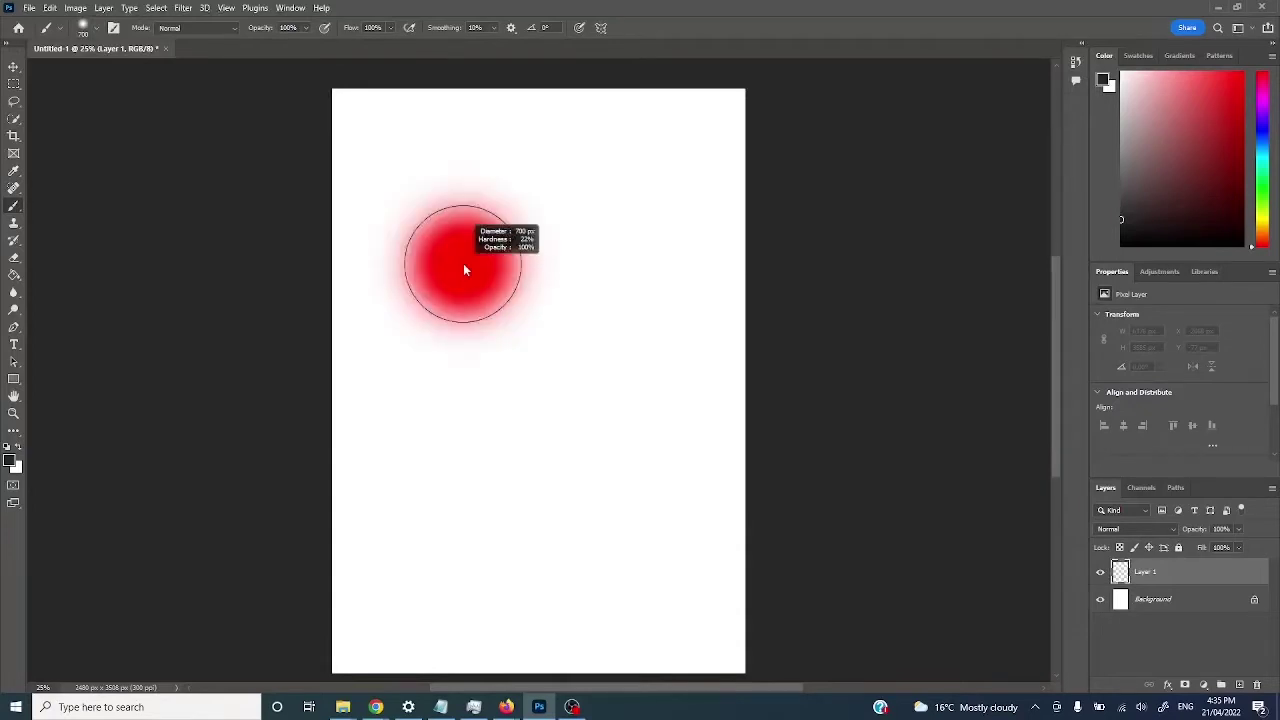
mouse_move(464, 265)
left_mouse_down()
mouse_move(577, 266)
mouse_move(496, 263)
mouse_move(482, 488)
mouse_move(482, 302)
left_mouse_up()
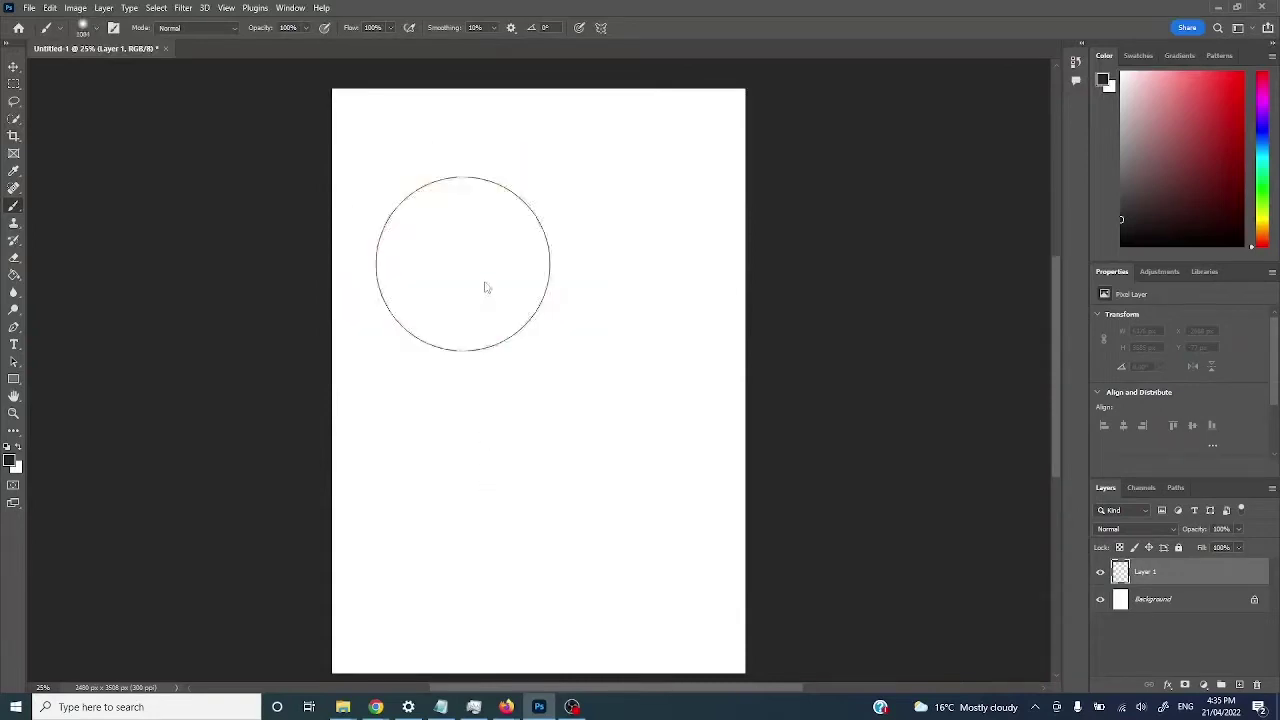
Paint three horizontal dark strokes down Layer 1, raising the brush hardness for each one up to 100% for the lowest
left_click_drag(443, 200, 590, 204)
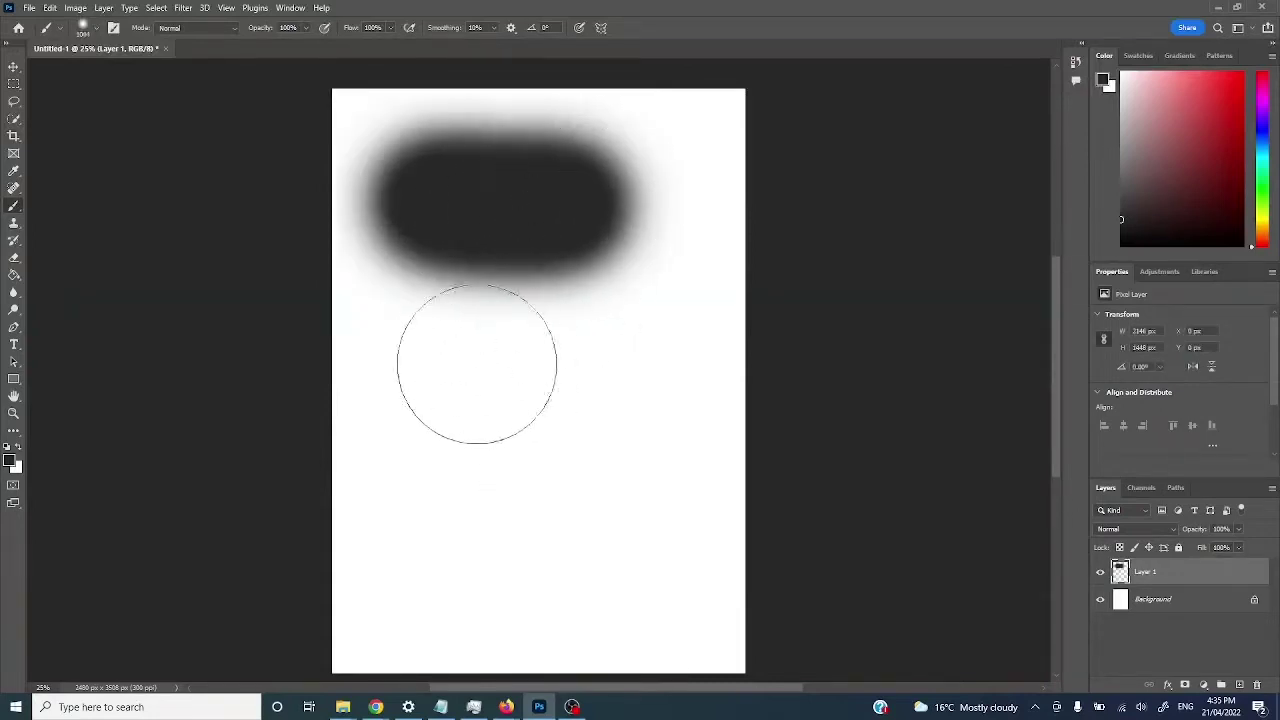
mouse_move(440, 360)
left_mouse_down()
mouse_move(443, 509)
mouse_move(443, 477)
left_mouse_up()
left_click_drag(457, 400, 584, 400)
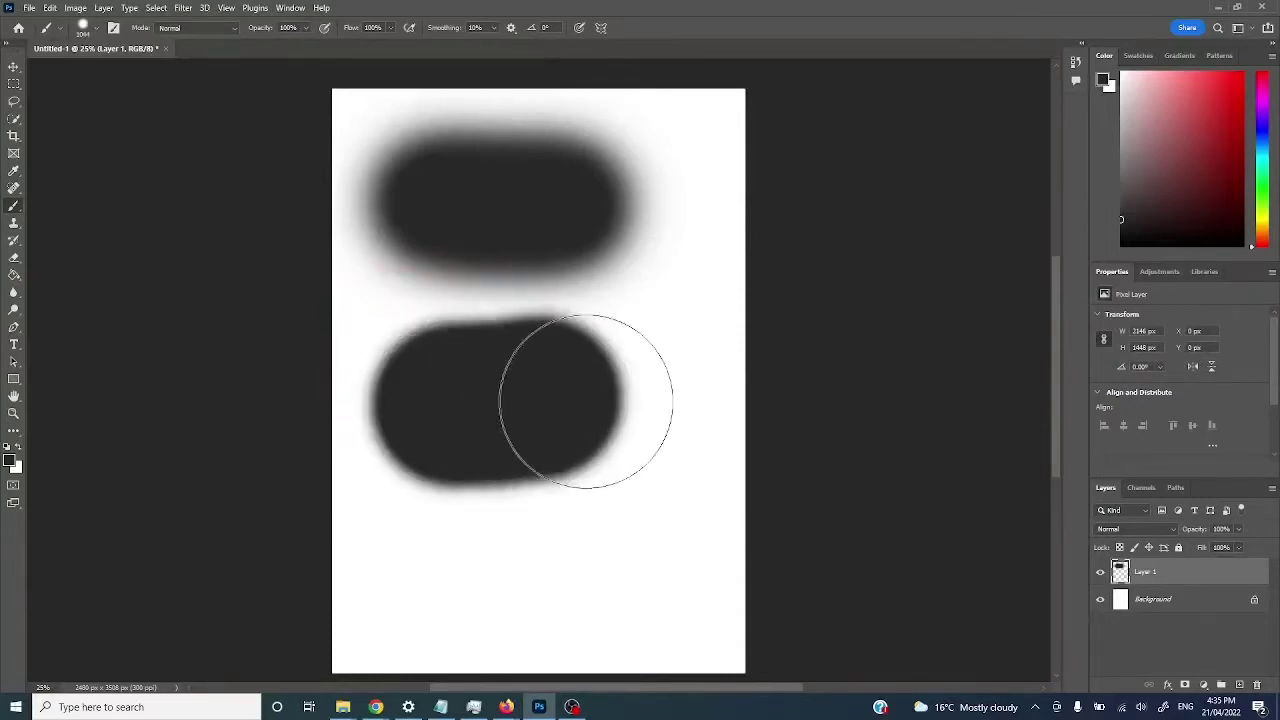
left_click_drag(429, 531, 420, 634)
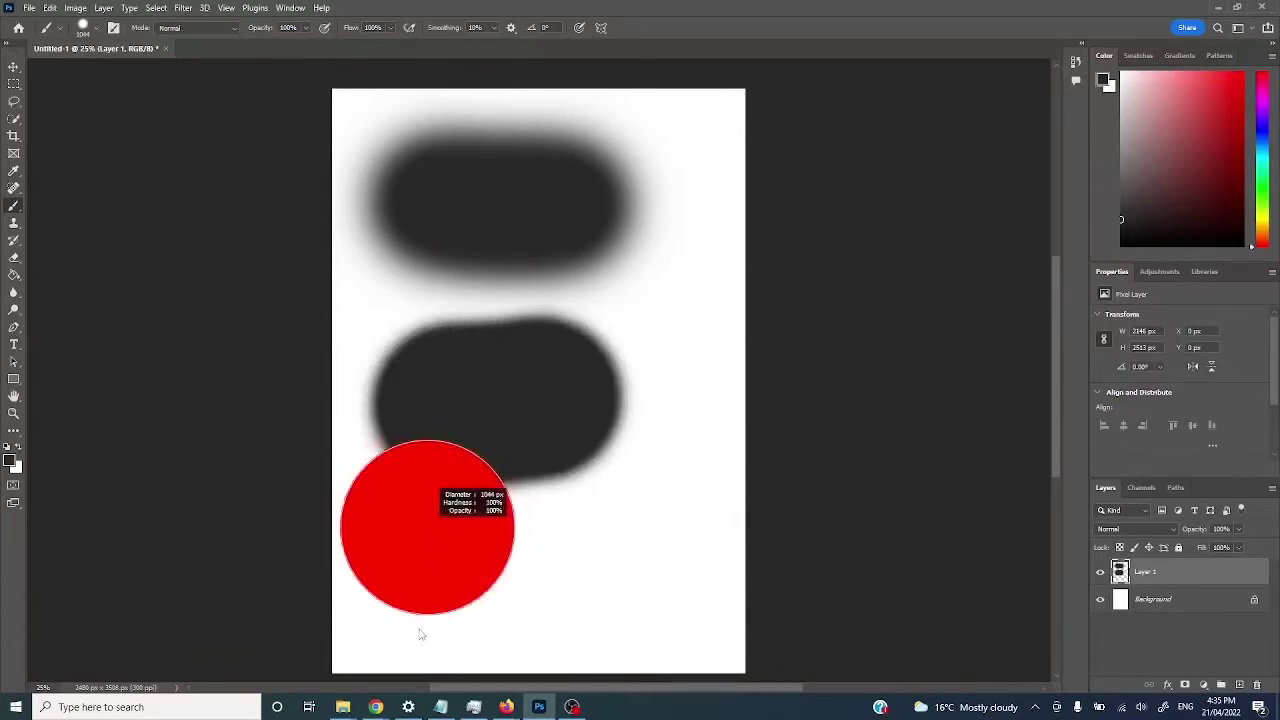
left_click_drag(442, 580, 570, 580)
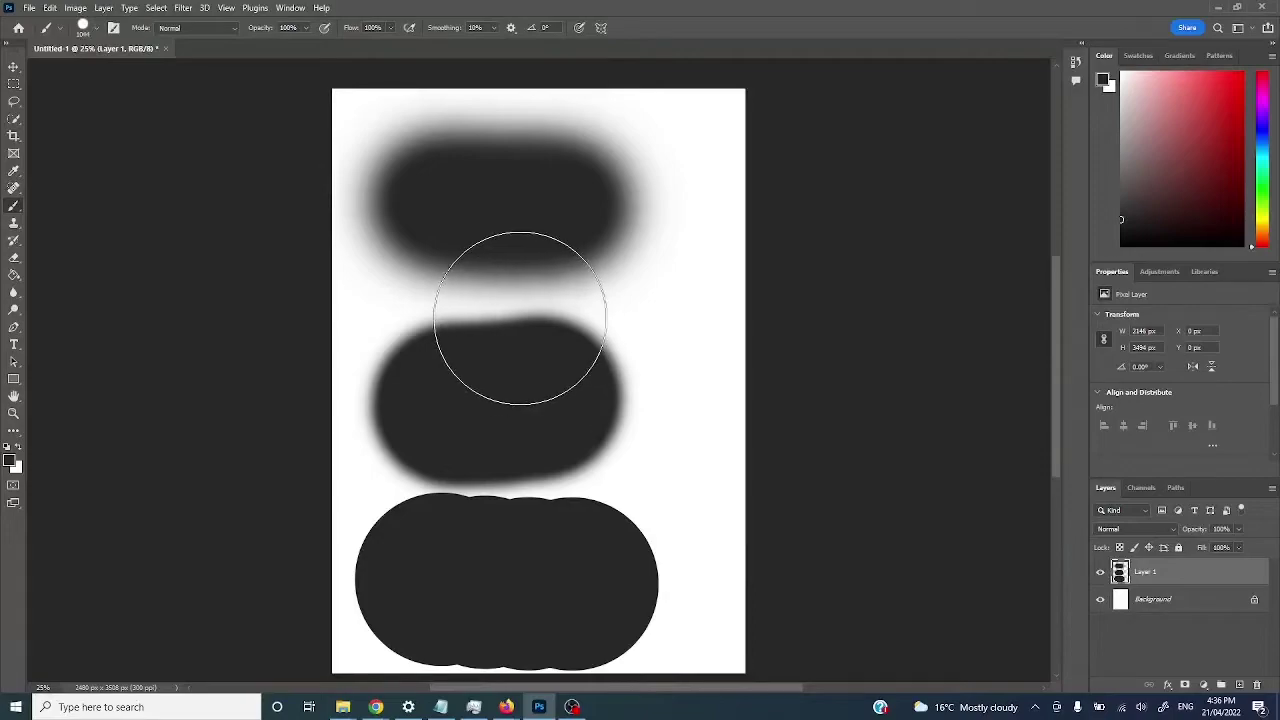
Switch to the Chrome shortcut document and add the row "Alt Right Mouse button" with effect "Adjust size and hardness of tool."
key("alt+Tab")
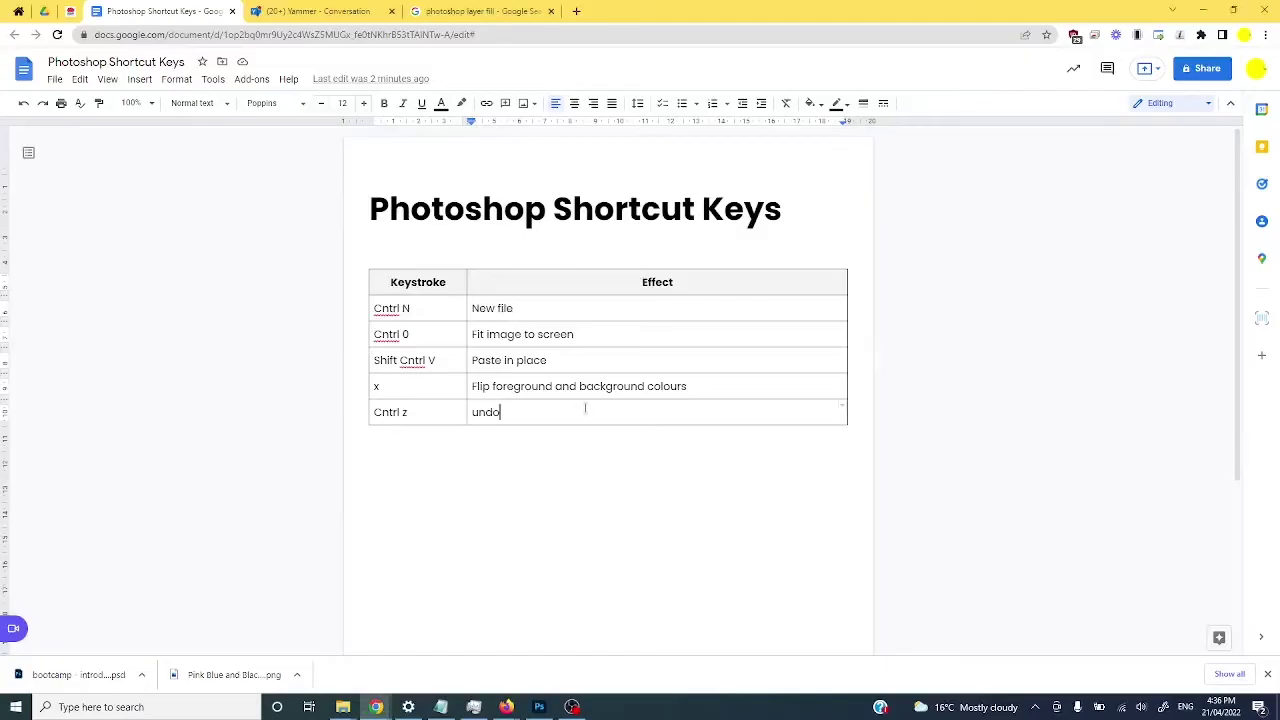
key("Tab")
type("Alt ")
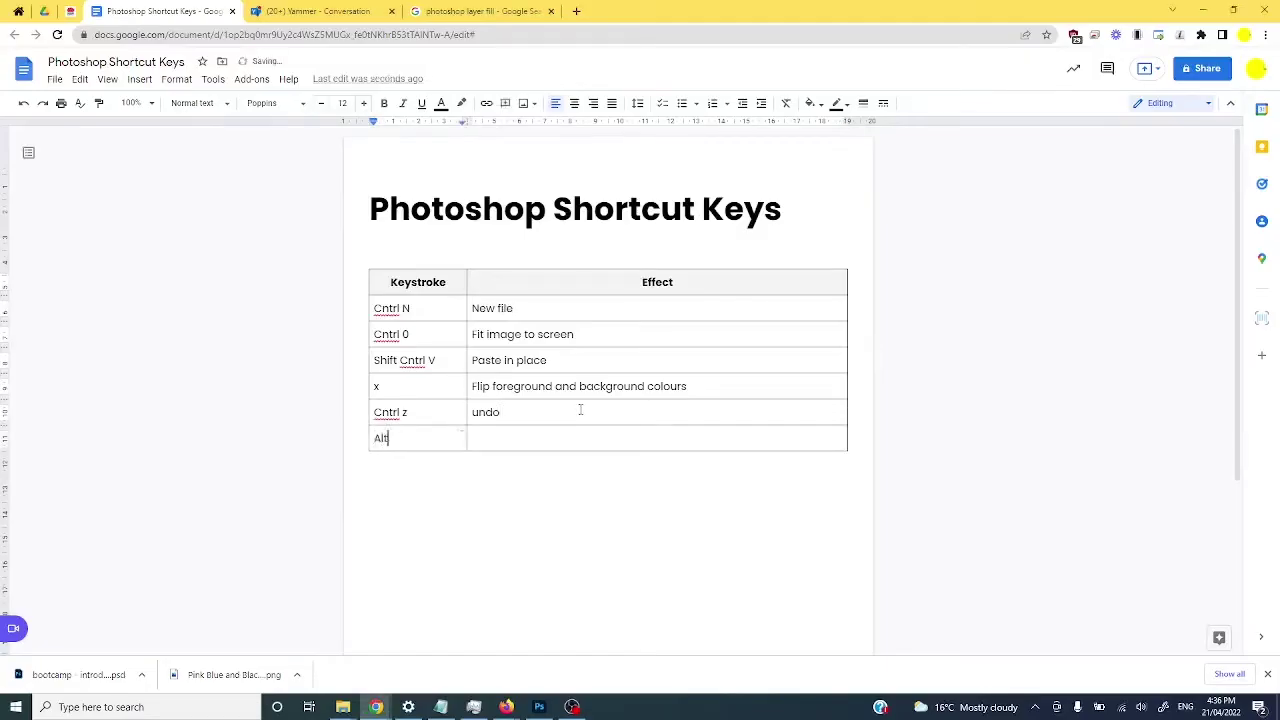
type("Right Mouse button")
key("Tab")
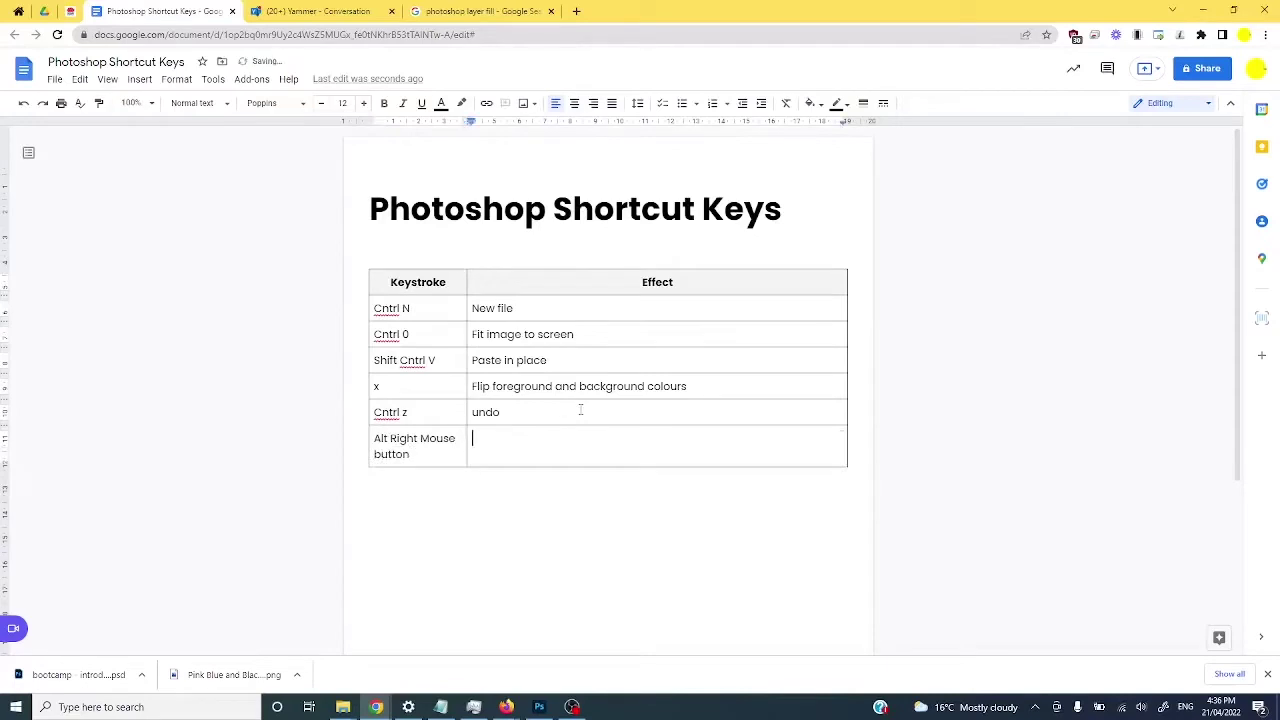
type("Adjust size and hardness of tool.")
key("alt+Tab")
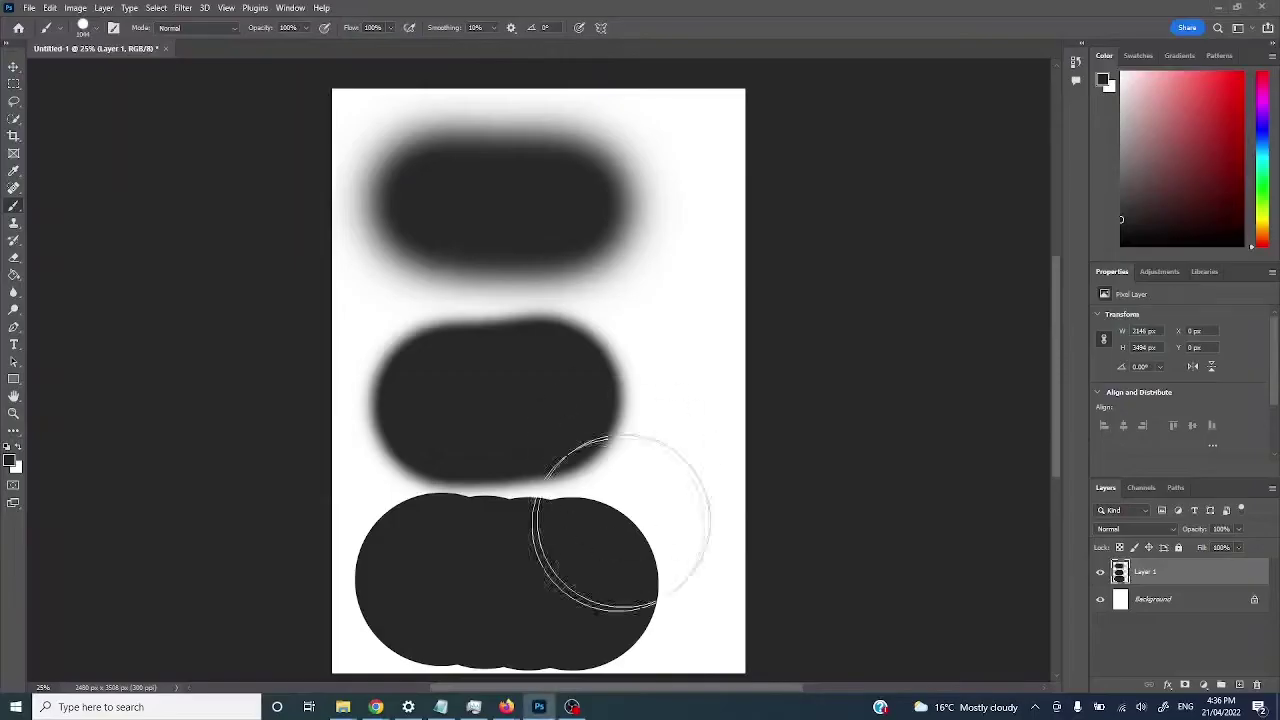
Undo the three brush strokes on Layer 1
key("ctrl+z")
key("ctrl+z")
key("ctrl+z")
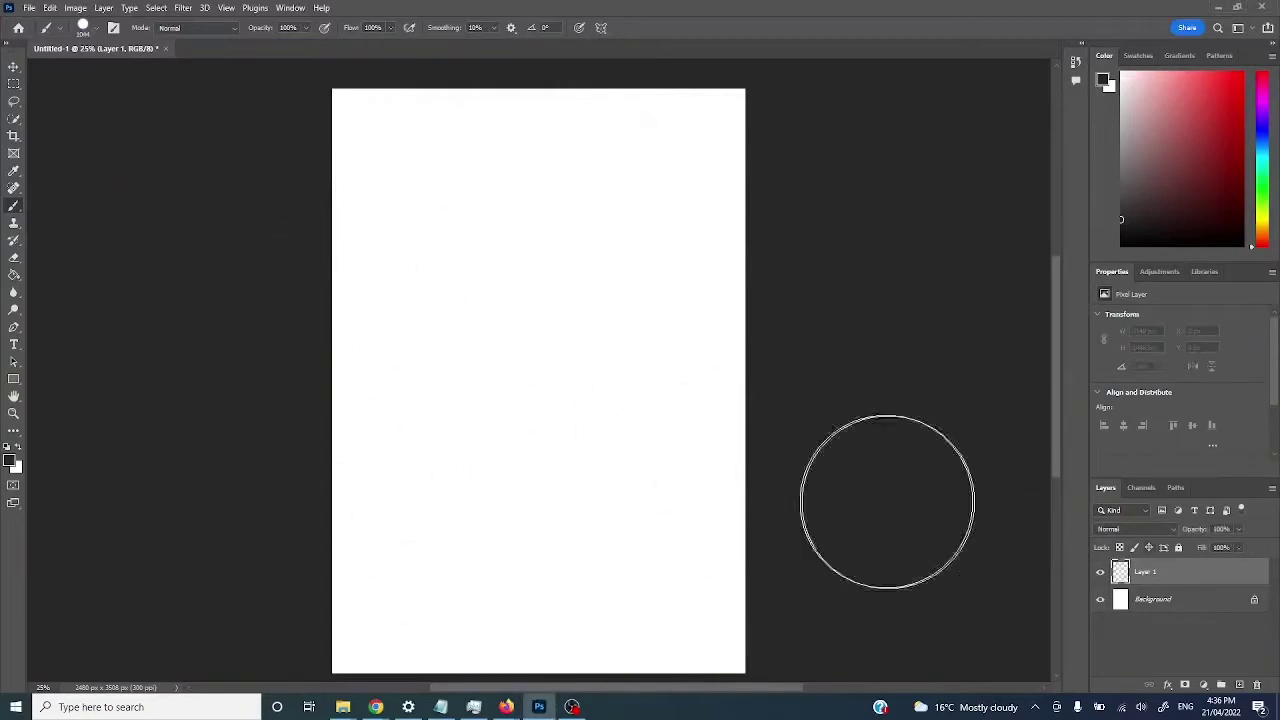
Shrink the brush to about 420 px with soft edges and paint two dark Z-shaped strokes on Layer 1, one above the other
mouse_move(449, 243)
left_mouse_down()
mouse_move(452, 266)
mouse_move(478, 251)
mouse_move(428, 212)
mouse_move(403, 220)
mouse_move(408, 194)
mouse_move(431, 323)
mouse_move(452, 201)
mouse_move(440, 200)
left_mouse_up()
mouse_move(412, 145)
left_mouse_down()
mouse_move(592, 158)
mouse_move(471, 273)
mouse_move(447, 329)
mouse_move(605, 335)
left_mouse_up()
mouse_move(412, 434)
left_mouse_down()
mouse_move(634, 449)
mouse_move(411, 573)
mouse_move(657, 589)
left_mouse_up()
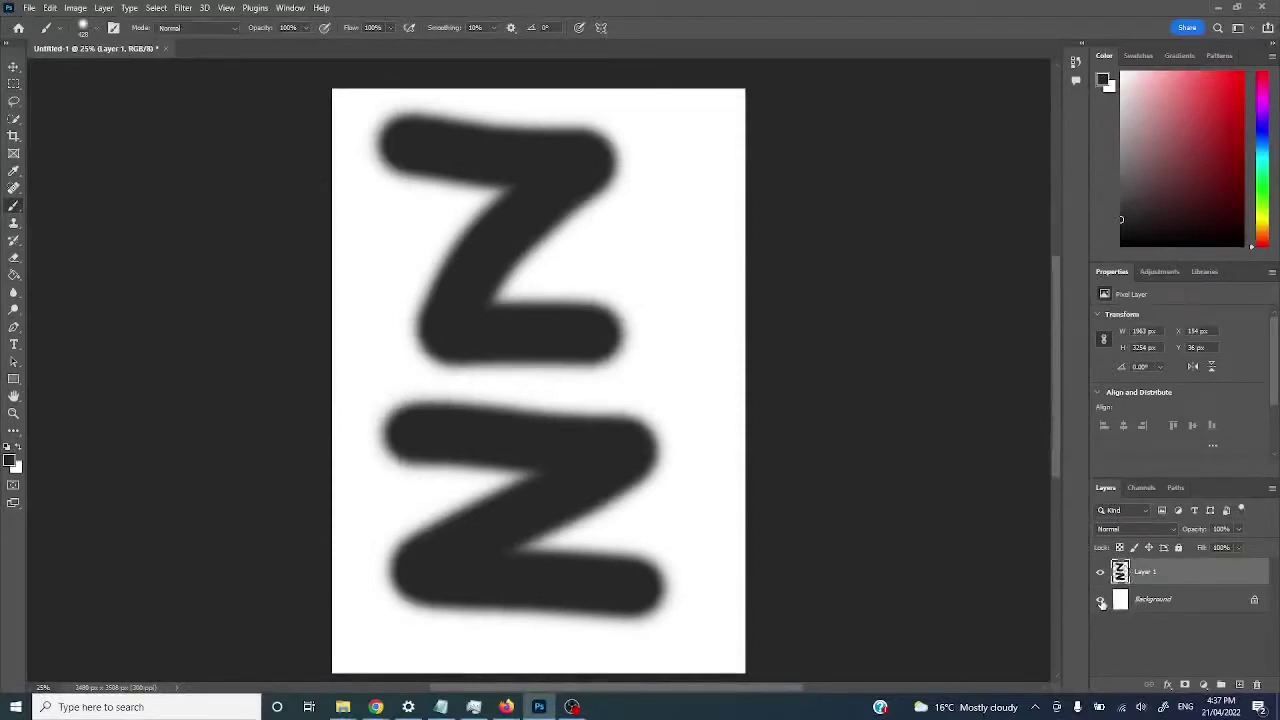
Hide the Background layer to view the transparency around the strokes, select that layer, and show it again
left_click(1101, 600)
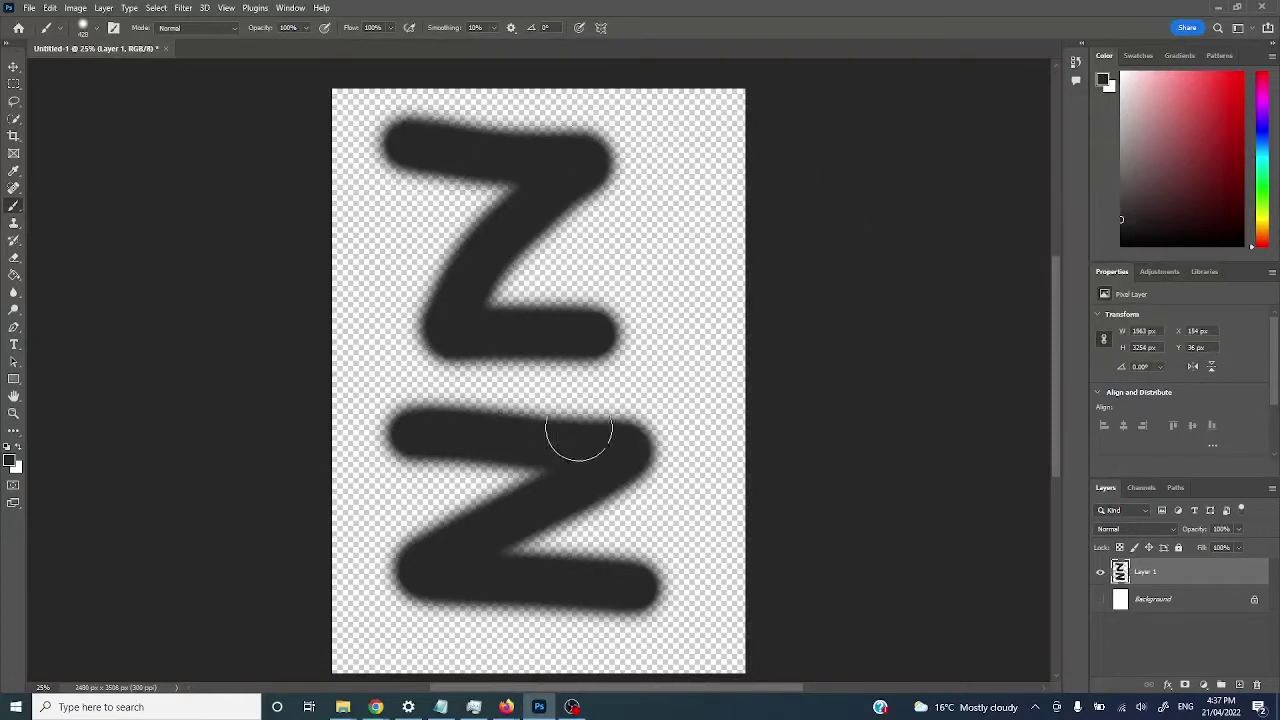
left_click(1130, 606)
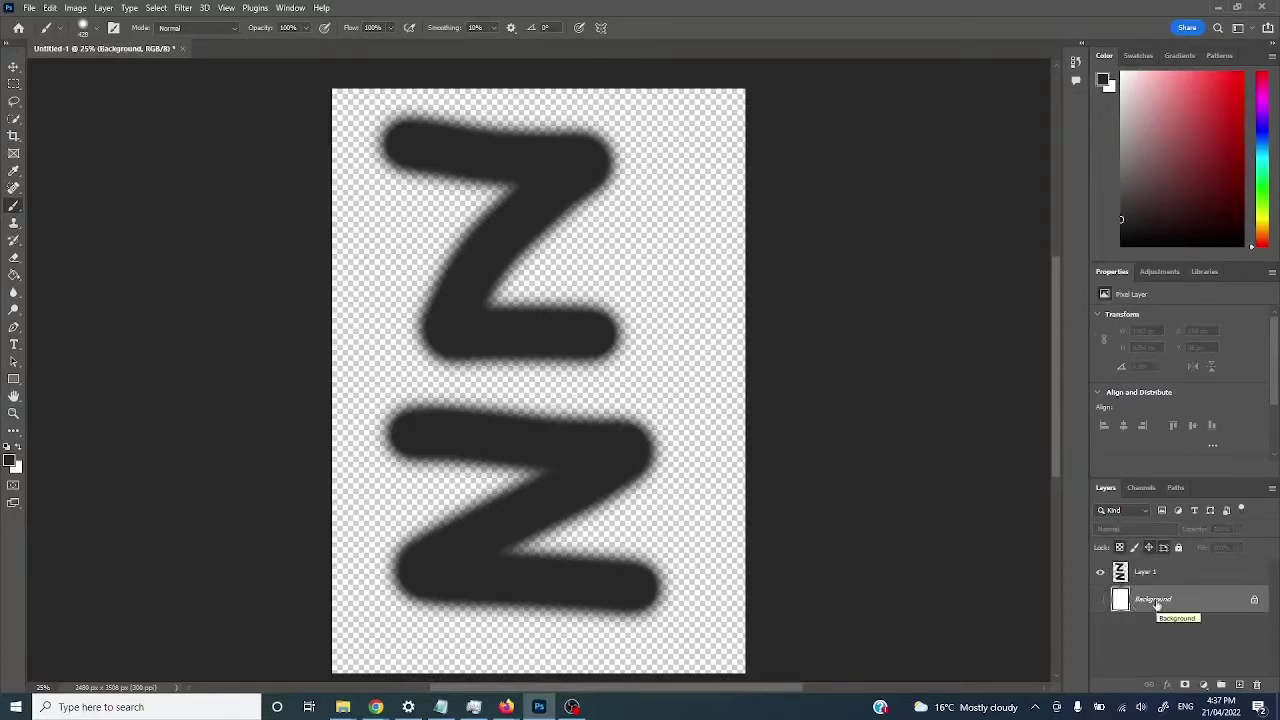
right_click(1153, 597)
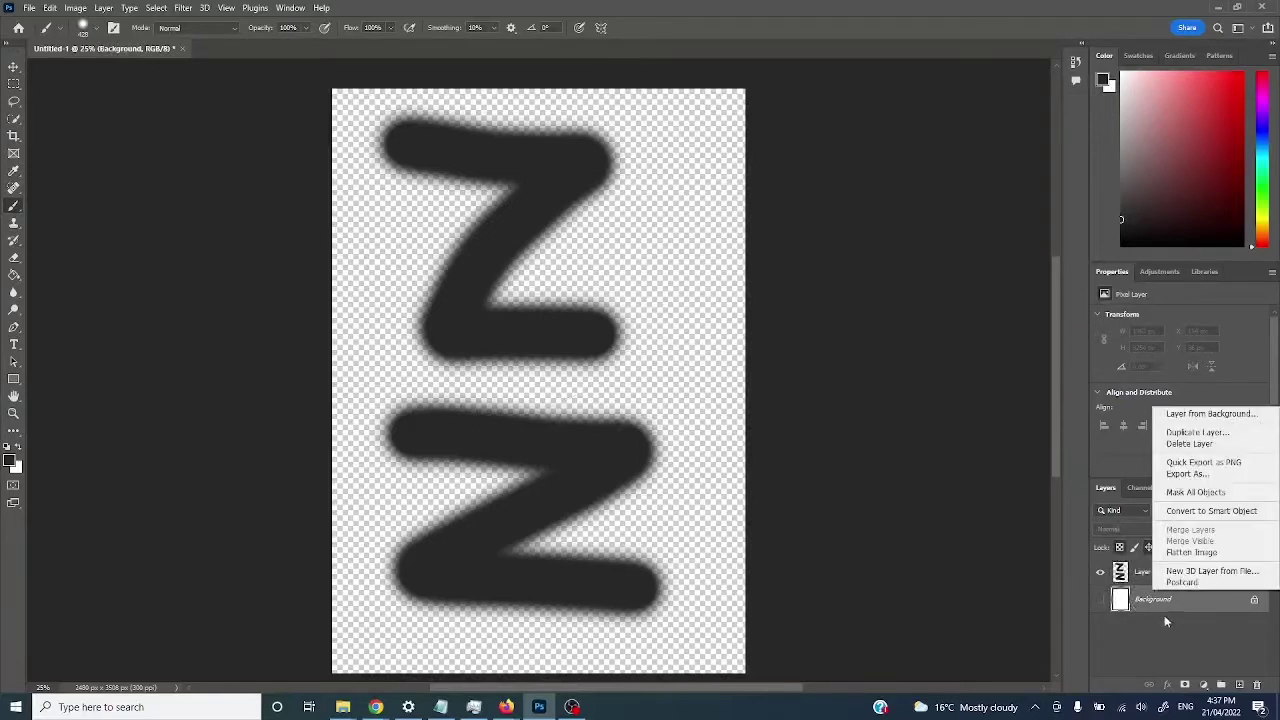
left_click(1152, 606)
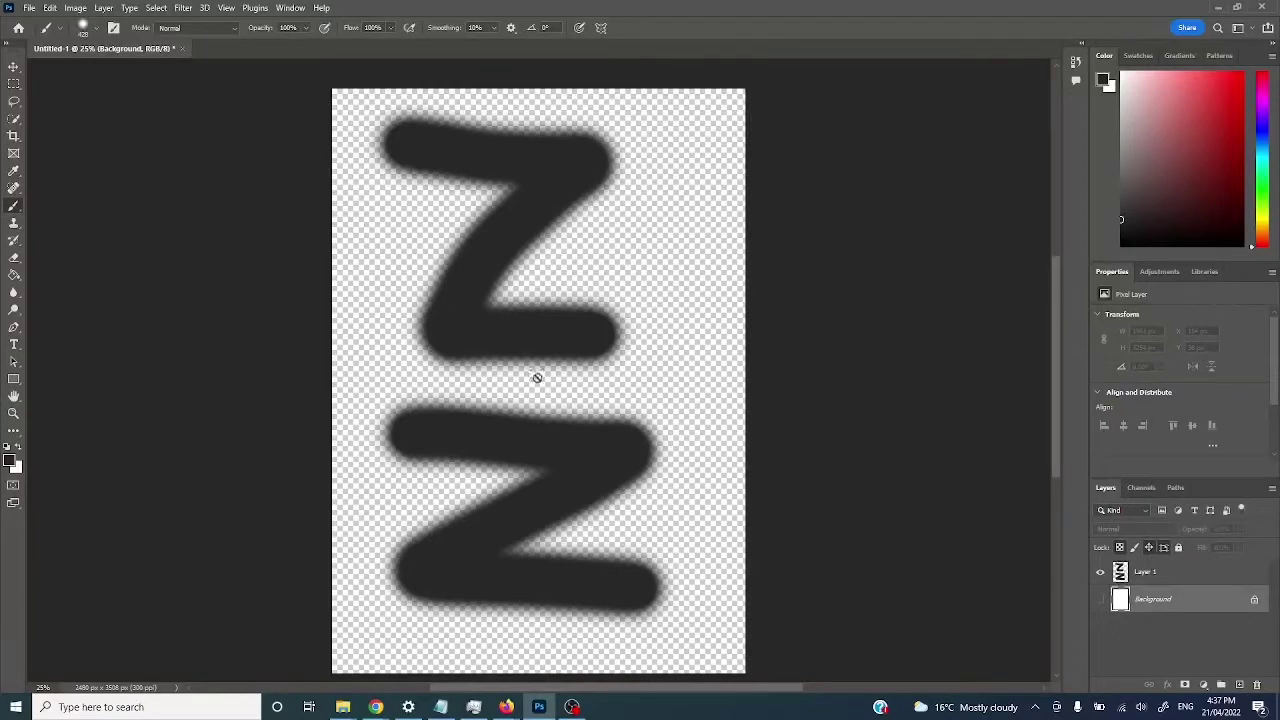
left_click(1100, 600)
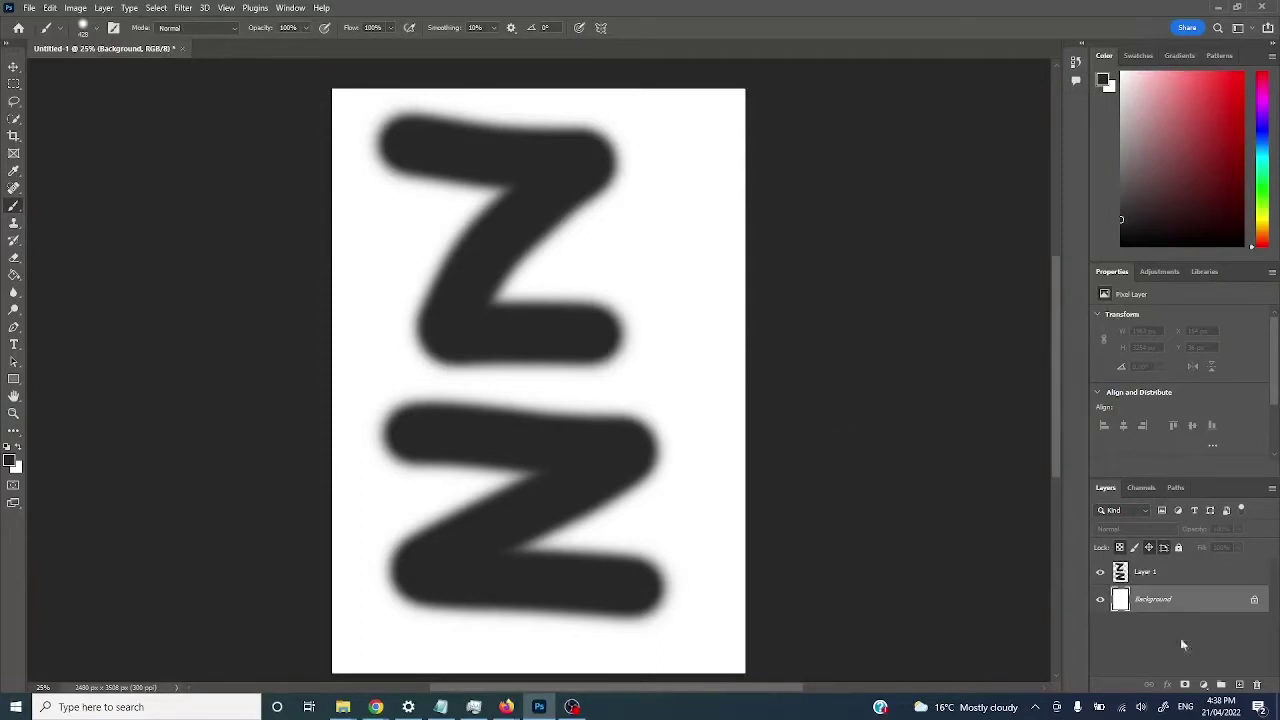
Add a new empty layer and place it above Layer 1
left_click(1239, 685)
left_click_drag(1145, 600, 1146, 568)
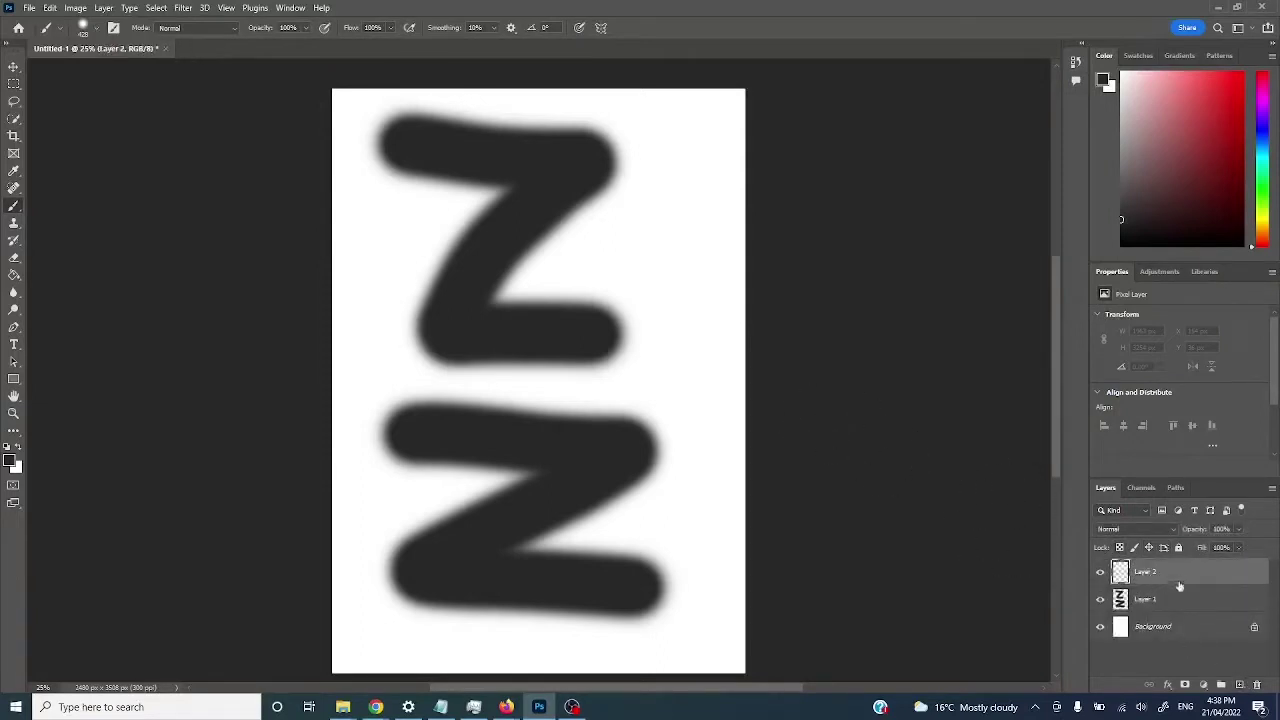
Fill the whole of Layer 2 with solid red, using Normal mode and 100% opacity
left_click(104, 8)
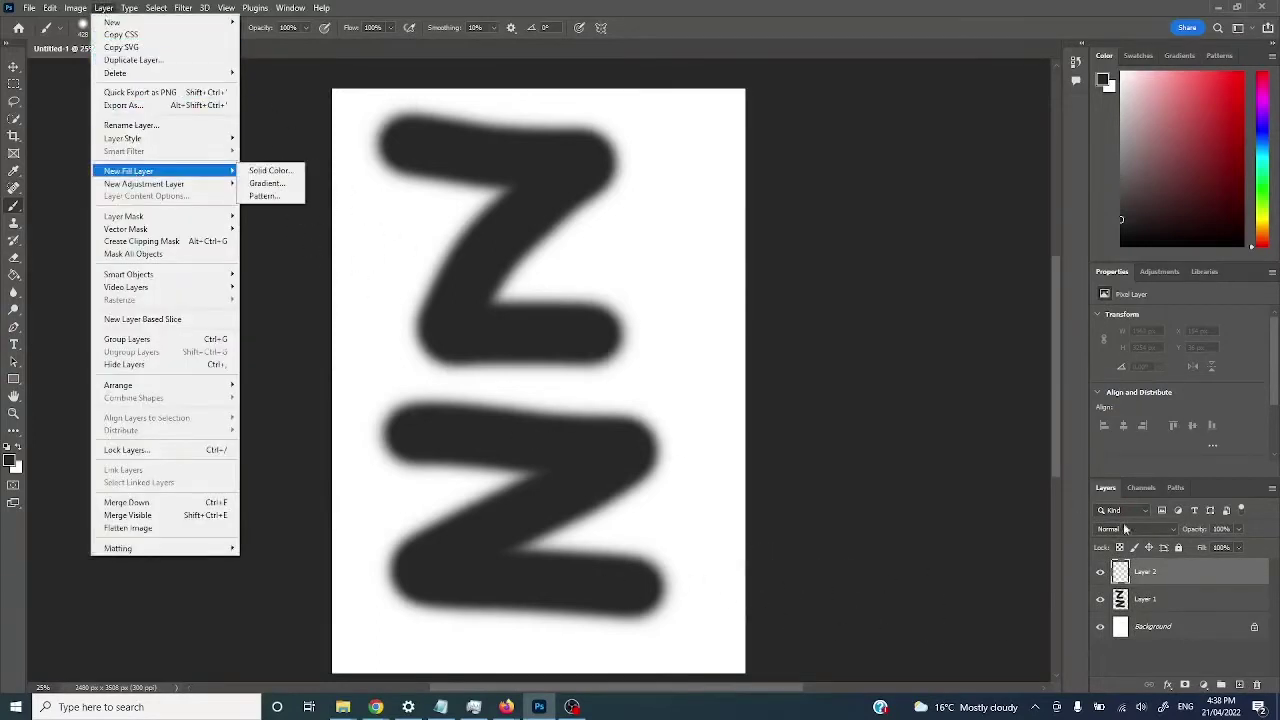
left_click(1163, 576)
right_click(1163, 576)
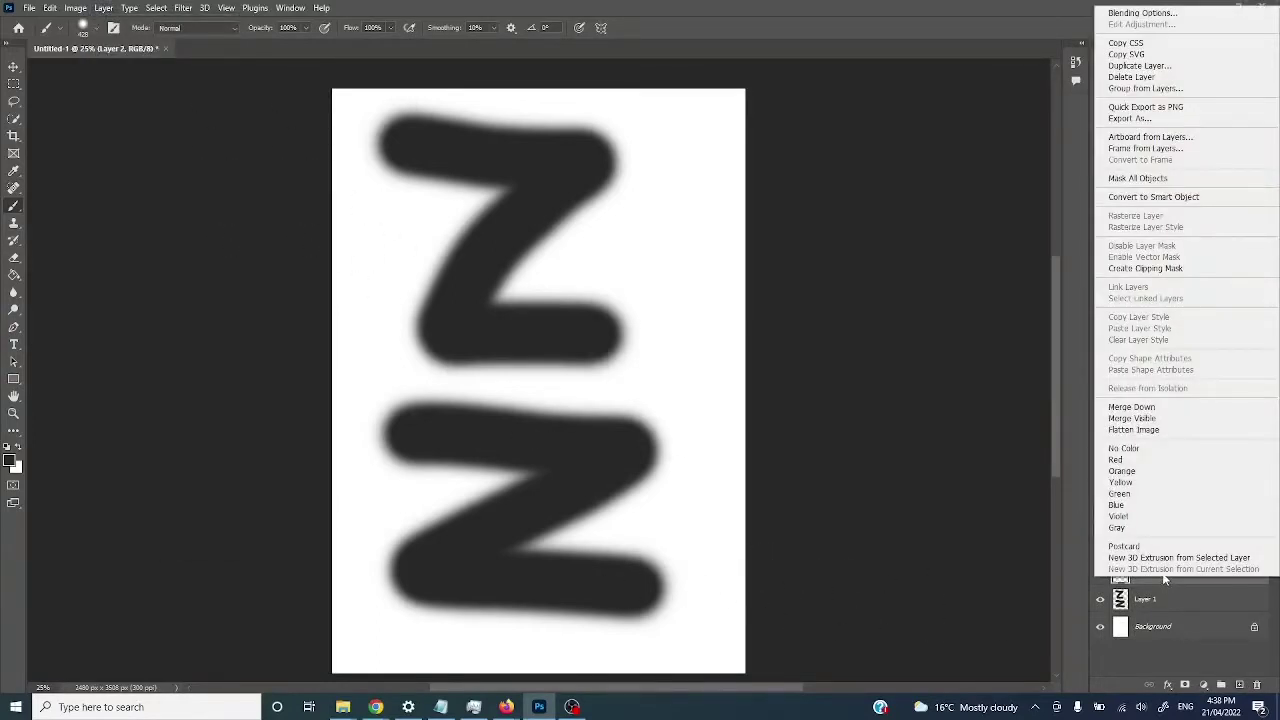
left_click(50, 8)
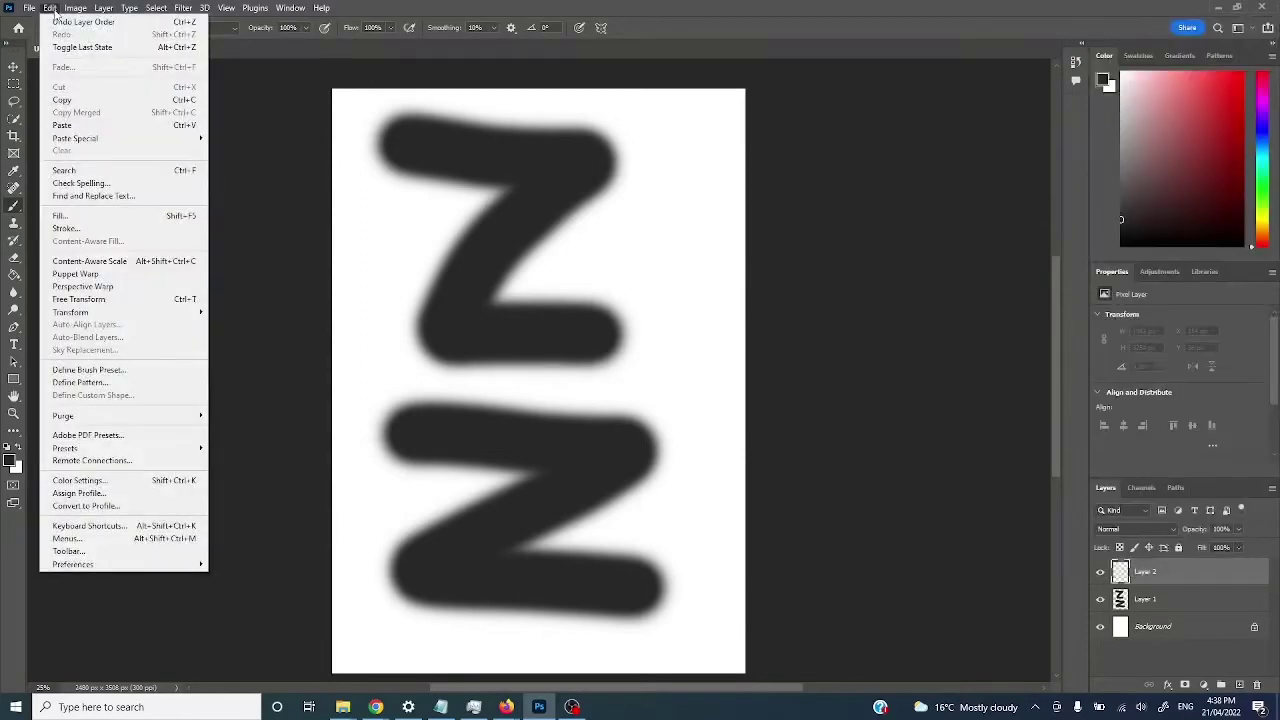
left_click(84, 214)
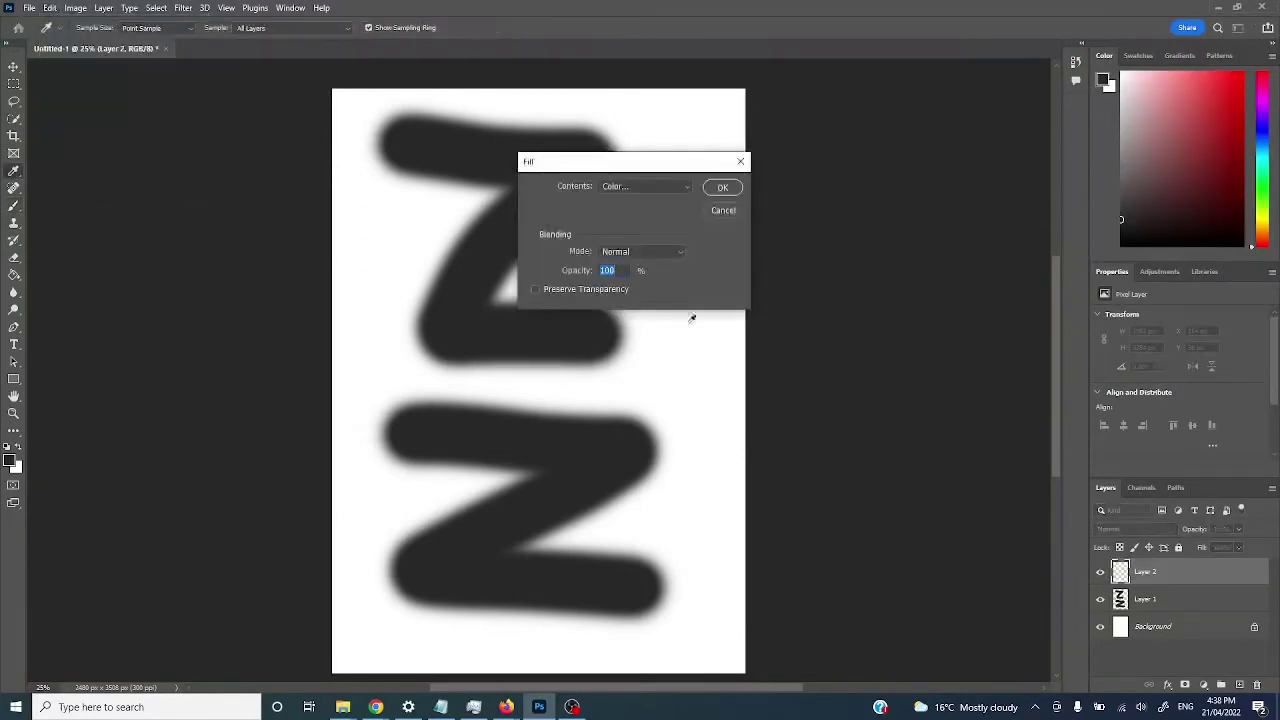
left_click(638, 188)
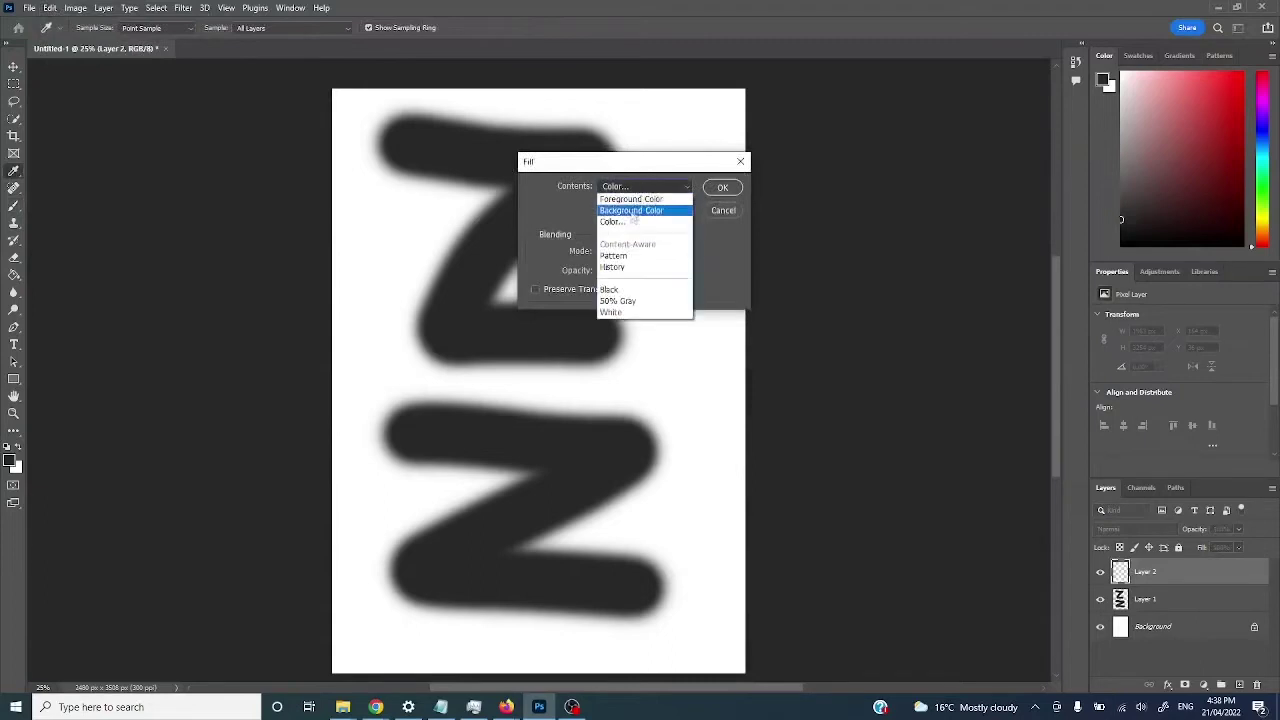
left_click(620, 221)
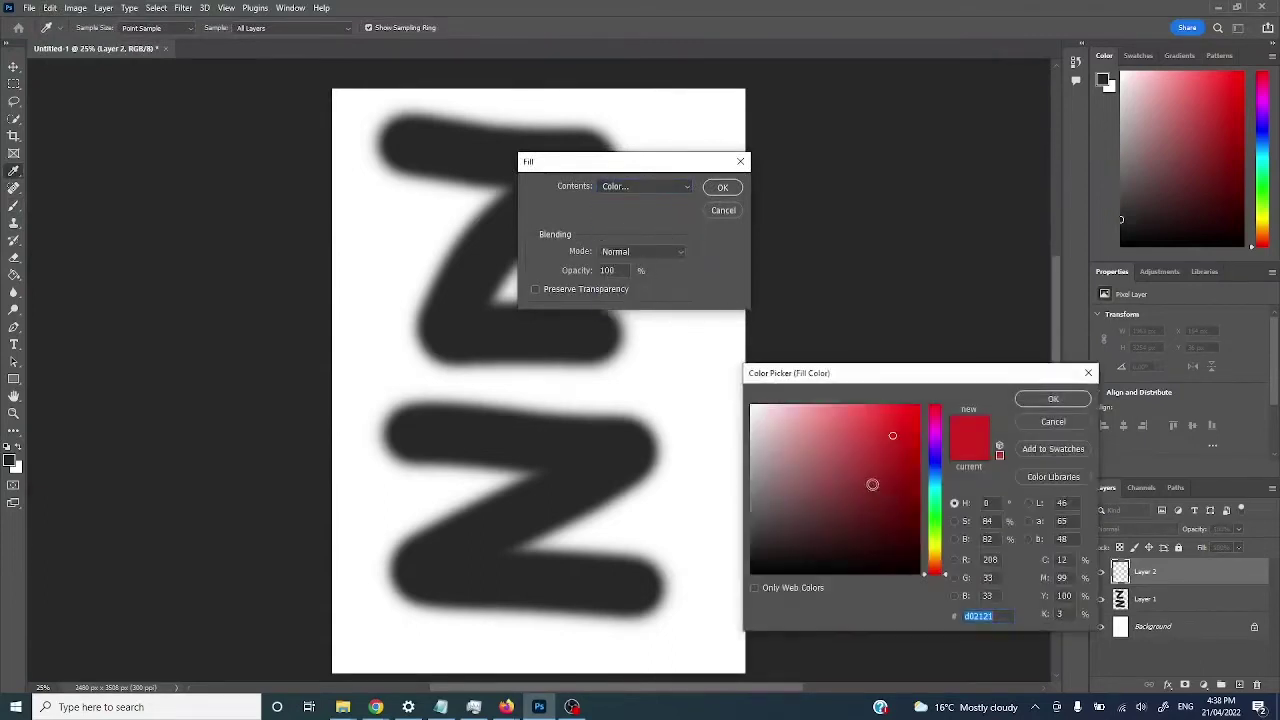
left_click(1053, 399)
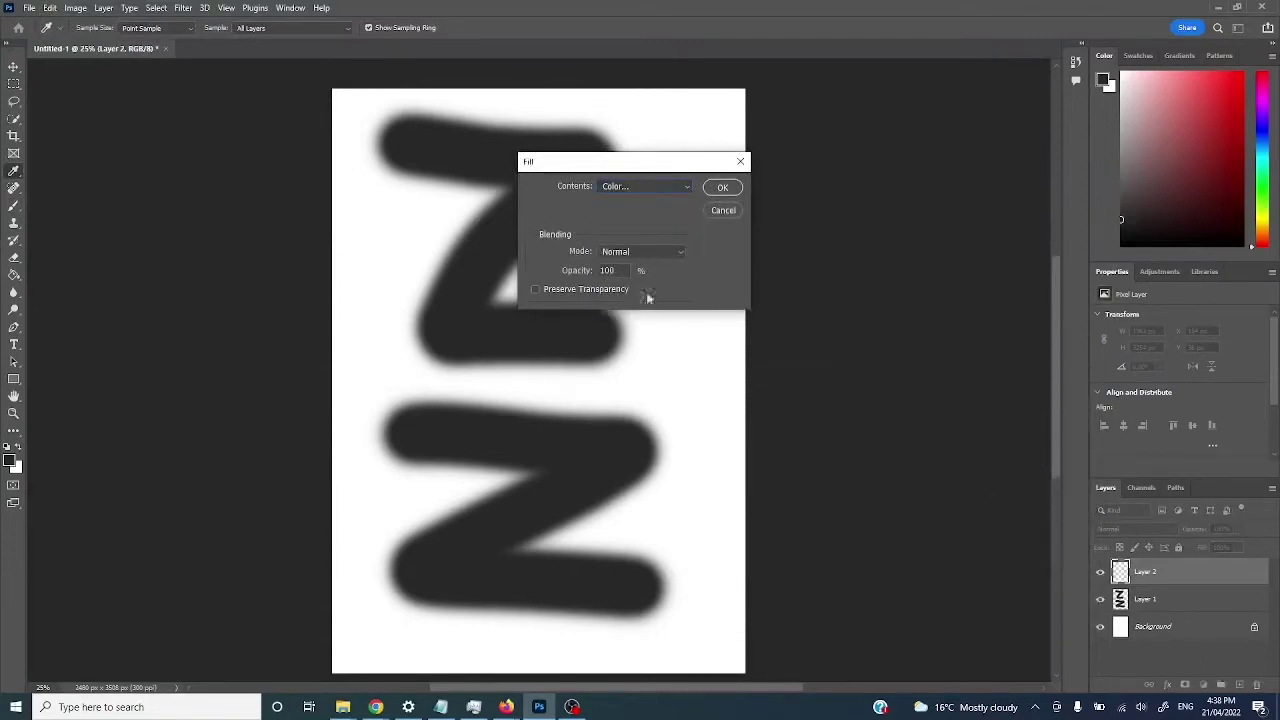
left_click(720, 188)
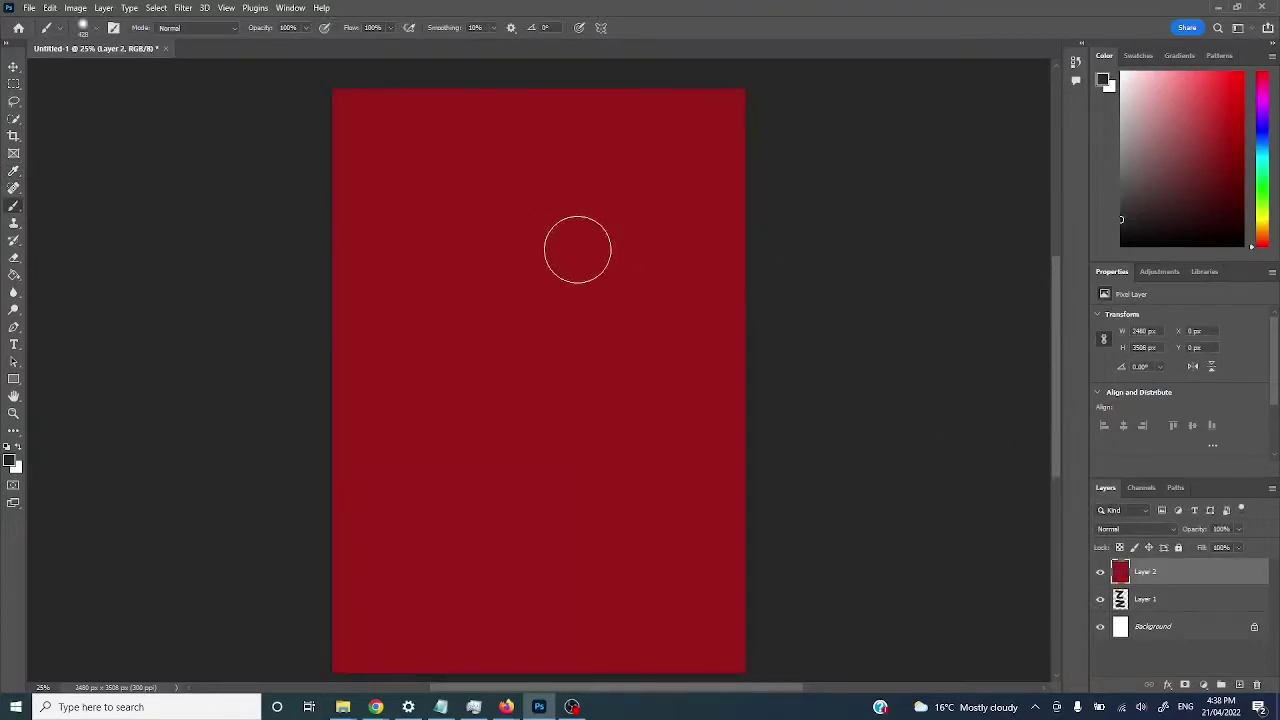
Reorder the layers so the red Layer 2 sits beneath Layer 1, and lower its opacity to 56%
left_click_drag(1146, 598, 1148, 568)
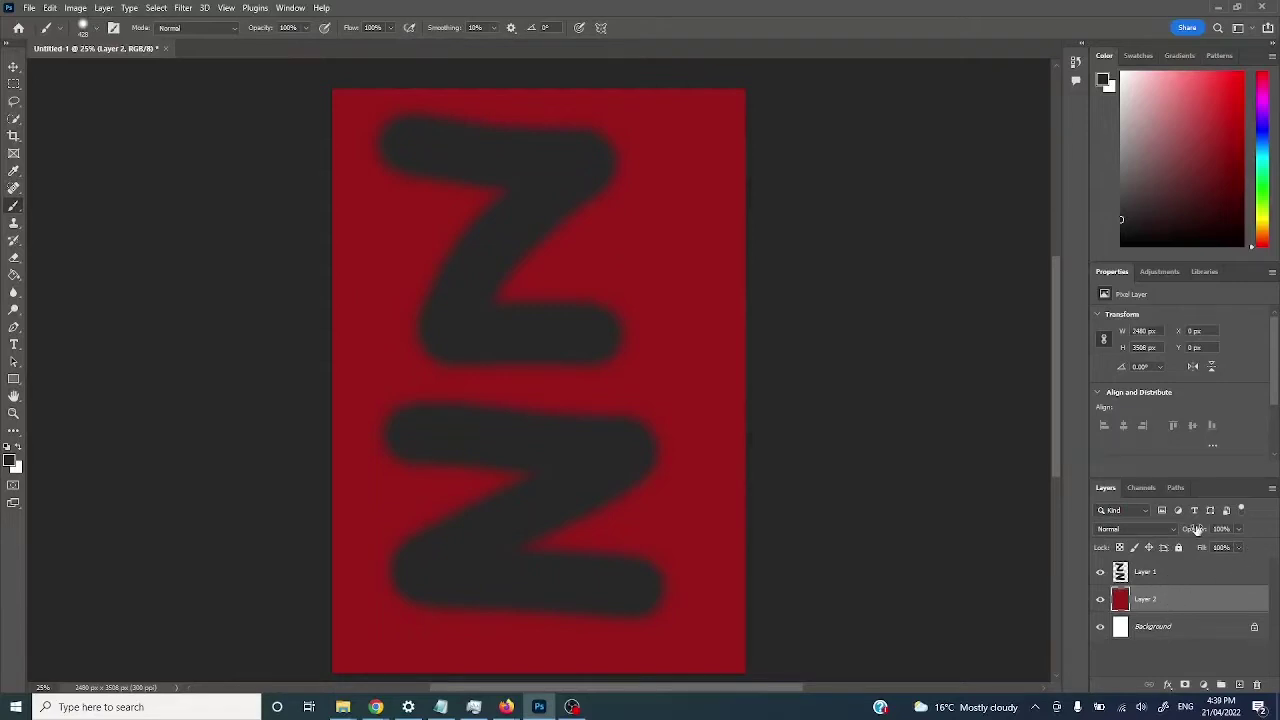
mouse_move(1165, 530)
left_mouse_down()
mouse_move(1152, 532)
mouse_move(1190, 531)
mouse_move(1162, 533)
left_mouse_up()
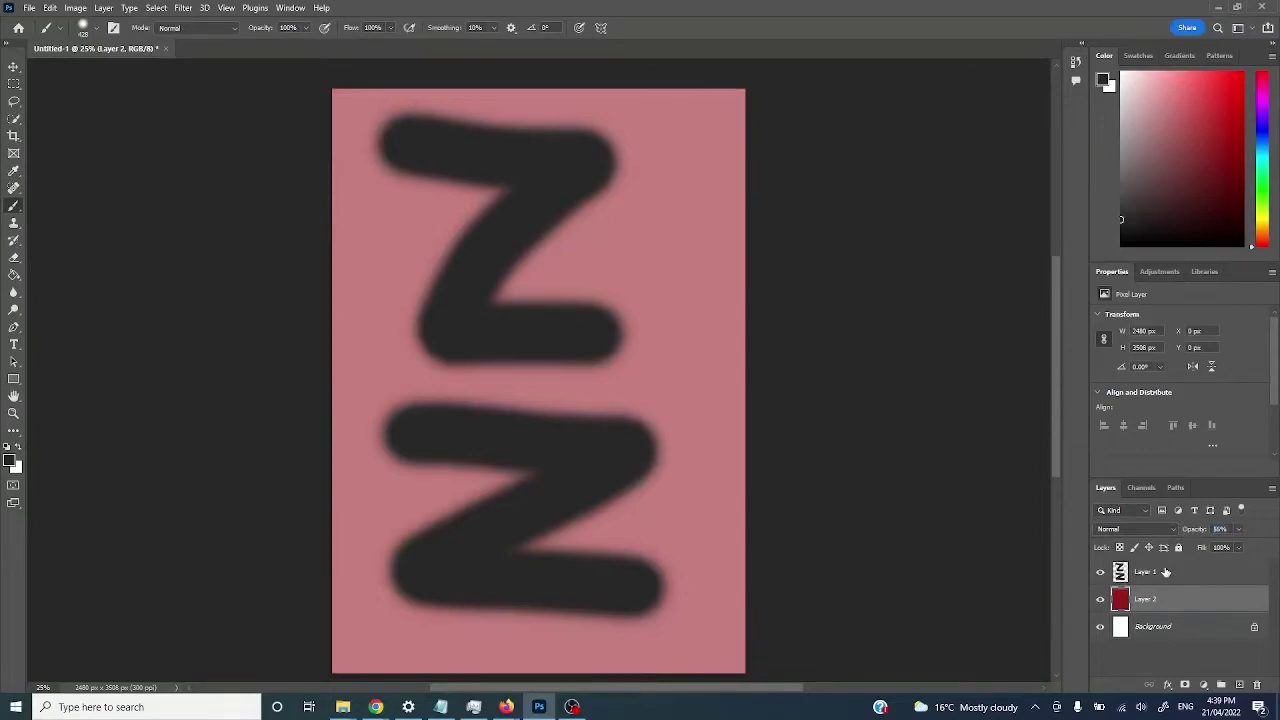
Hide and show Layer 2 to compare the effect, and delete the Background layer
left_click(1099, 600)
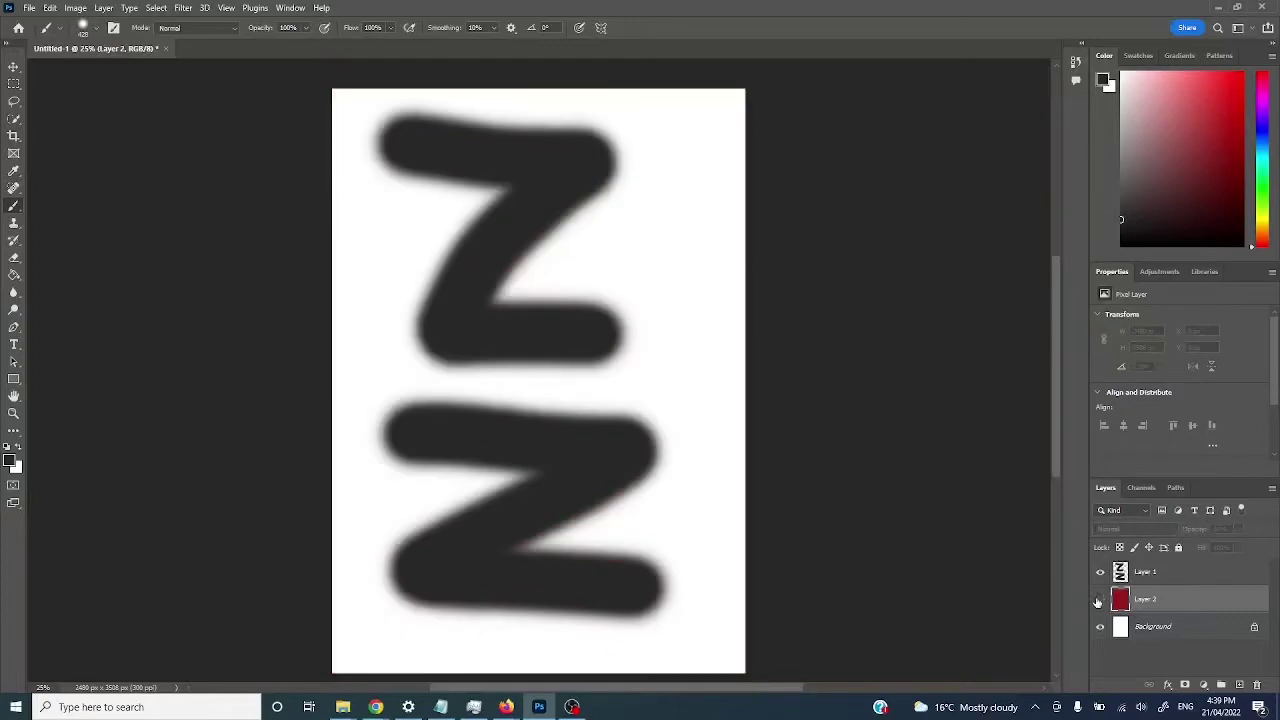
left_click(1099, 600)
left_click_drag(1156, 624, 1257, 685)
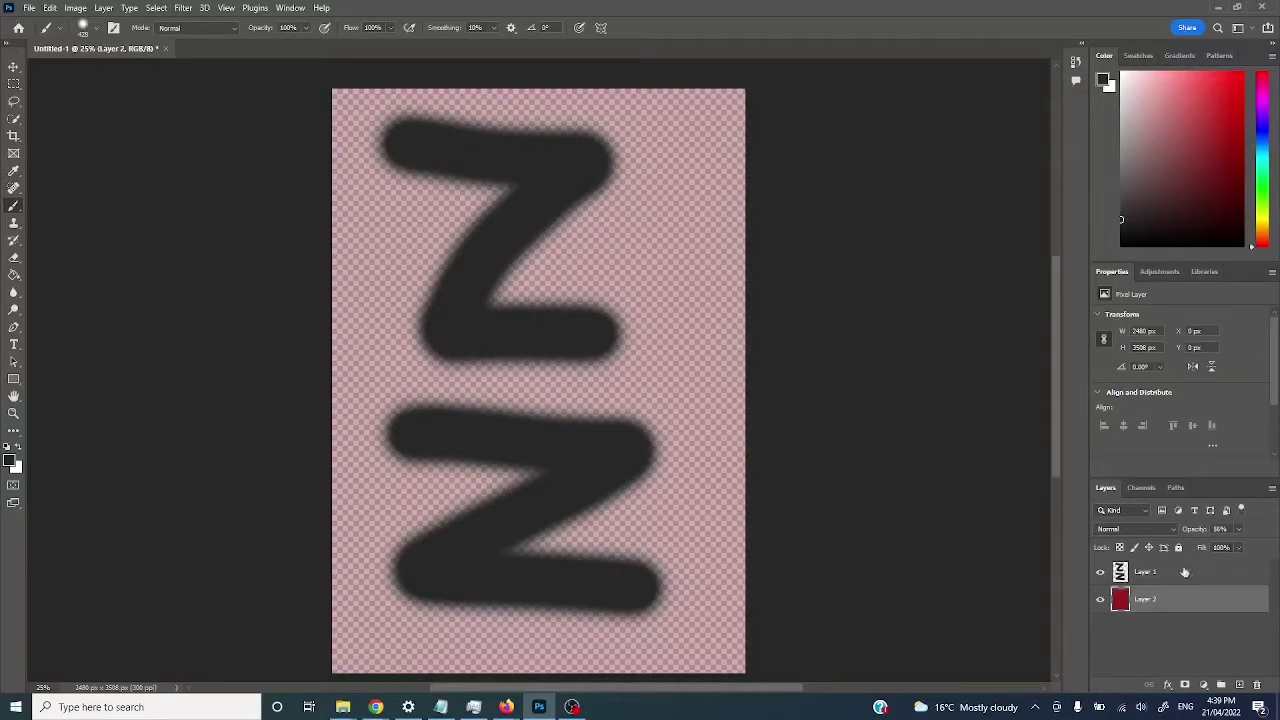
left_click(48, 8)
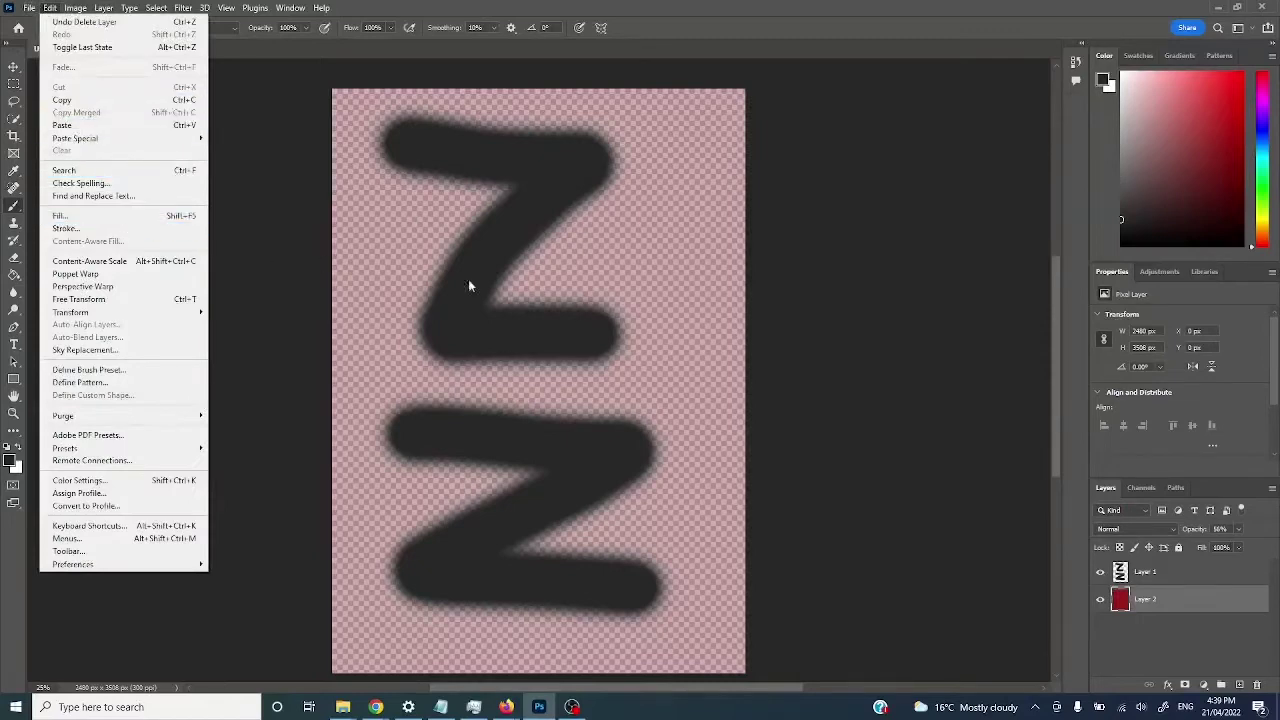
left_click(852, 214)
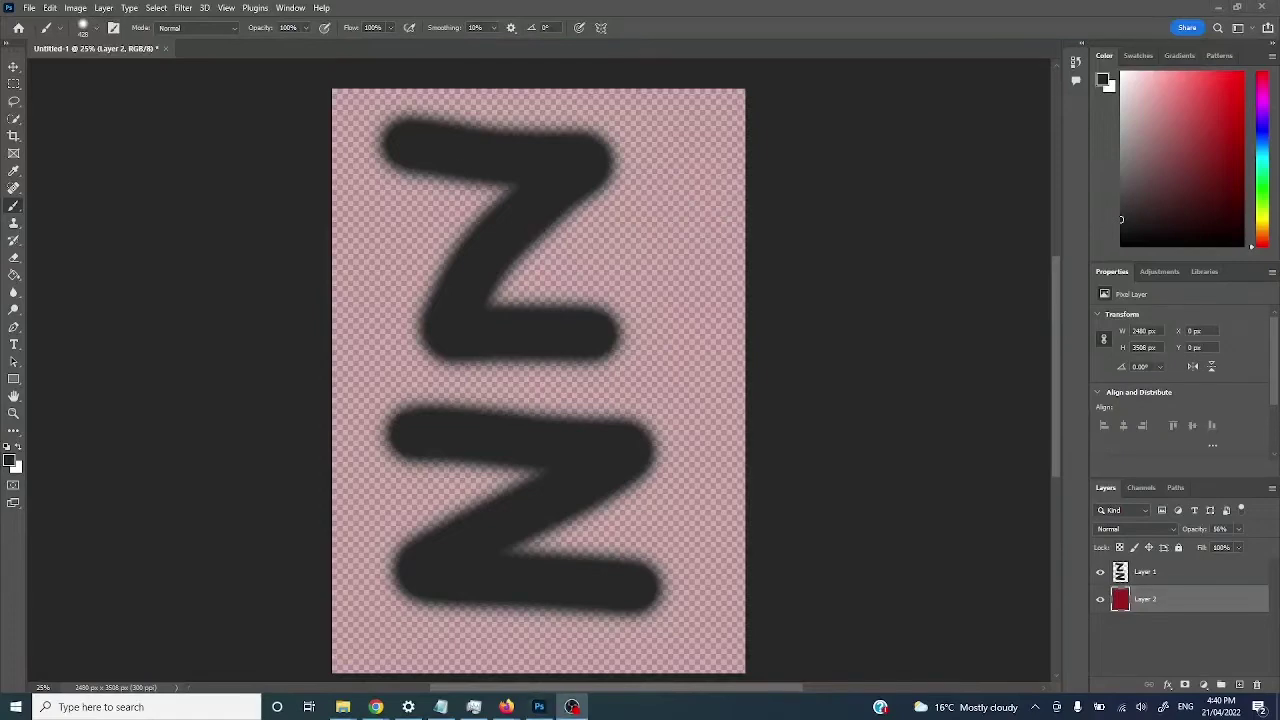
Create a new A4 document, 210 x 297 mm at 300 pixels/inch, in RGB Color with a white background
left_click(30, 8)
left_click(45, 22)
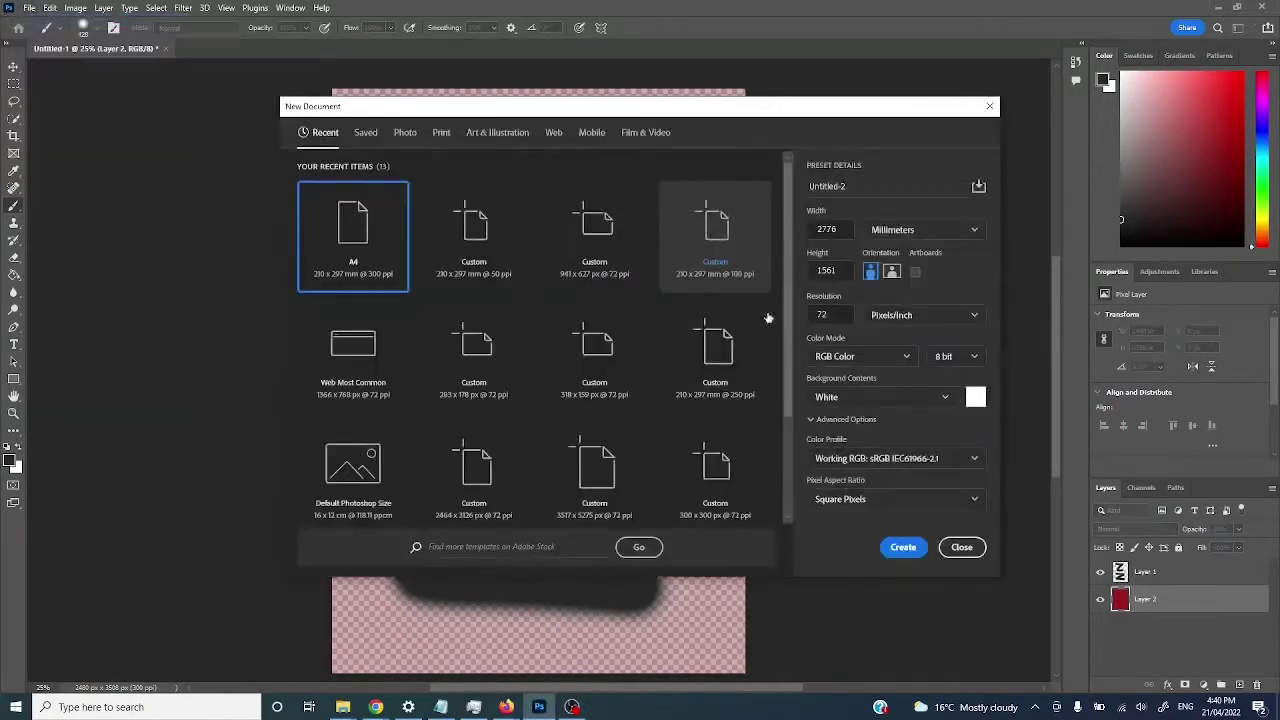
left_click(480, 240)
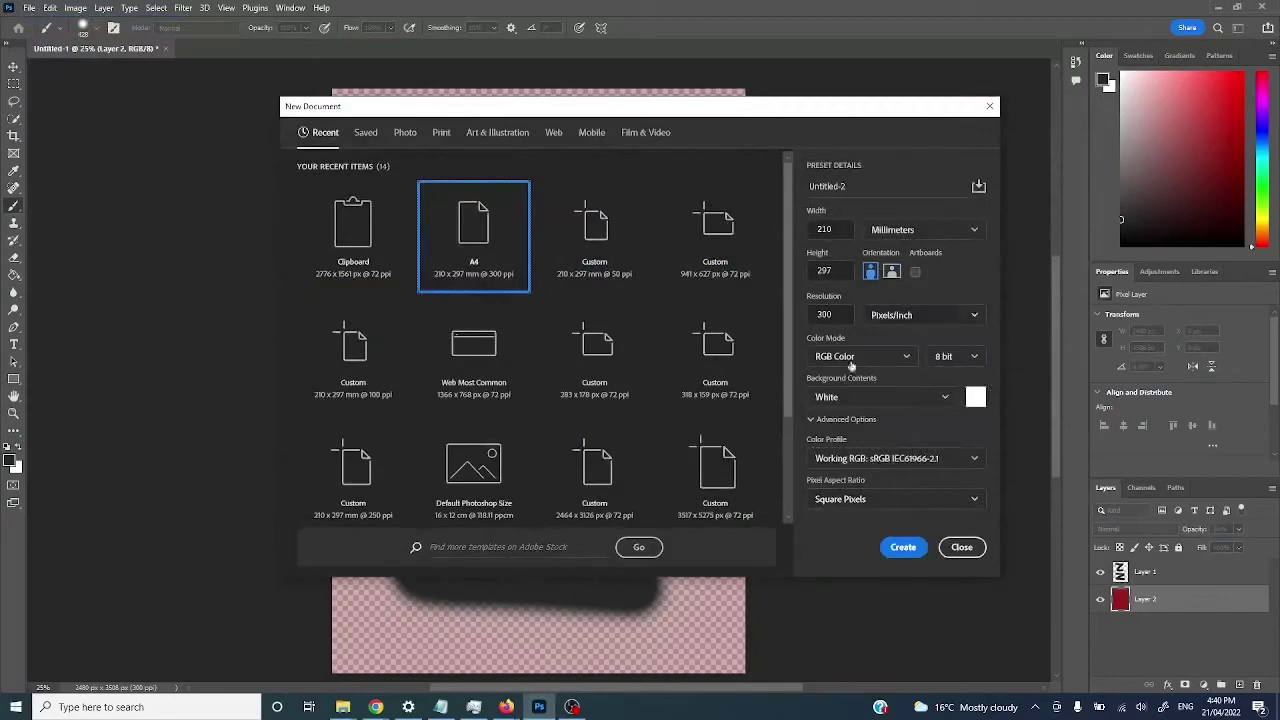
left_click(884, 547)
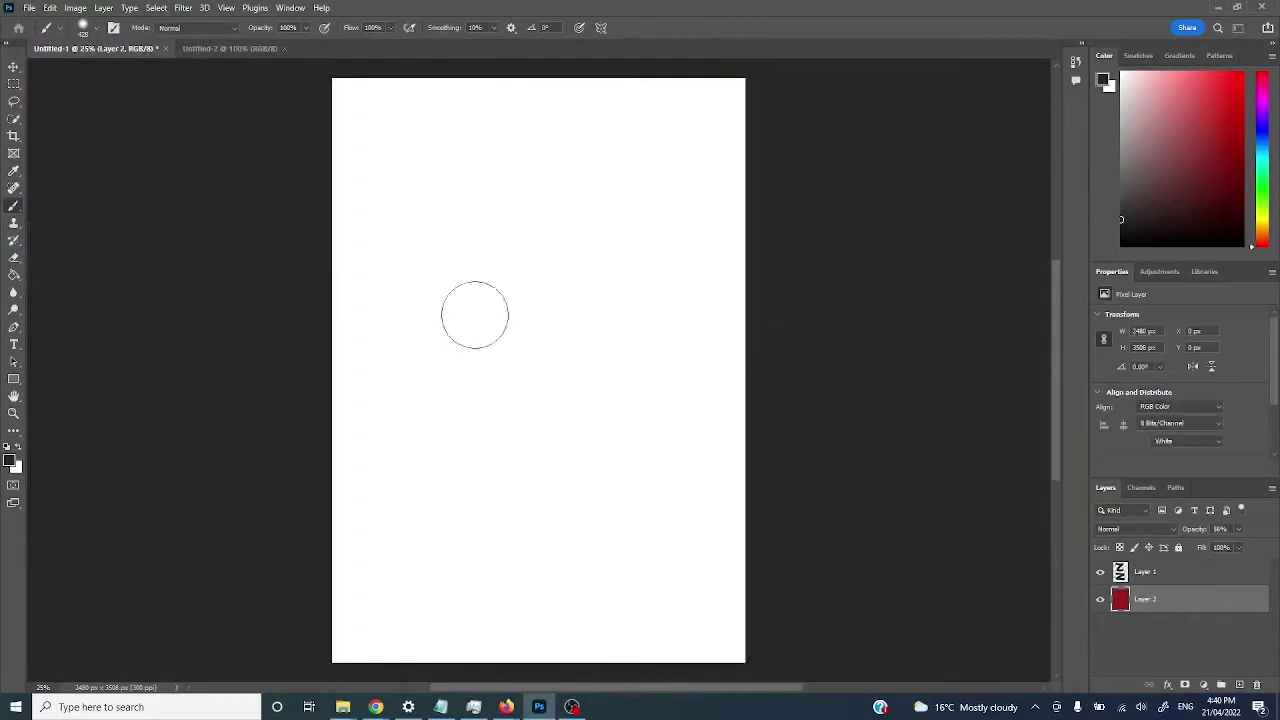
Switch to Chrome and replace the "photoshop layer fill" Google search with a search for "face"
key("alt+Tab")
key("alt+Tab")
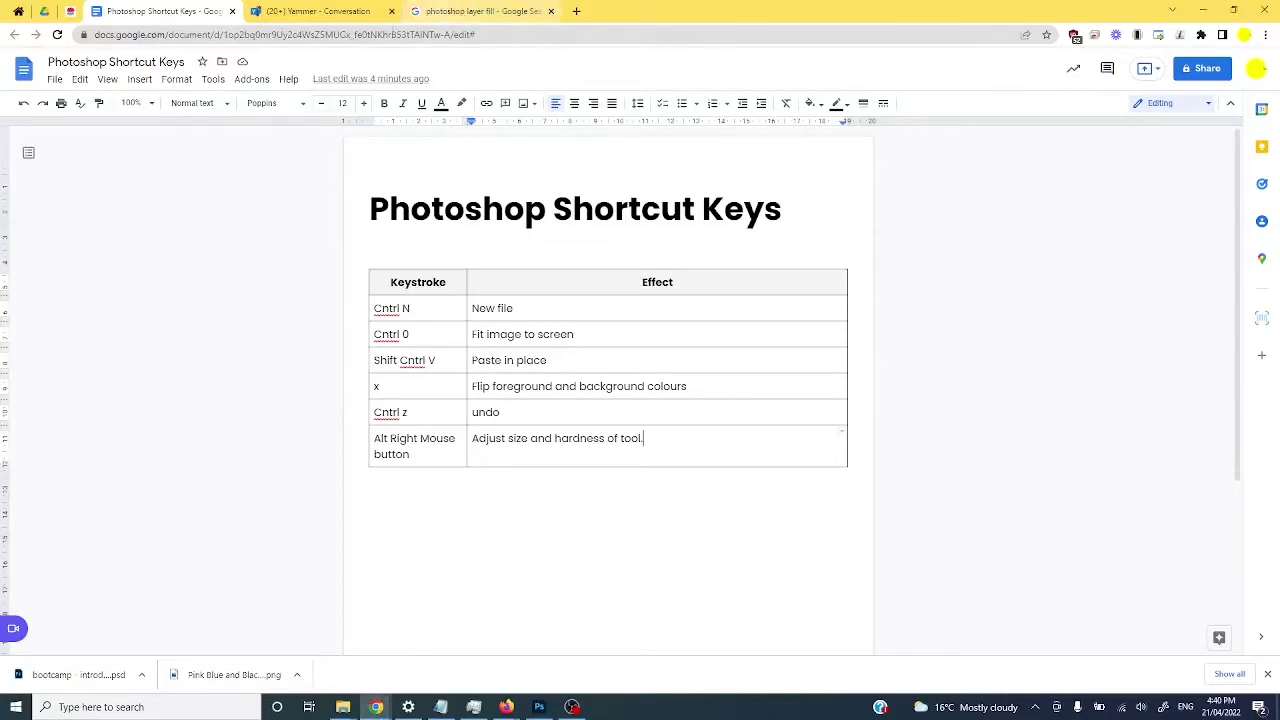
left_click(478, 11)
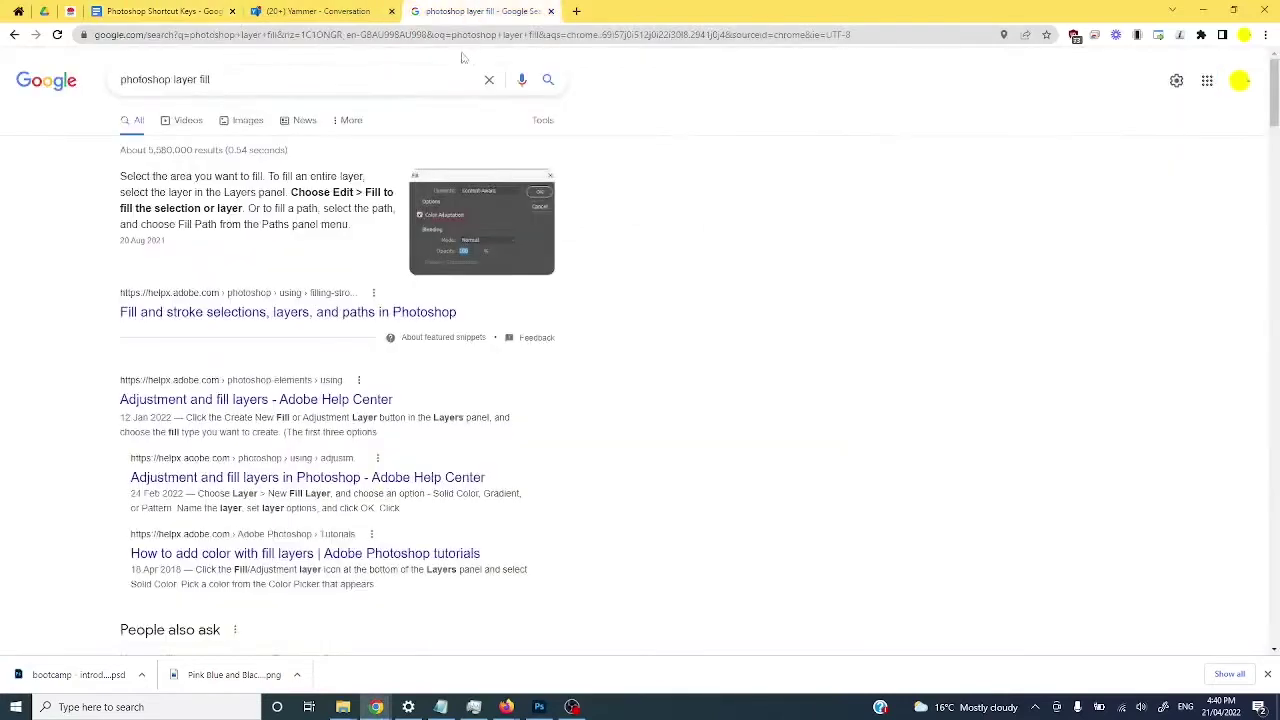
left_click_drag(317, 90, 113, 87)
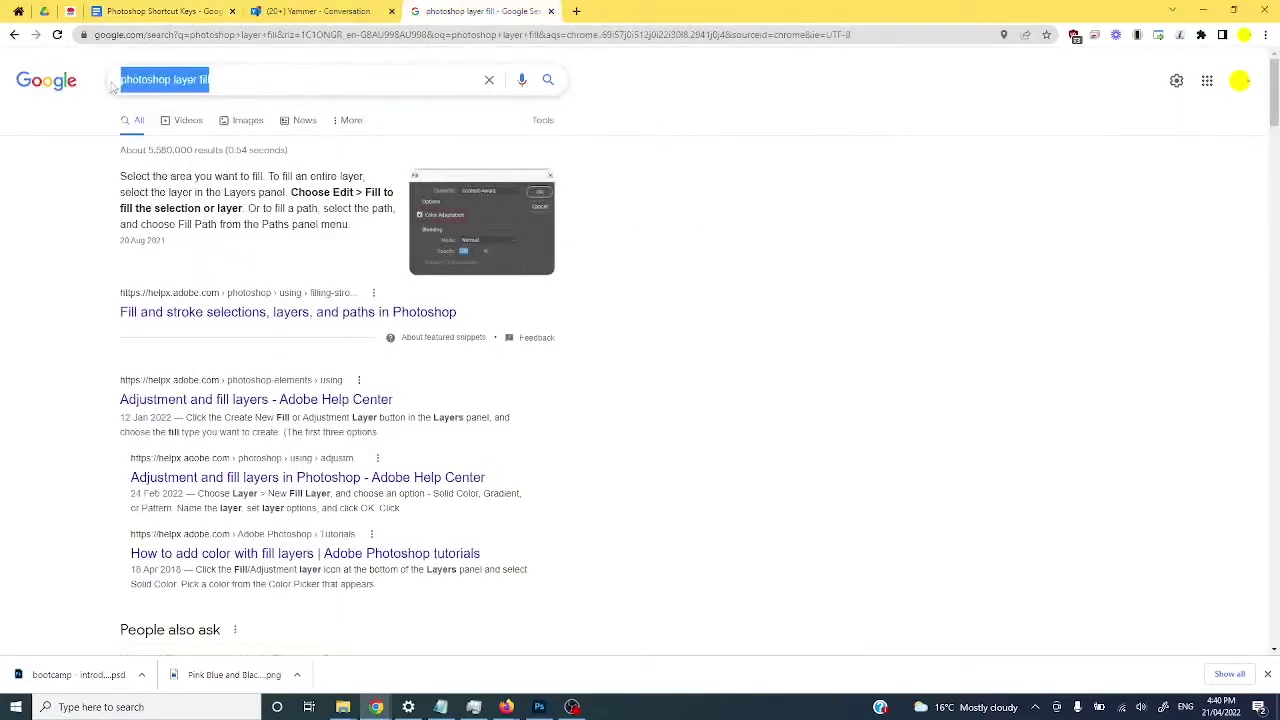
type("face")
key("Return")
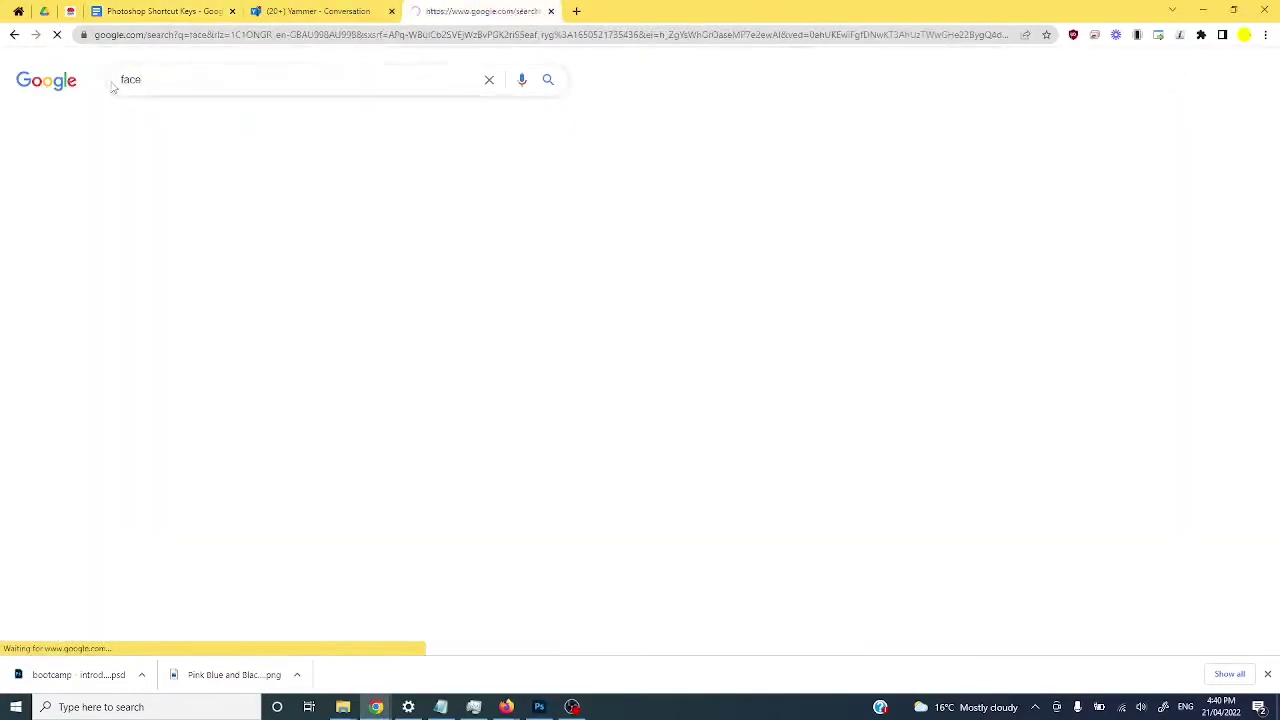
Copy the Medical News Today portrait from the face image results and paste it into the new A4 document in Photoshop
left_click(178, 383)
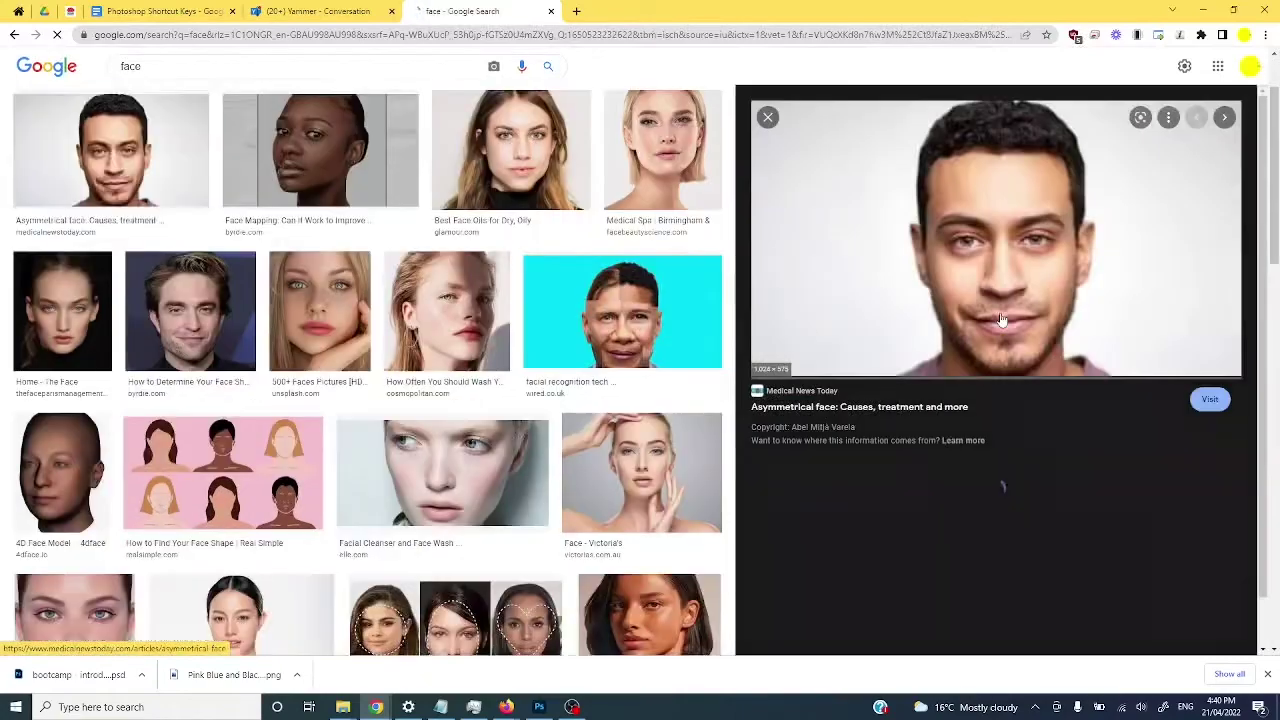
right_click(990, 245)
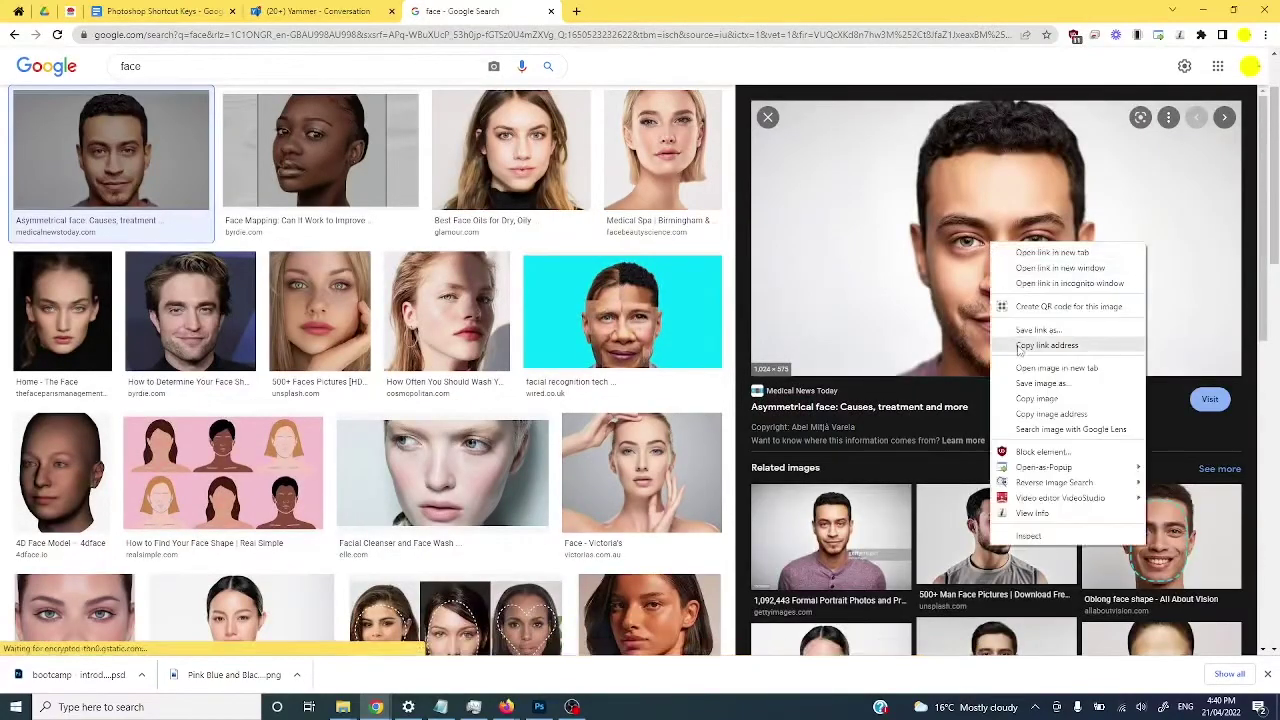
left_click(1029, 400)
key("alt+Tab")
key("ctrl+v")
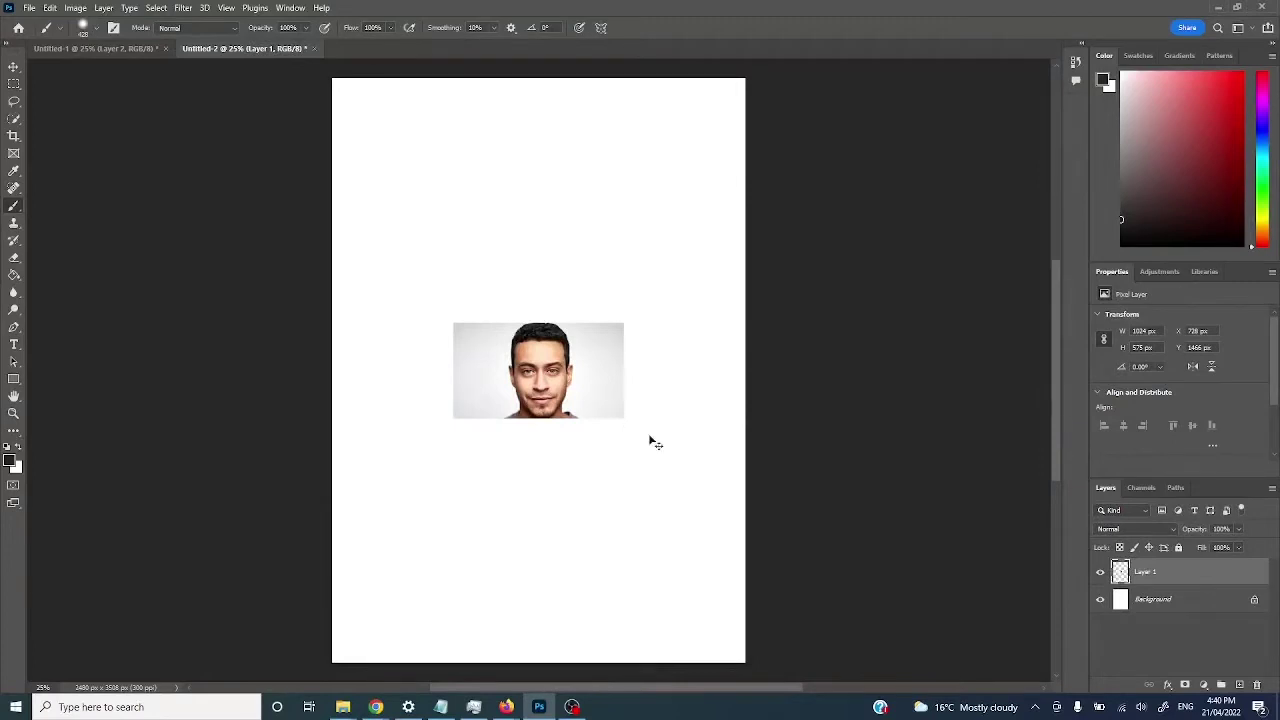
Start a Free Transform on the pasted face photo and rotate it by about 0.3°
key("ctrl+t")
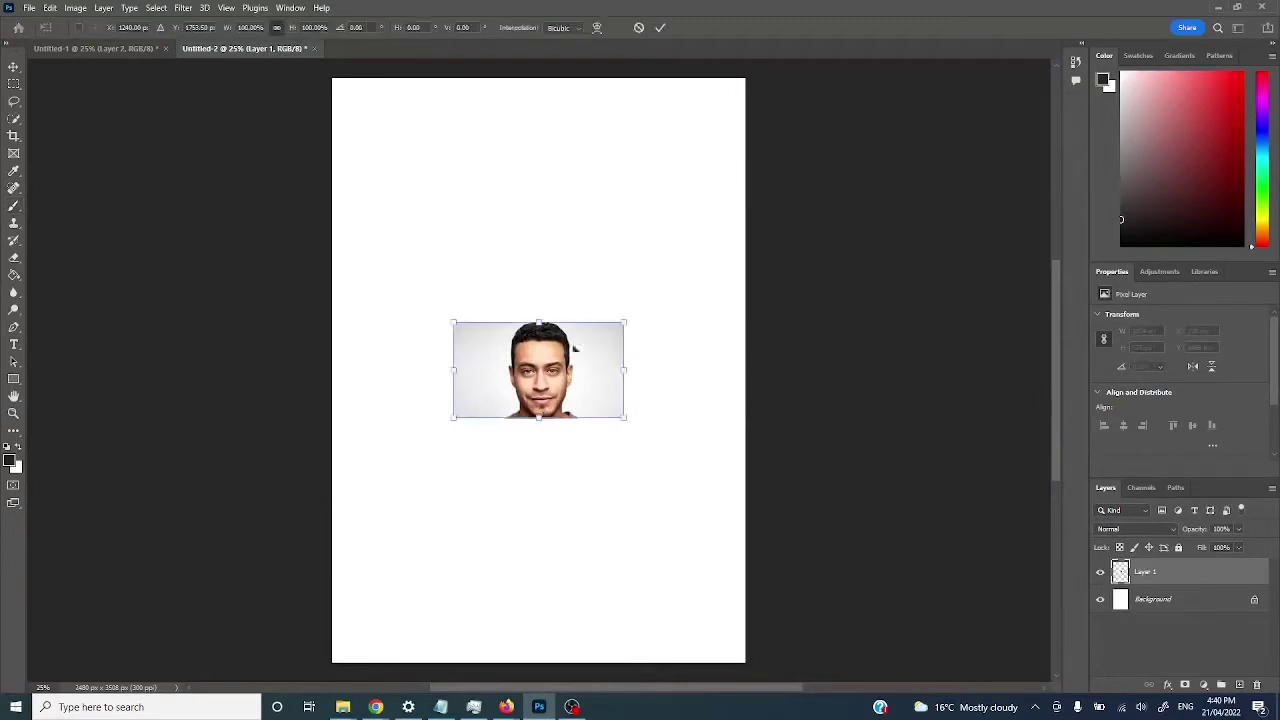
mouse_move(635, 427)
left_mouse_down()
mouse_move(571, 477)
mouse_move(640, 417)
mouse_move(648, 338)
mouse_move(638, 430)
left_mouse_up()
Switch to the Photoshop Shortcut Keys document in Chrome and add a "Cntrl T" row describing the transform effect, including "(size - etc)"
key("alt+Tab")
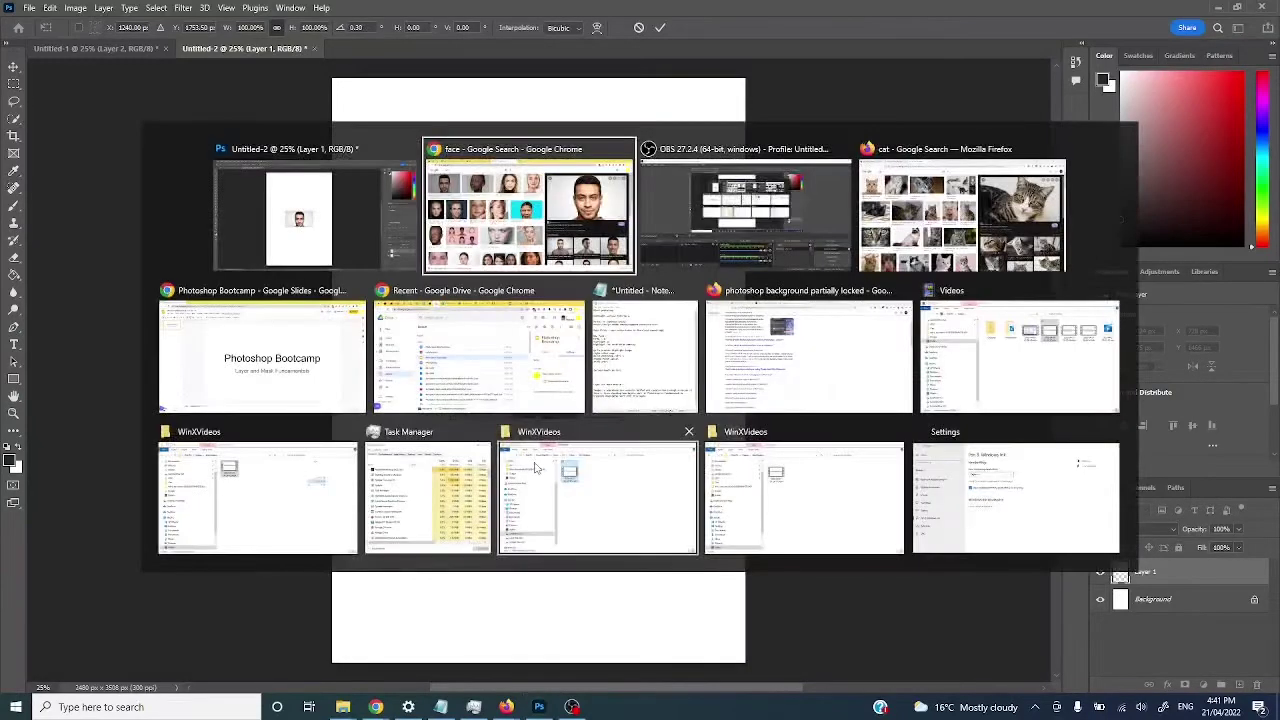
key("alt+Tab")
key("alt+Tab")
key("alt+Tab")
key("alt+Tab")
key("alt+Tab")
key("alt+Tab")
key("alt+Tab")
key("alt+Tab")
key("alt+Tab")
key("alt+Tab")
key("alt+Tab")
key("alt+Tab")
key("alt+Tab")
key("alt+Tab")
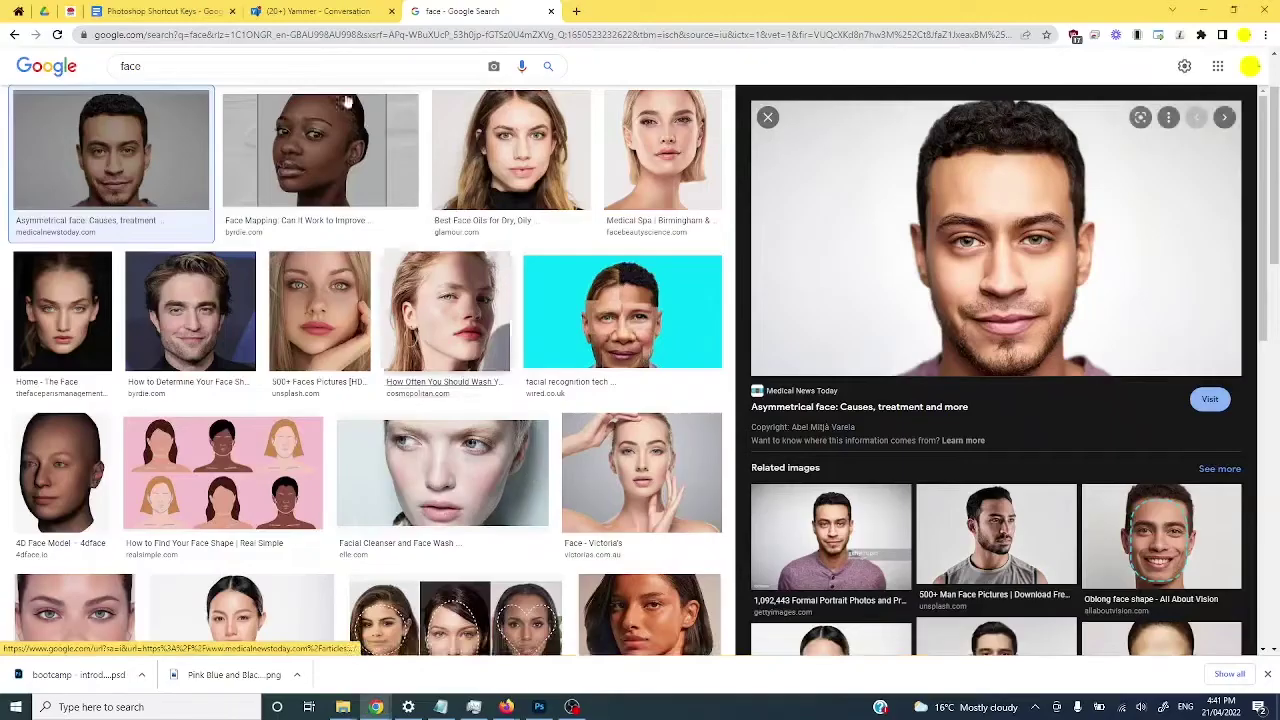
left_click(165, 11)
key("Tab")
type("Cntrl T")
key("Tab")
type("Tran")
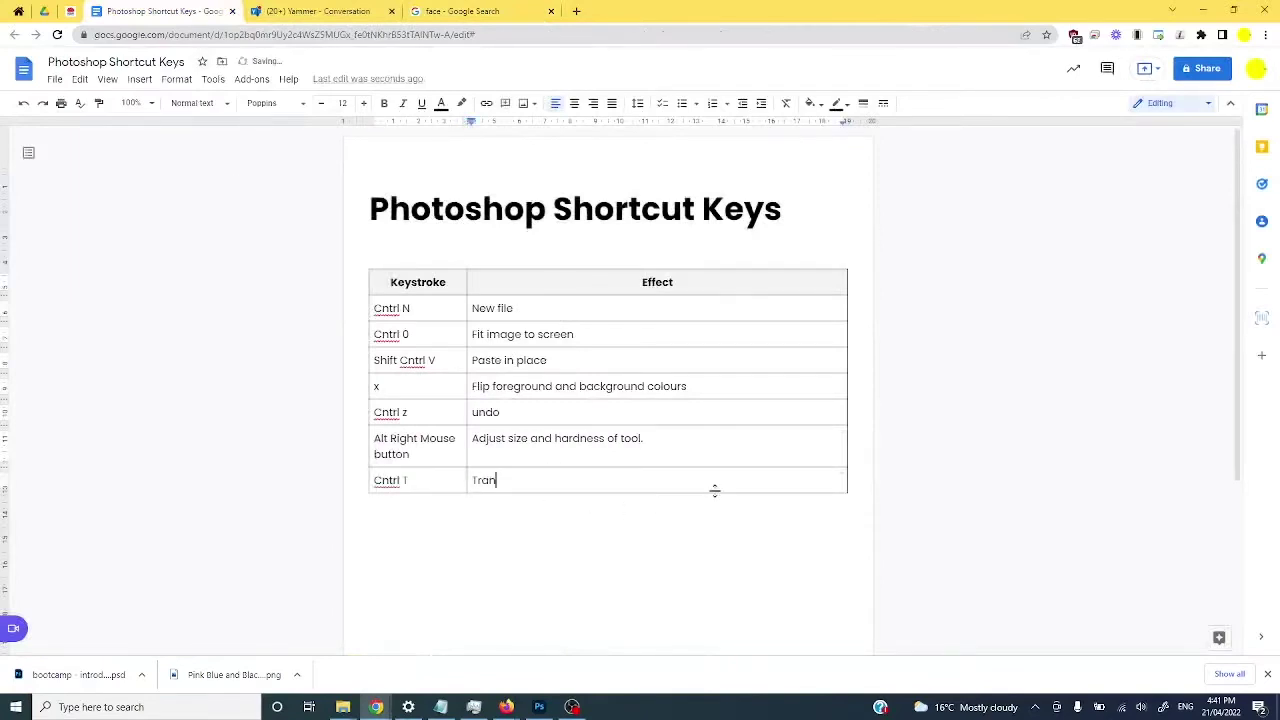
type("(size - etc)")
Return to Photoshop, enlarge the face photo proportionally until it covers the whole page, apply the transform and activate the Brush tool
key("alt+Tab")
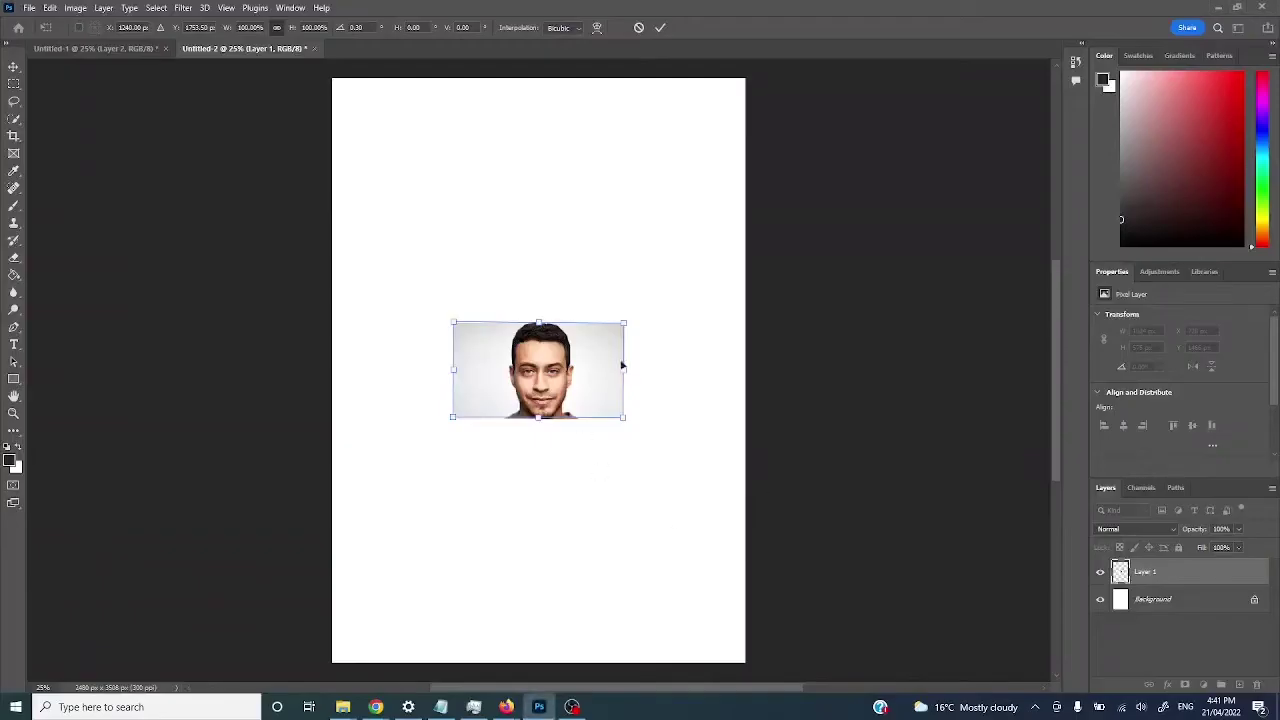
left_click_drag(547, 318, 551, 45)
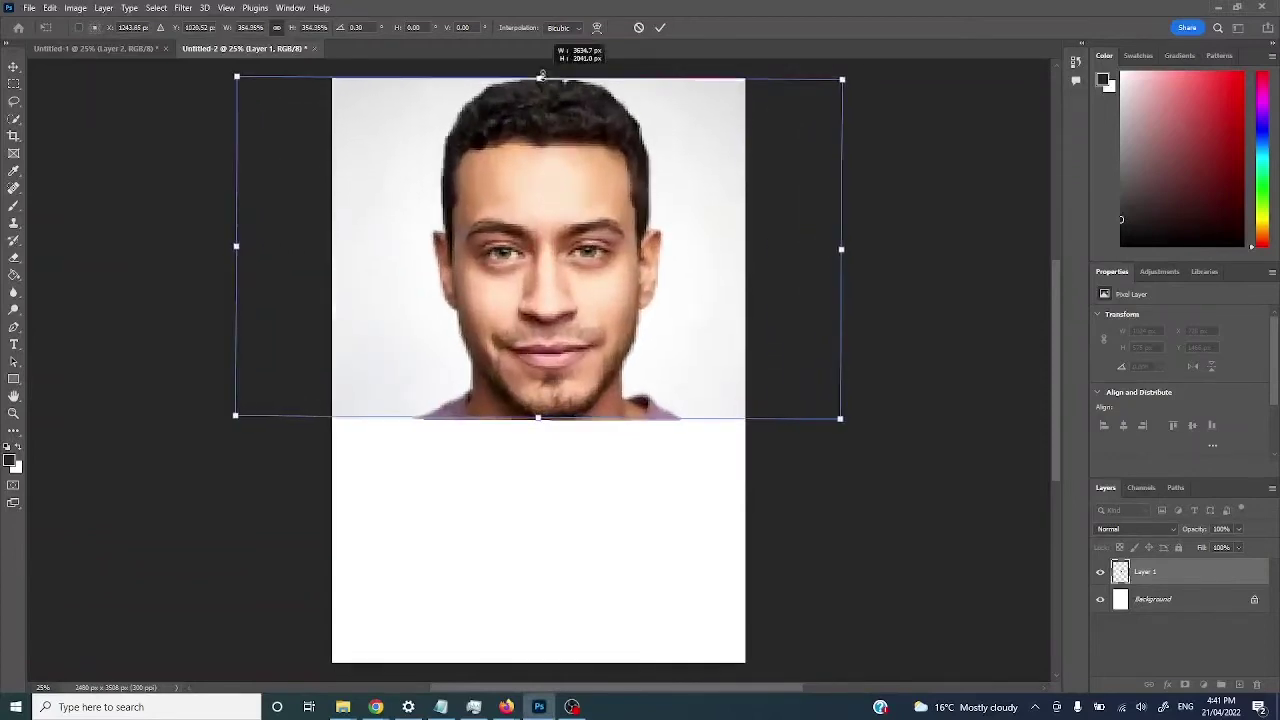
left_click_drag(539, 418, 537, 662)
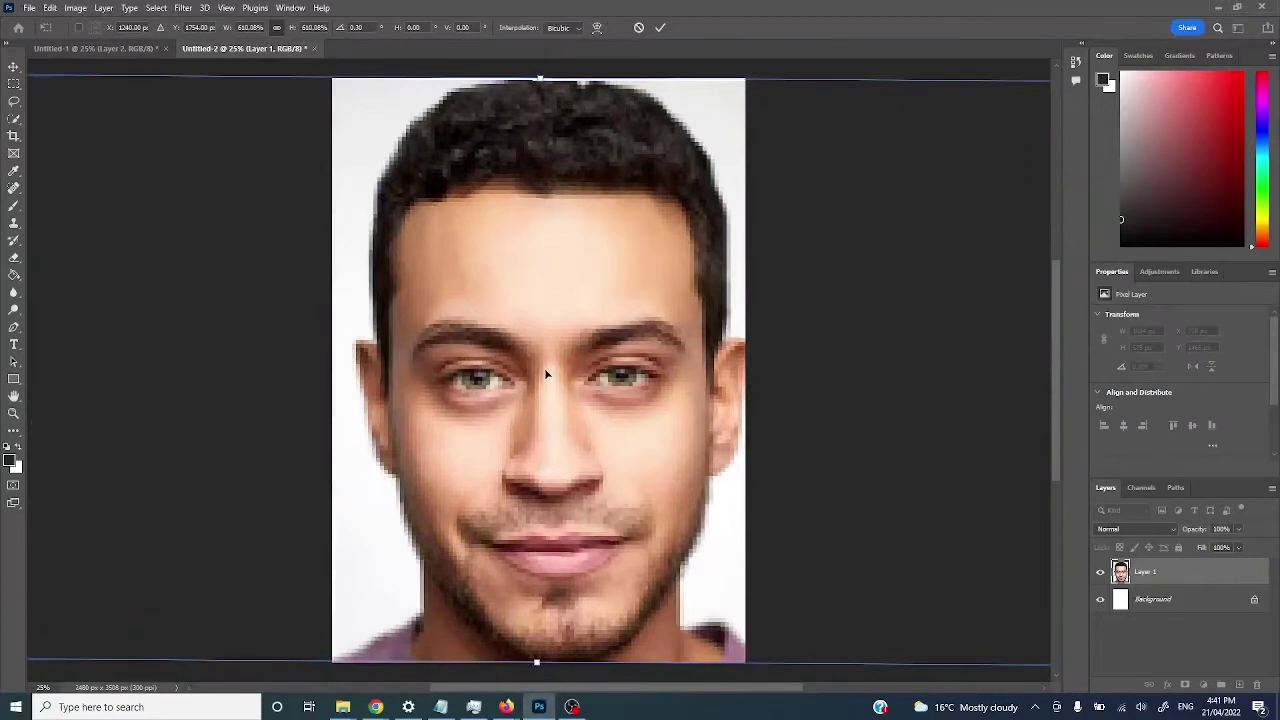
key("Return")
key("b")
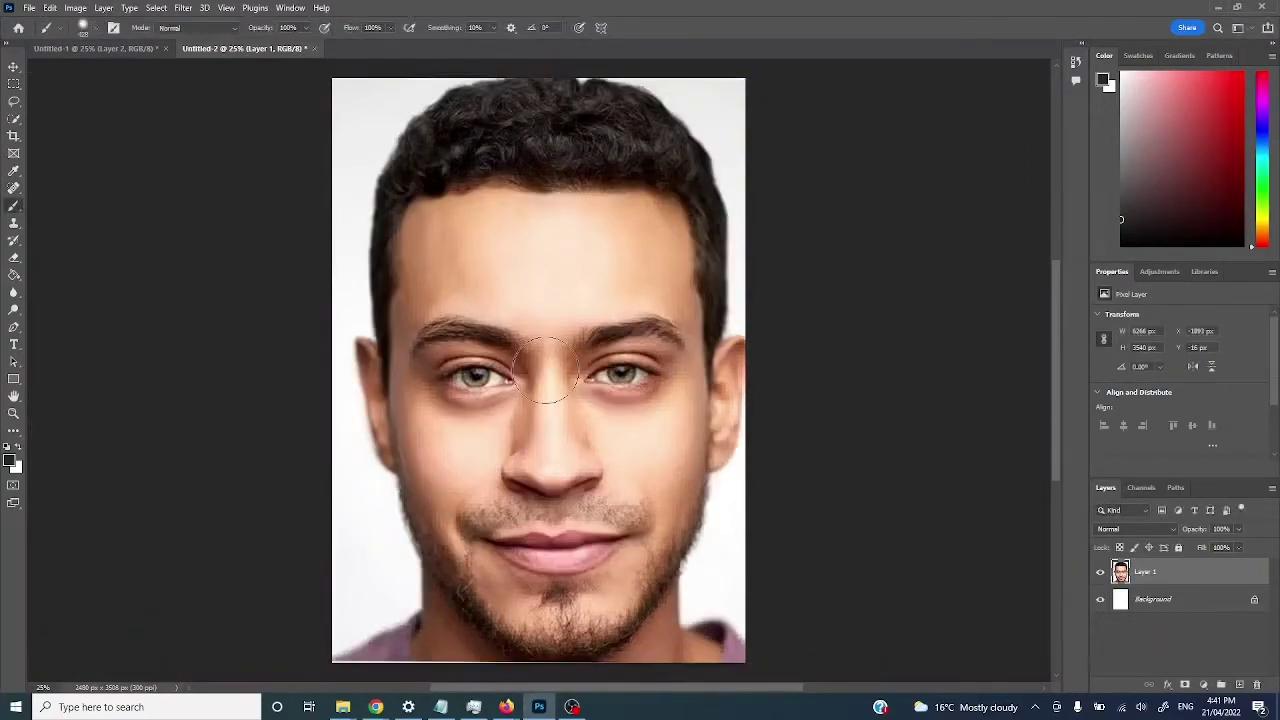
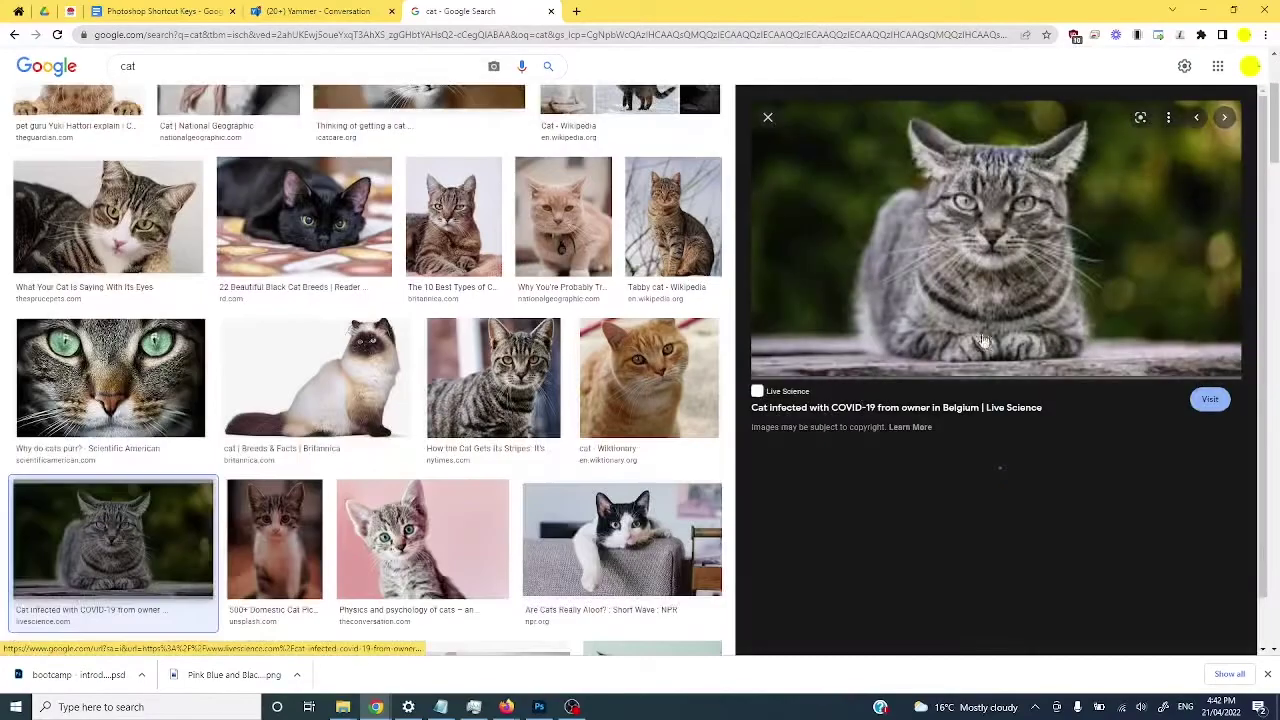
Copy the Live Science cat photo from the image results and add a new empty layer above the face photo in Photoshop
right_click(1026, 208)
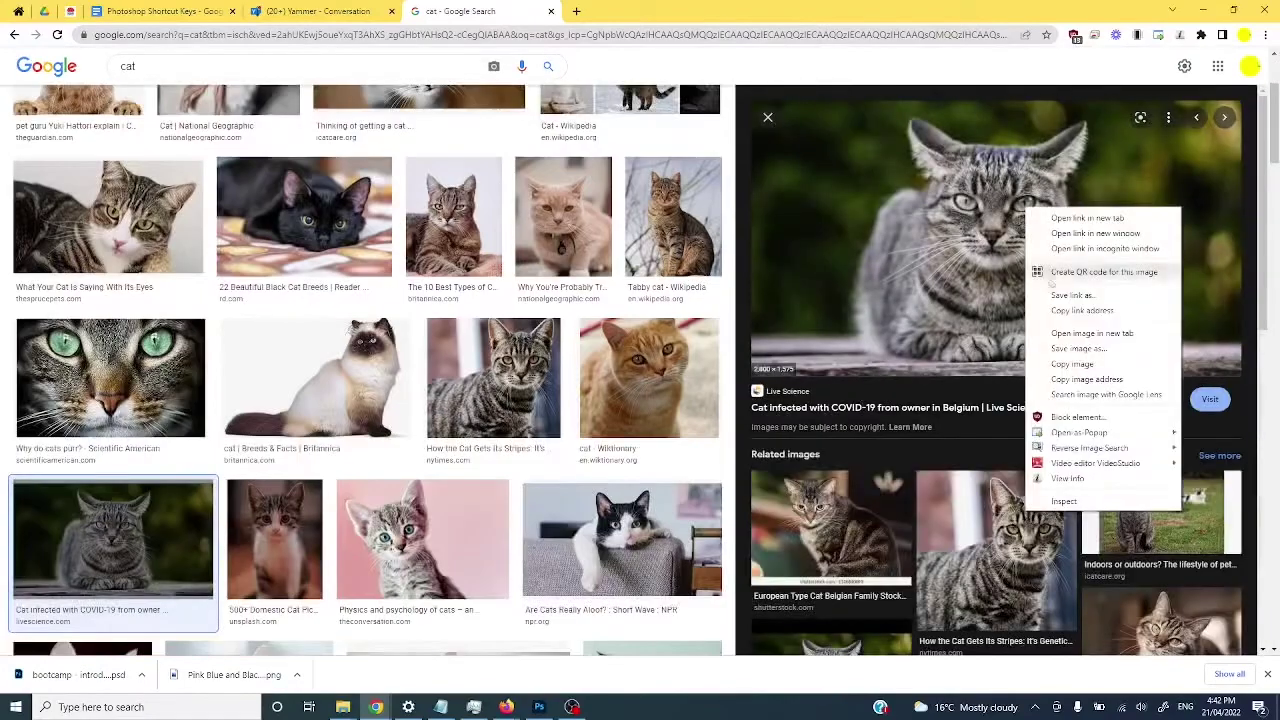
left_click(1070, 364)
key("alt+Tab")
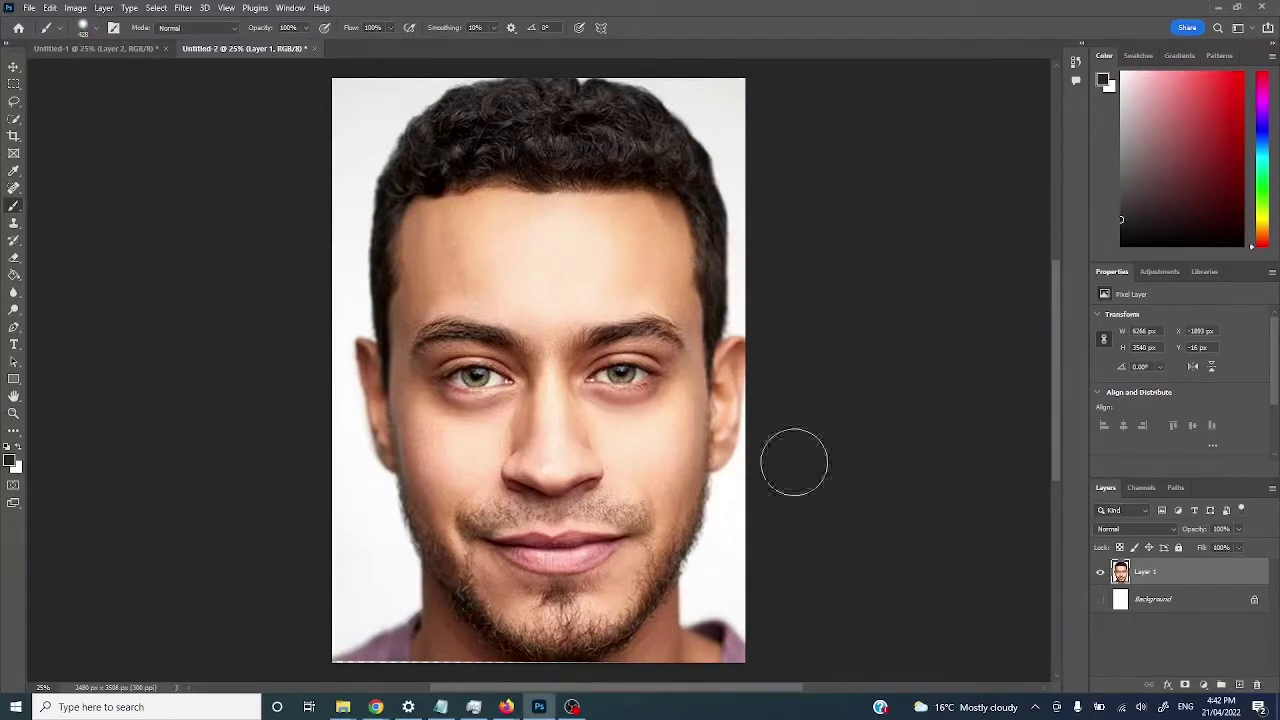
left_click(1238, 685)
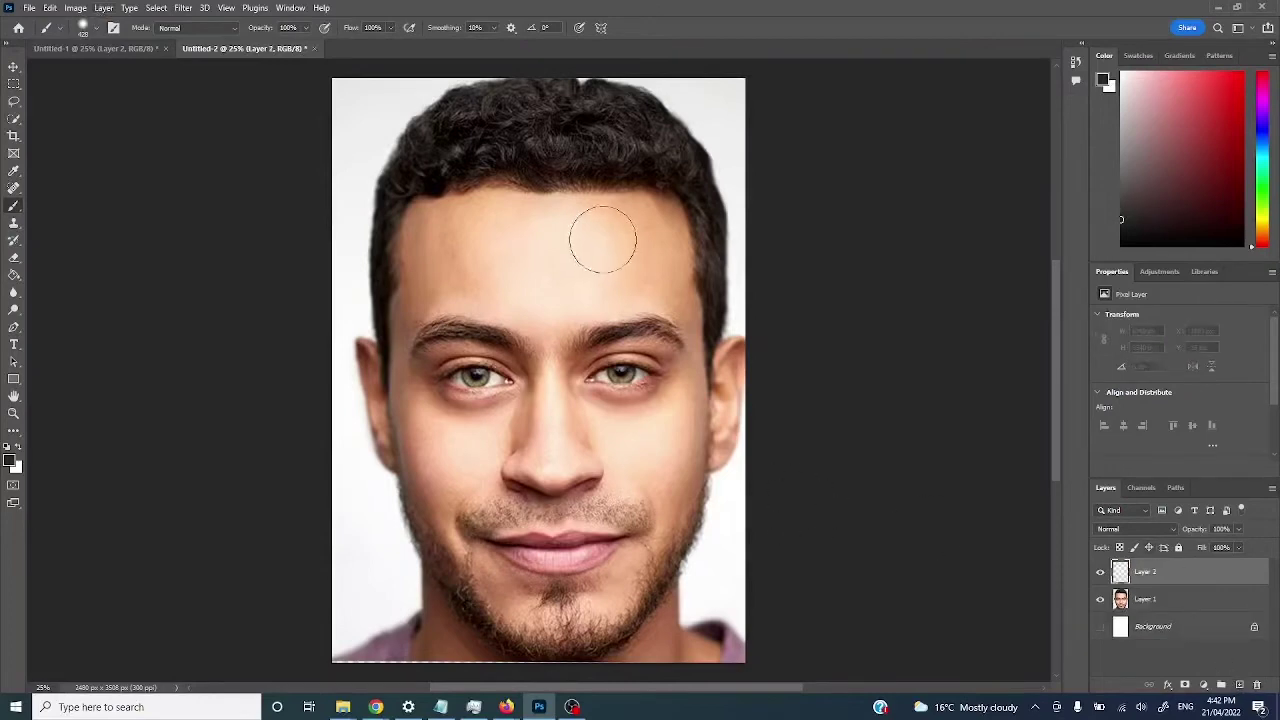
Try to paste the cat photo into the new layer, copy it again from the image results, retry, and undo both pastes
key("ctrl+v")
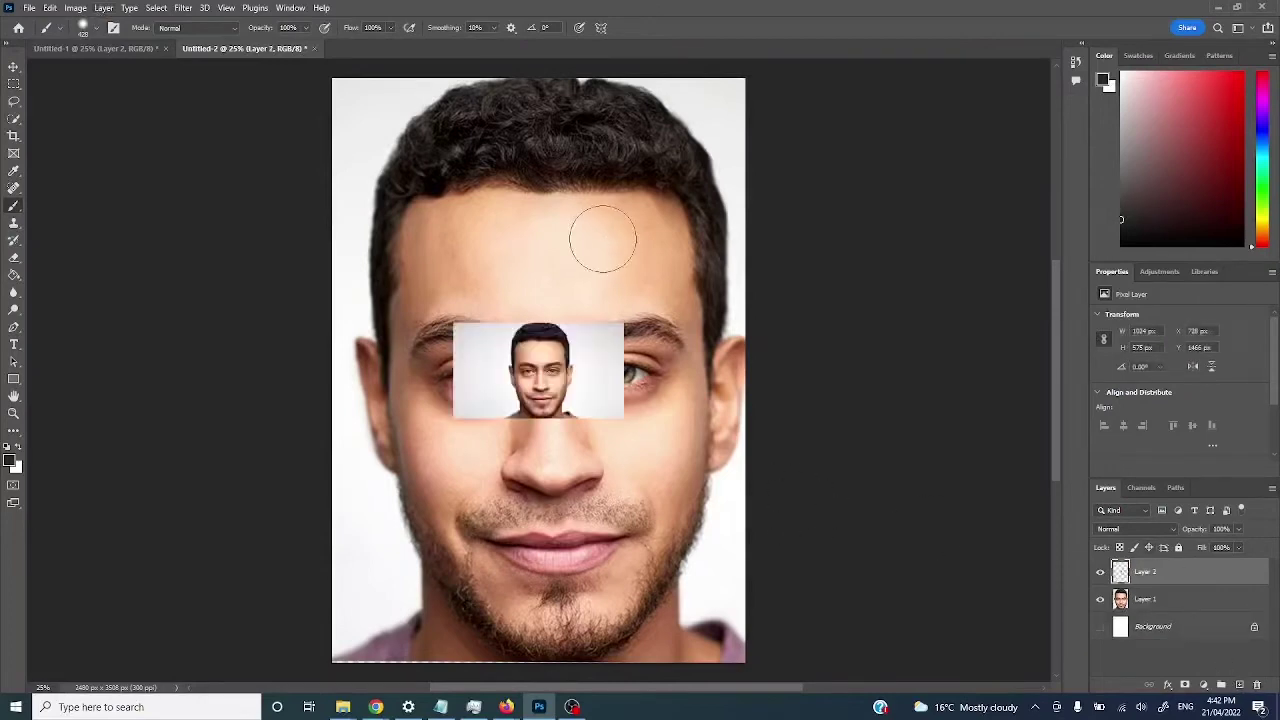
key("ctrl+z")
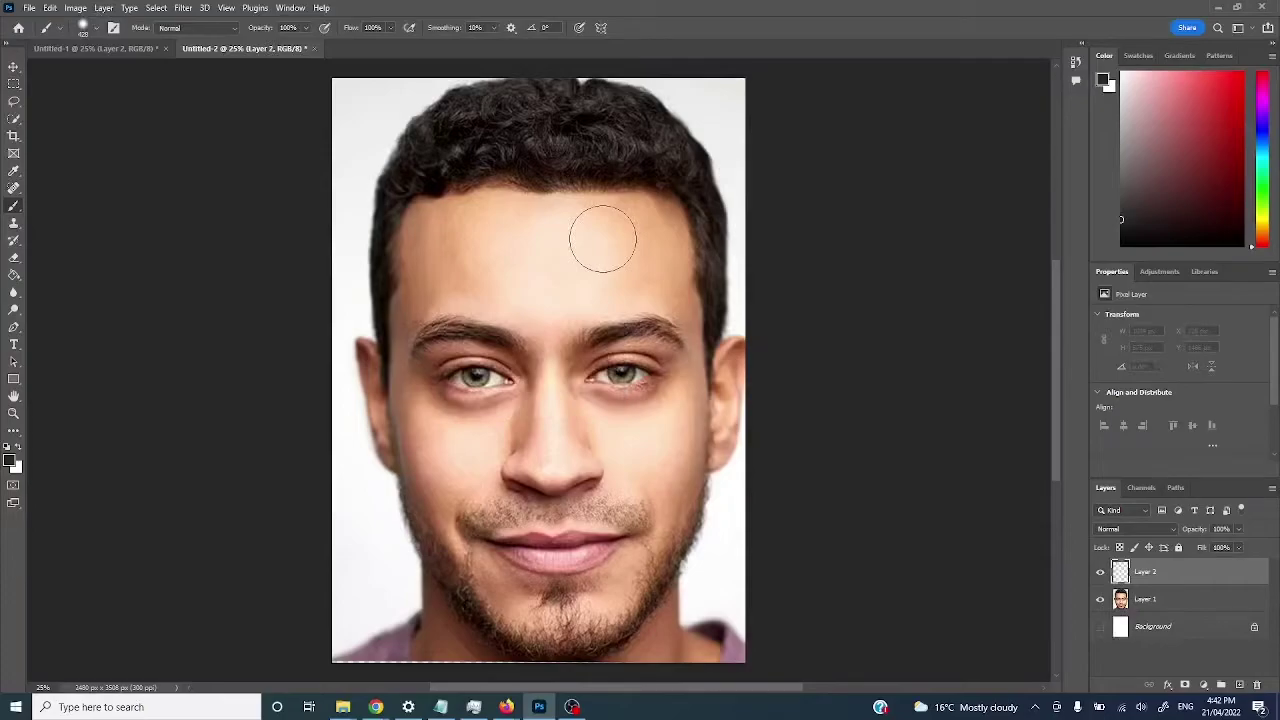
key("alt+Tab")
right_click(918, 238)
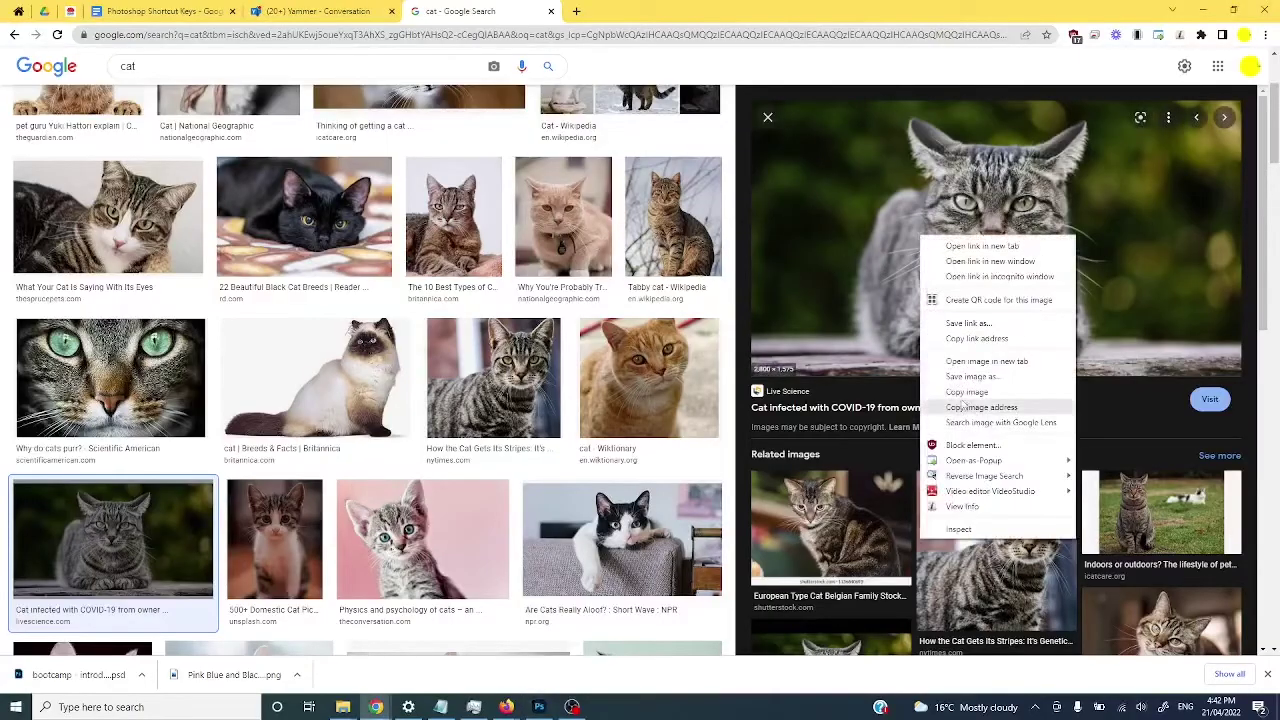
left_click(964, 392)
key("alt+Tab")
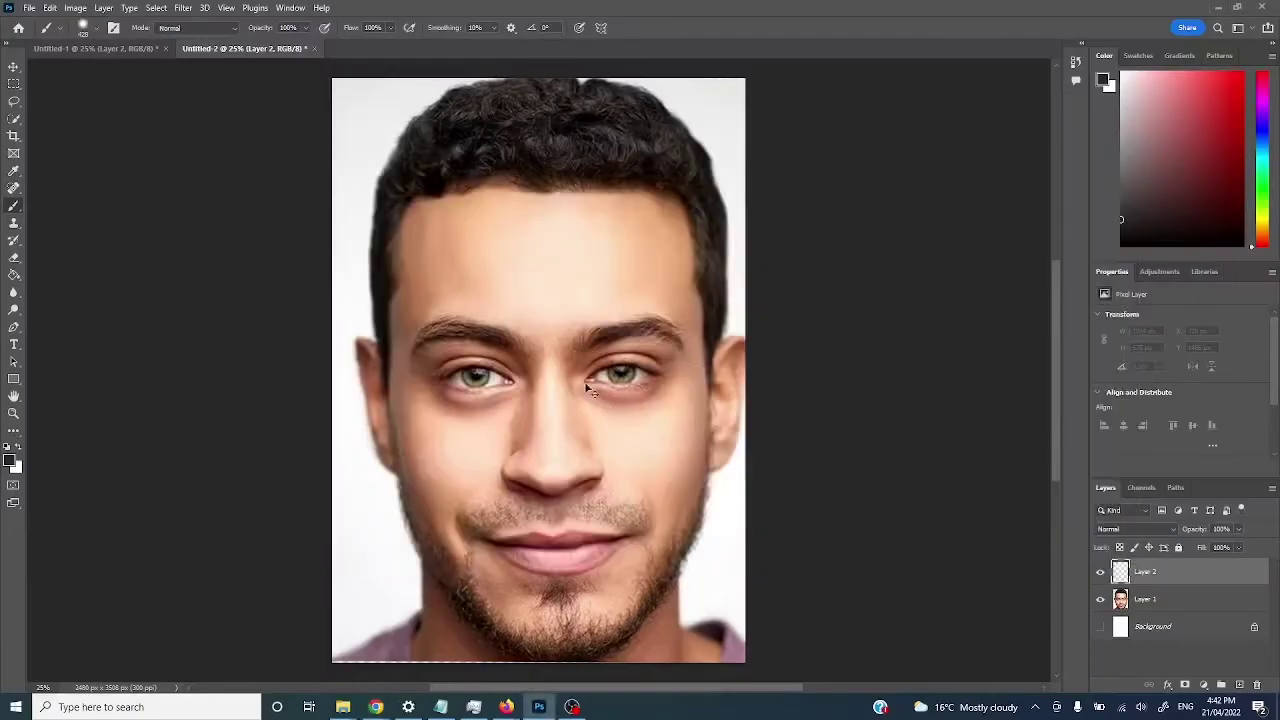
key("ctrl+v")
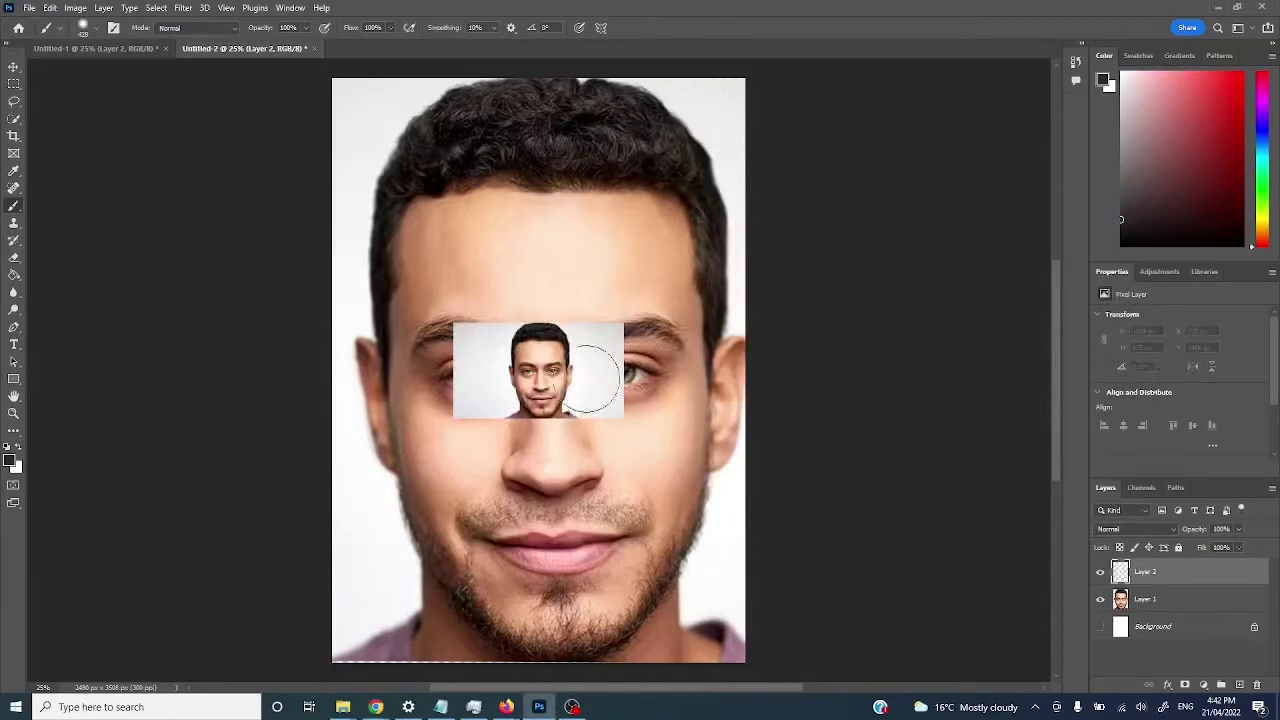
key("ctrl+z")
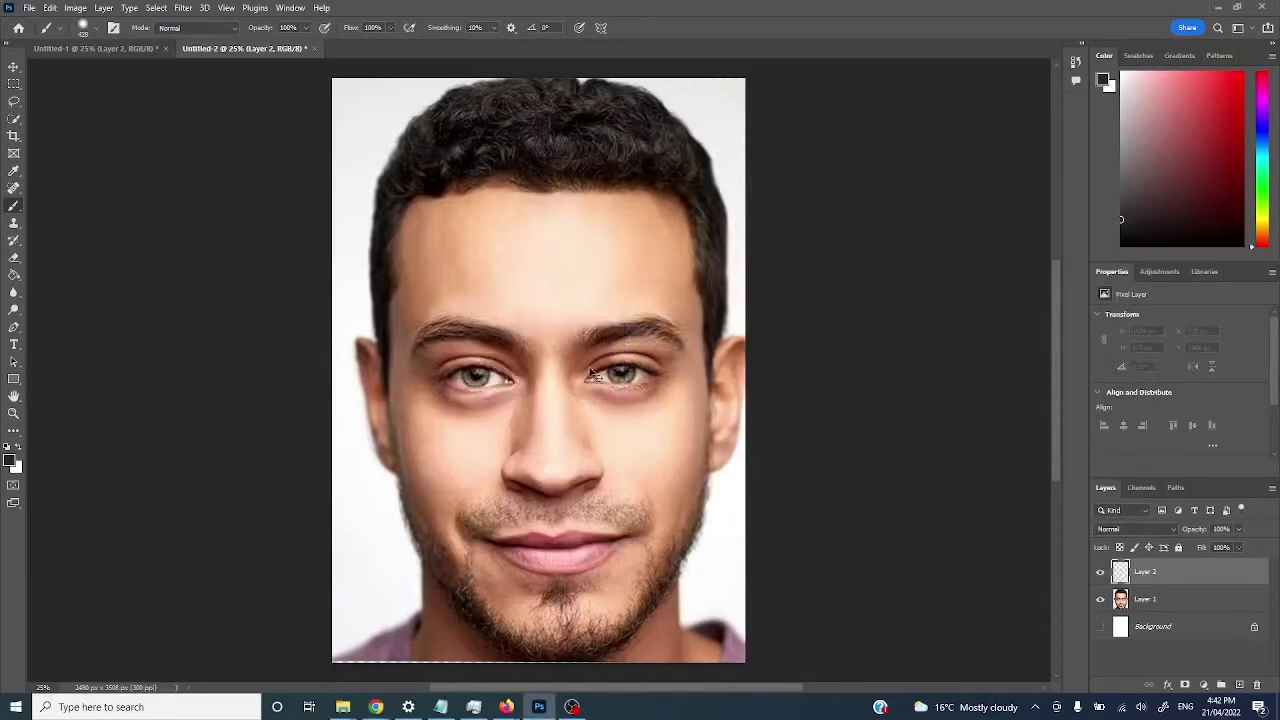
Retry pasting the clipboard picture in place, also through the paste special options, and undo each paste
key("ctrl+v")
key("ctrl+z")
left_click(50, 7)
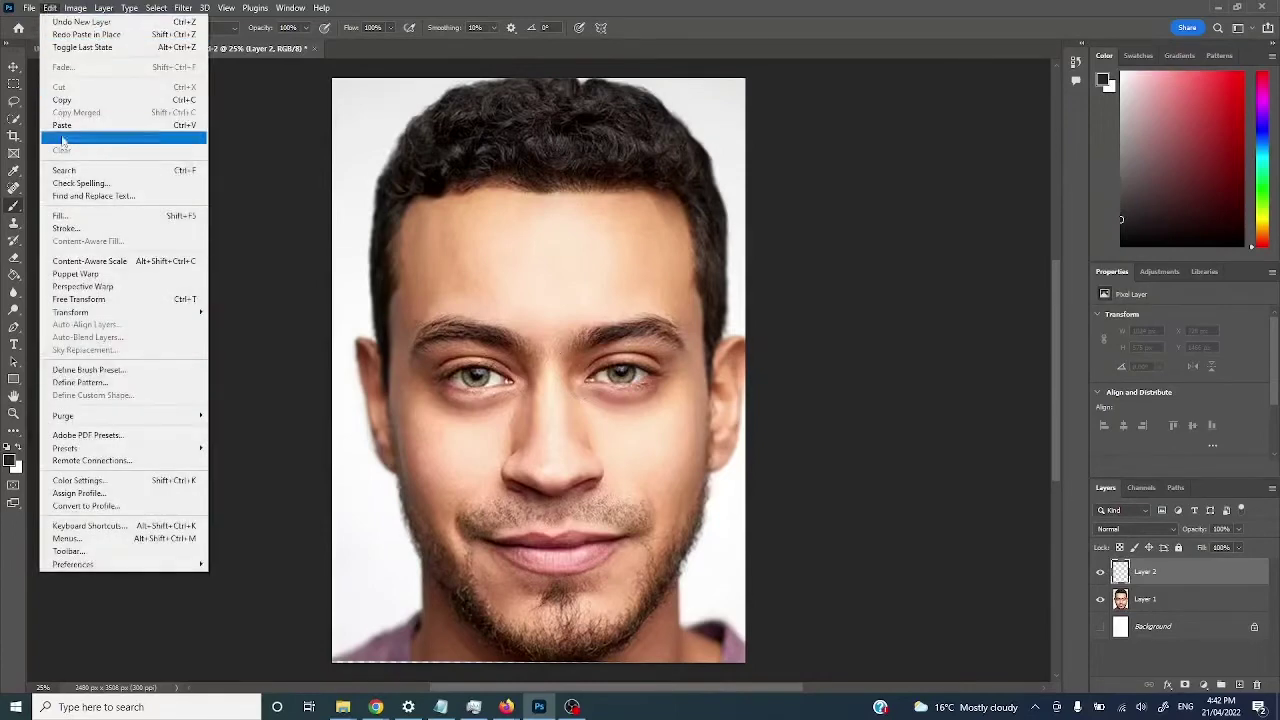
mouse_move(75, 138)
left_click(263, 150)
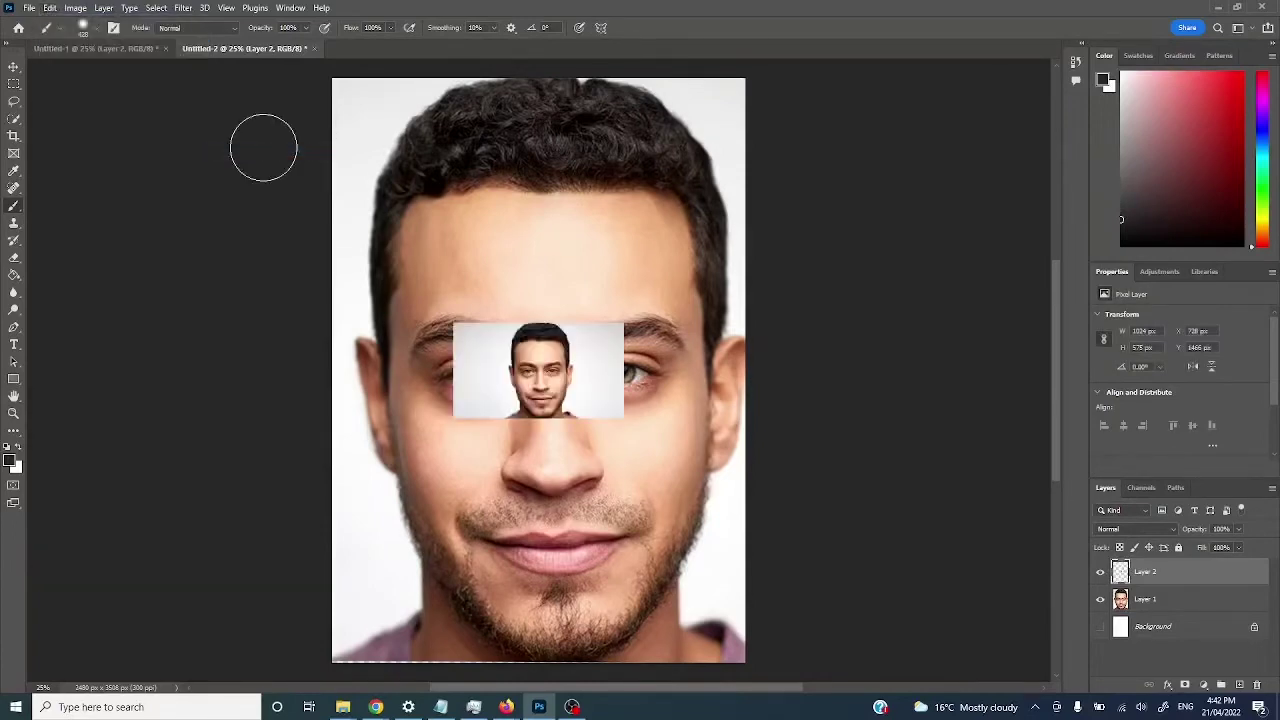
key("ctrl+z")
Copy the cat preview from the image results once more, try it in the empty layer in Photoshop, and undo the paste
key("alt+Tab")
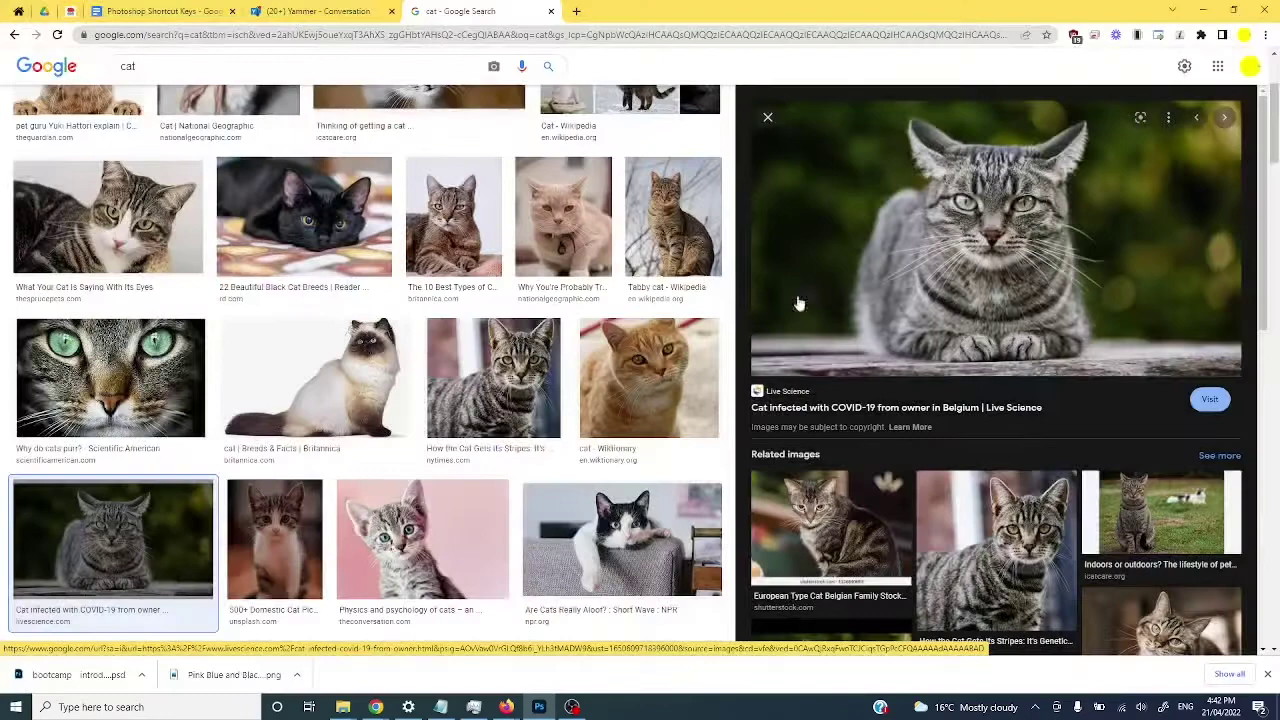
right_click(976, 233)
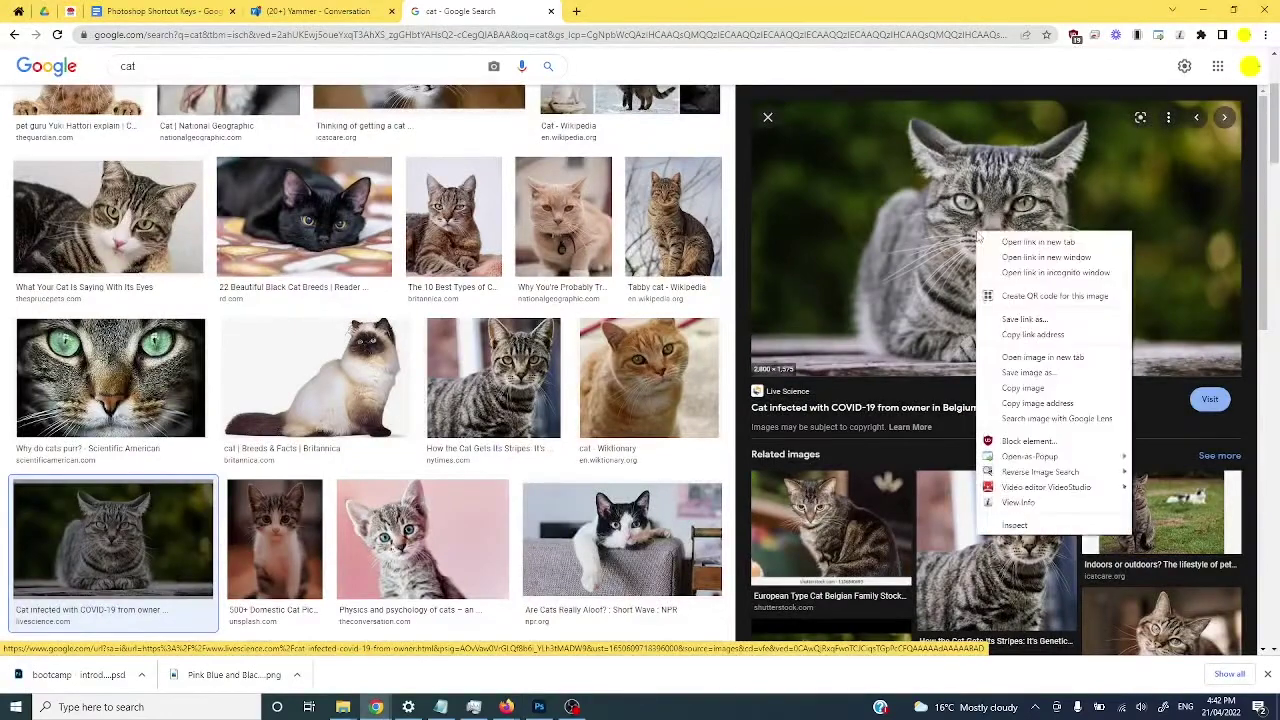
left_click(997, 388)
key("alt+Tab")
key("ctrl+v")
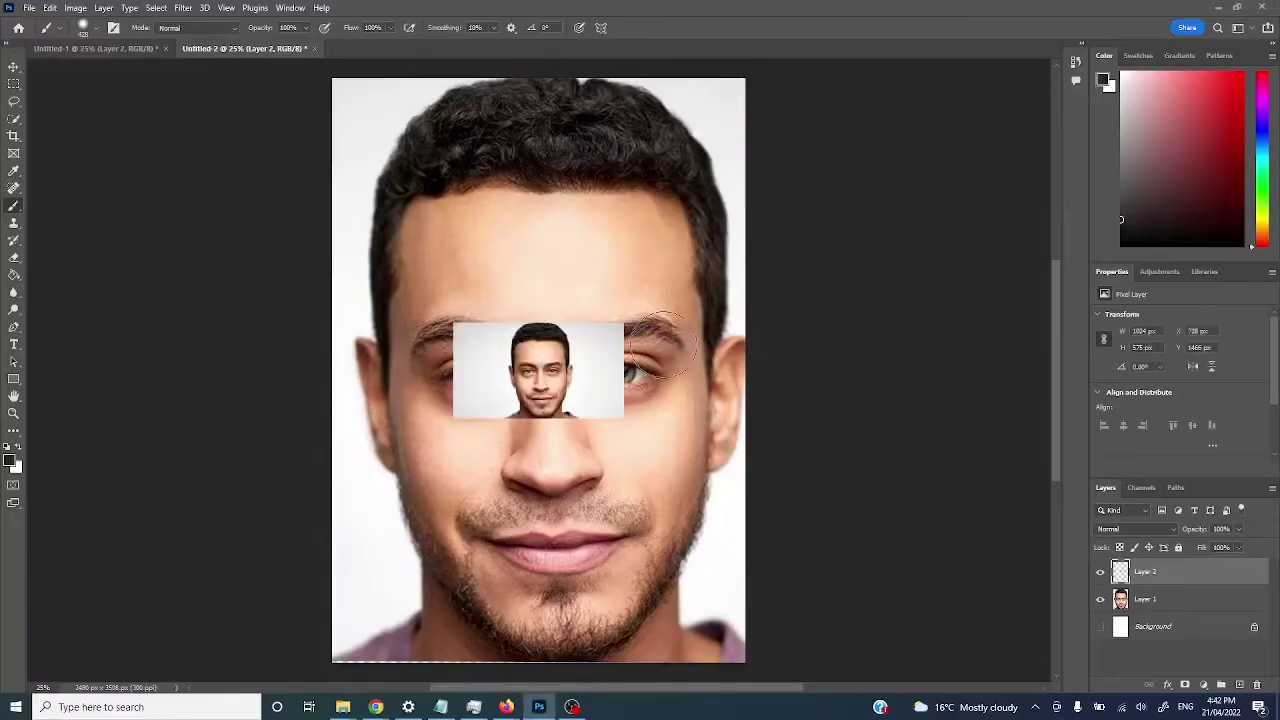
key("ctrl+z")
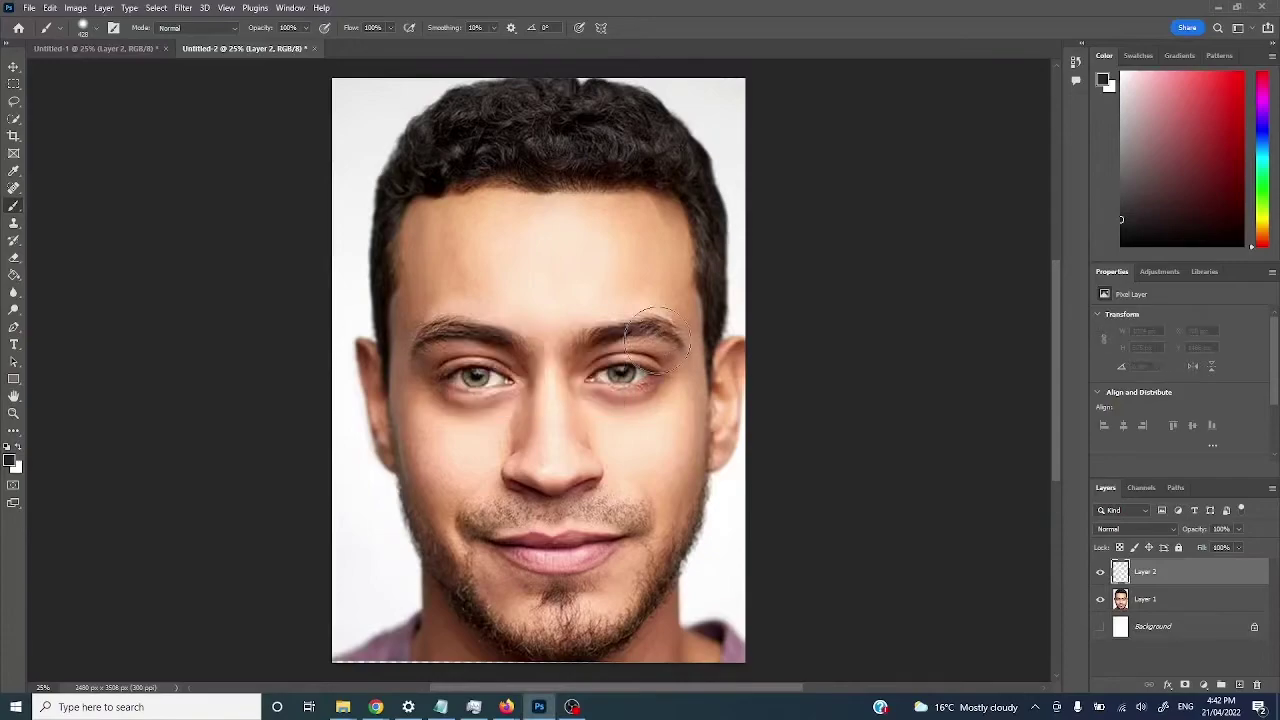
Open the Live Science article in Chrome, copy its cat photo and paste it into the empty layer in Photoshop
key("alt+Tab")
left_click(967, 232)
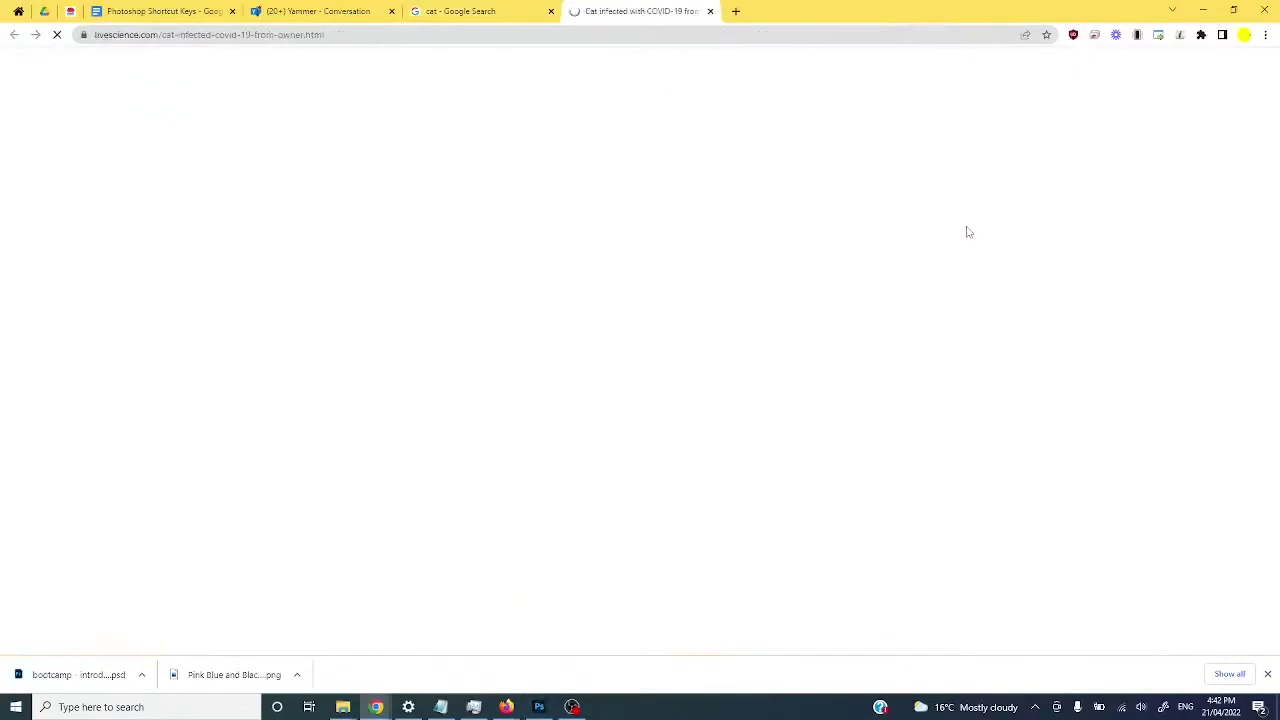
scroll(480, 225, "down", 5)
scroll(505, 240, "up", 2)
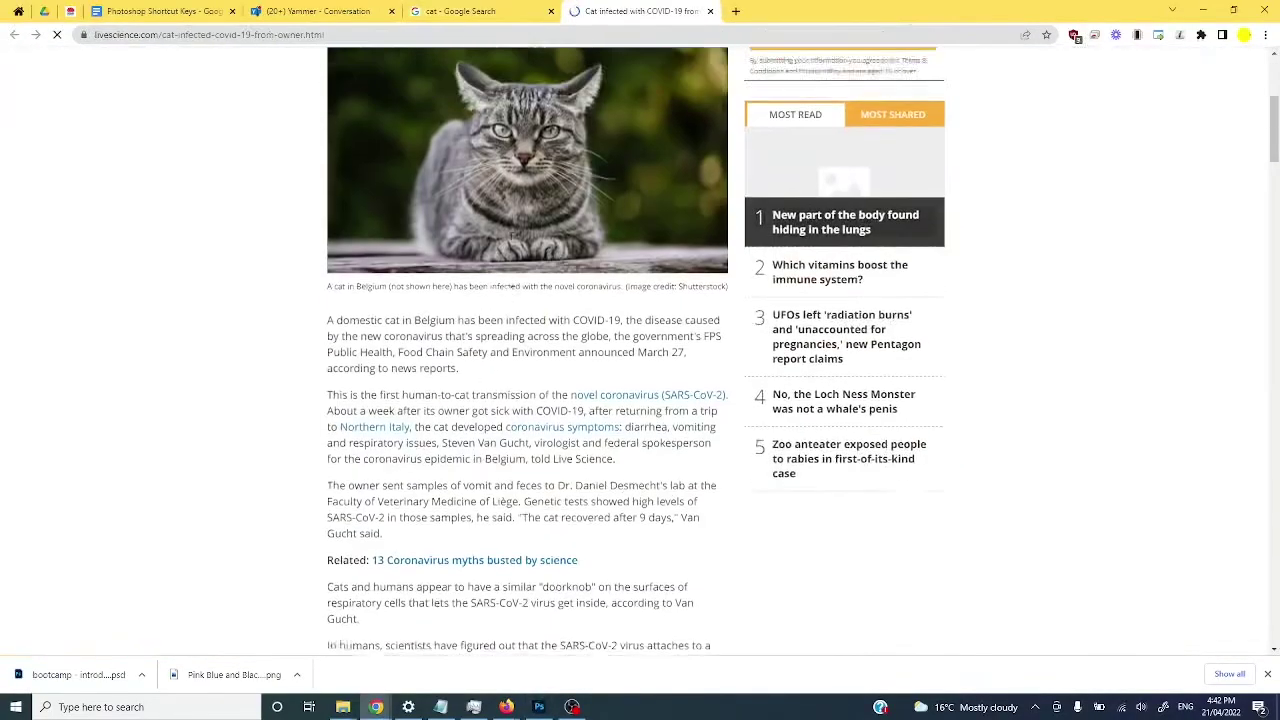
right_click(512, 245)
left_click(560, 282)
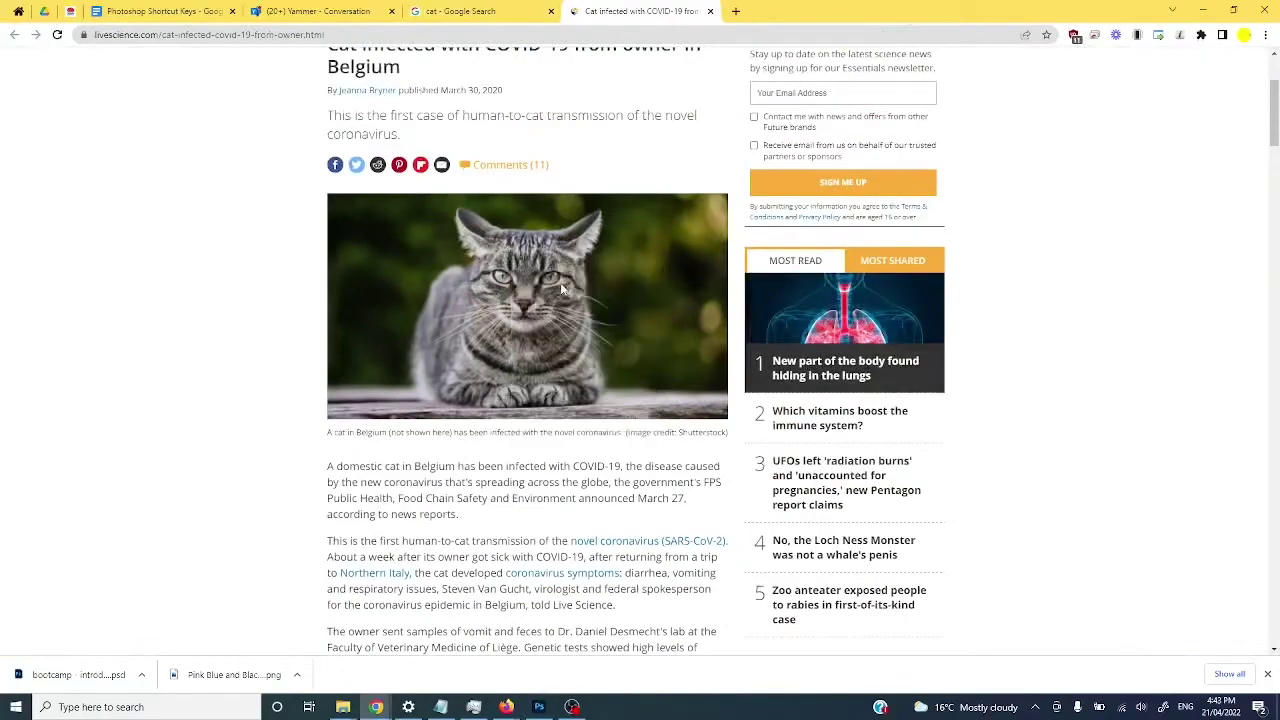
key("alt+Tab")
key("ctrl+v")
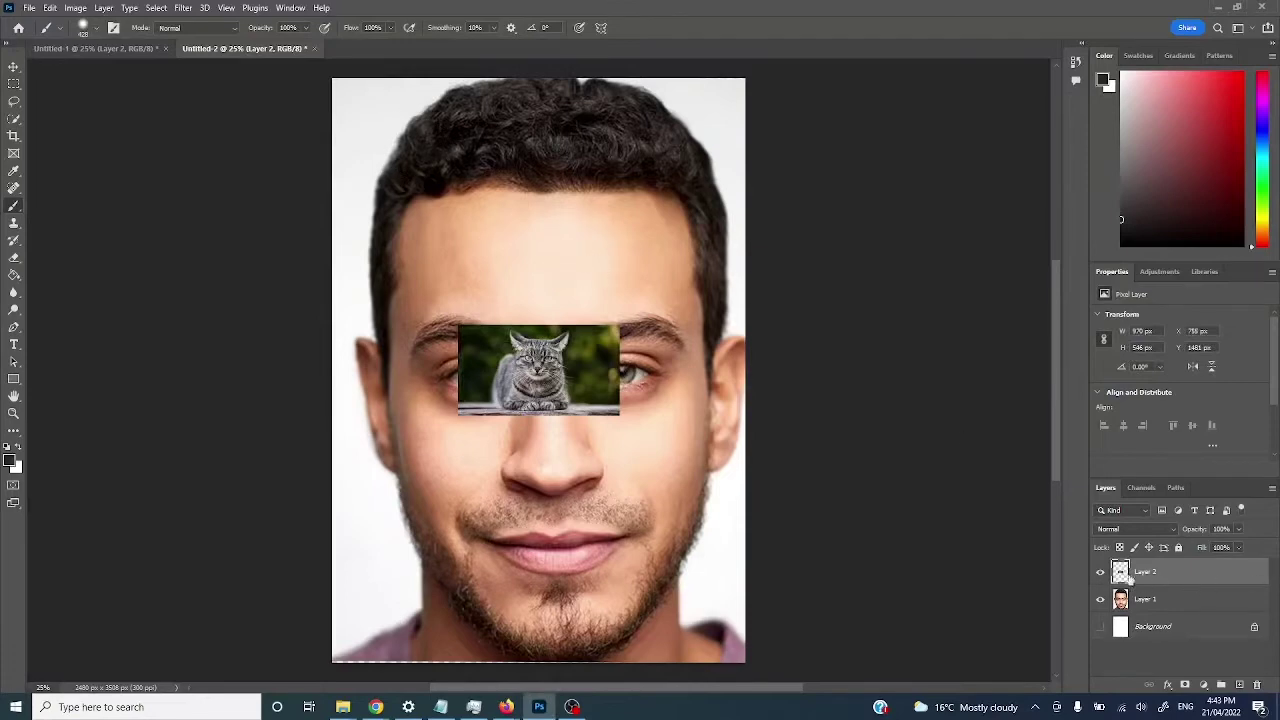
Enlarge the cat photo proportionally with Free Transform until it covers the whole page, apply it and activate the Brush tool
key("ctrl+t")
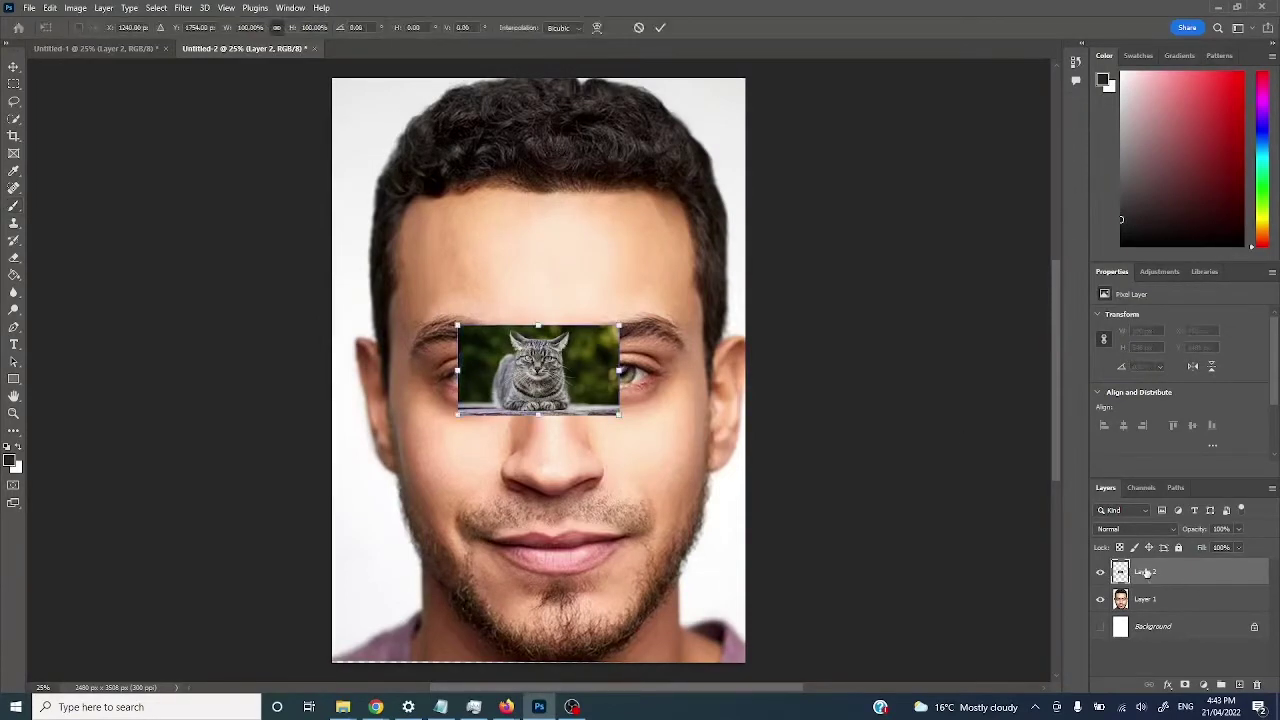
left_click_drag(538, 327, 540, 78)
left_click_drag(549, 418, 549, 668)
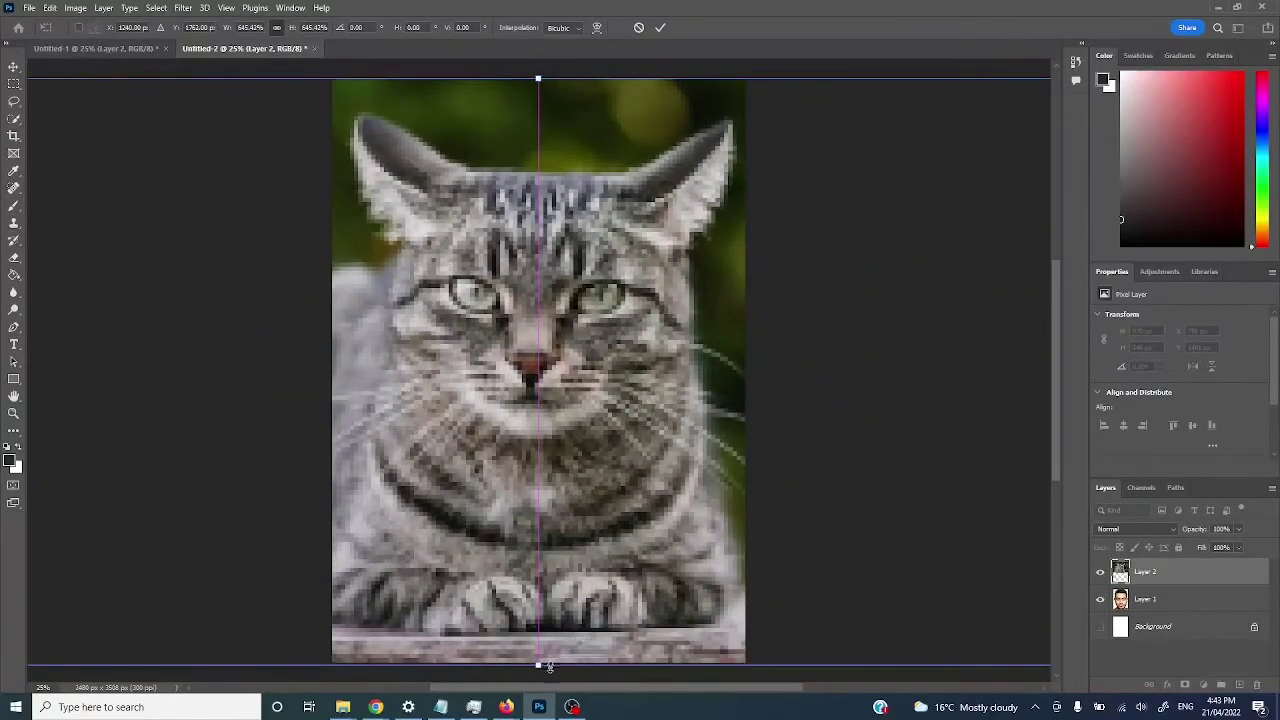
key("Return")
key("b")
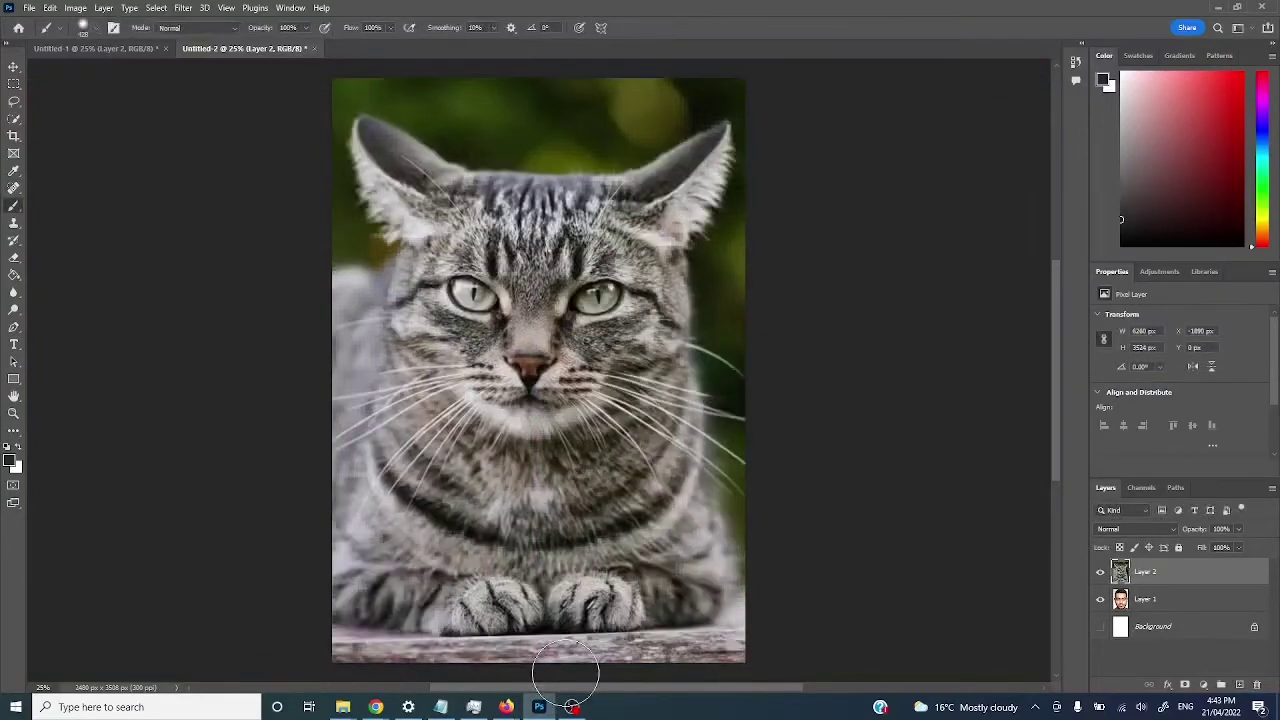
Toggle the visibility of the cat, face and background layers to examine how they stack, ending with the cat and face layers shown
left_click(1099, 574)
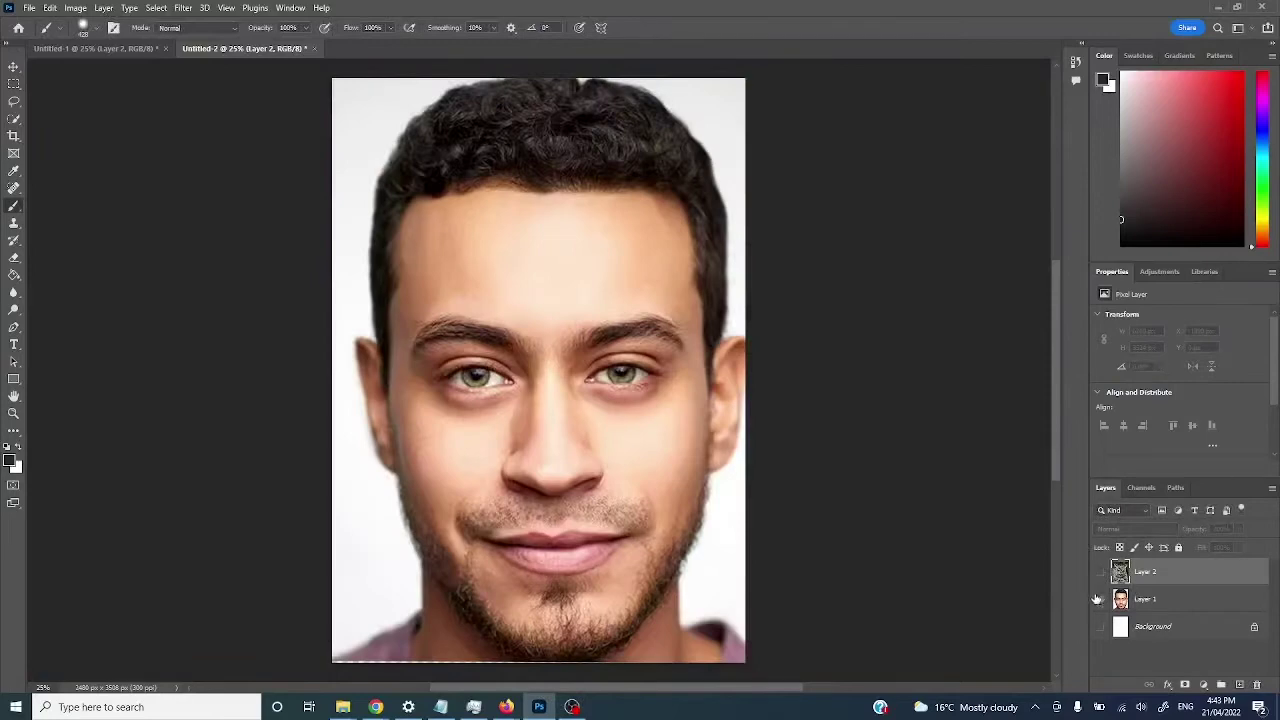
left_click(1100, 600)
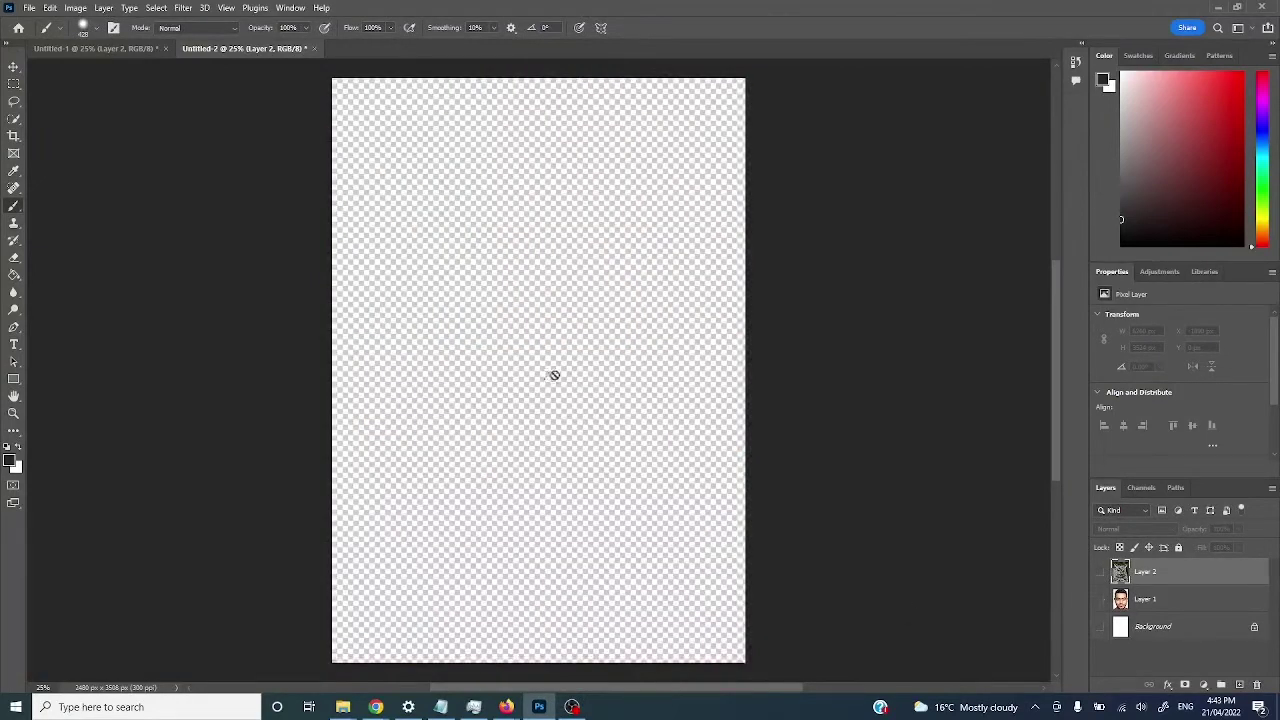
left_click(1102, 627)
left_click(1101, 627)
left_click(1099, 600)
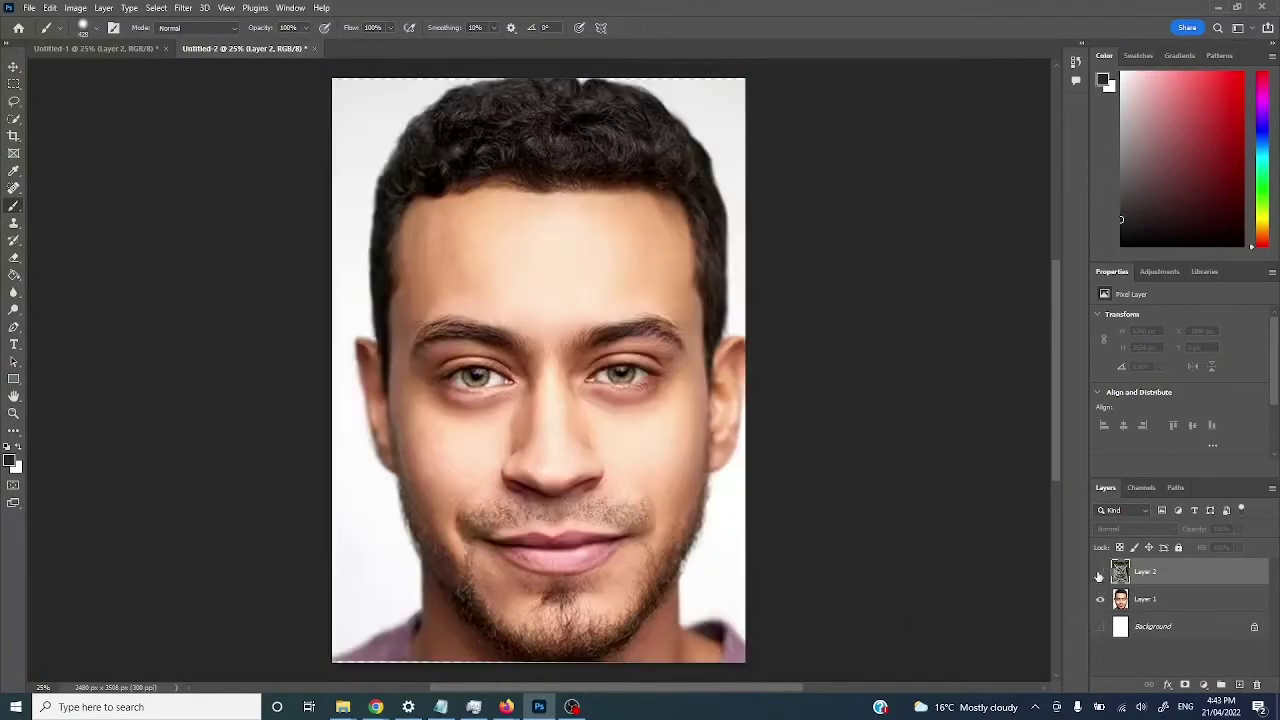
left_click(1099, 573)
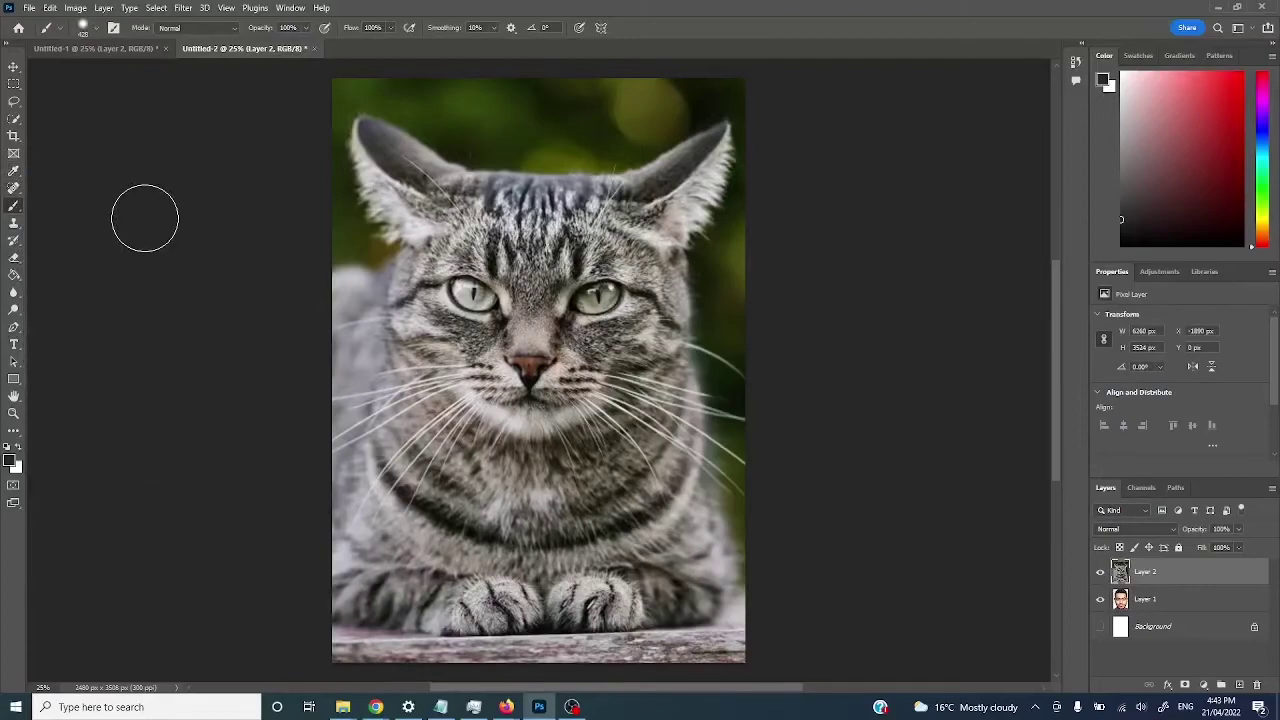
Switch to the Photoshop Shortcut Keys document in Chrome and add an "E" row naming the eraser as its effect
key("alt+Tab")
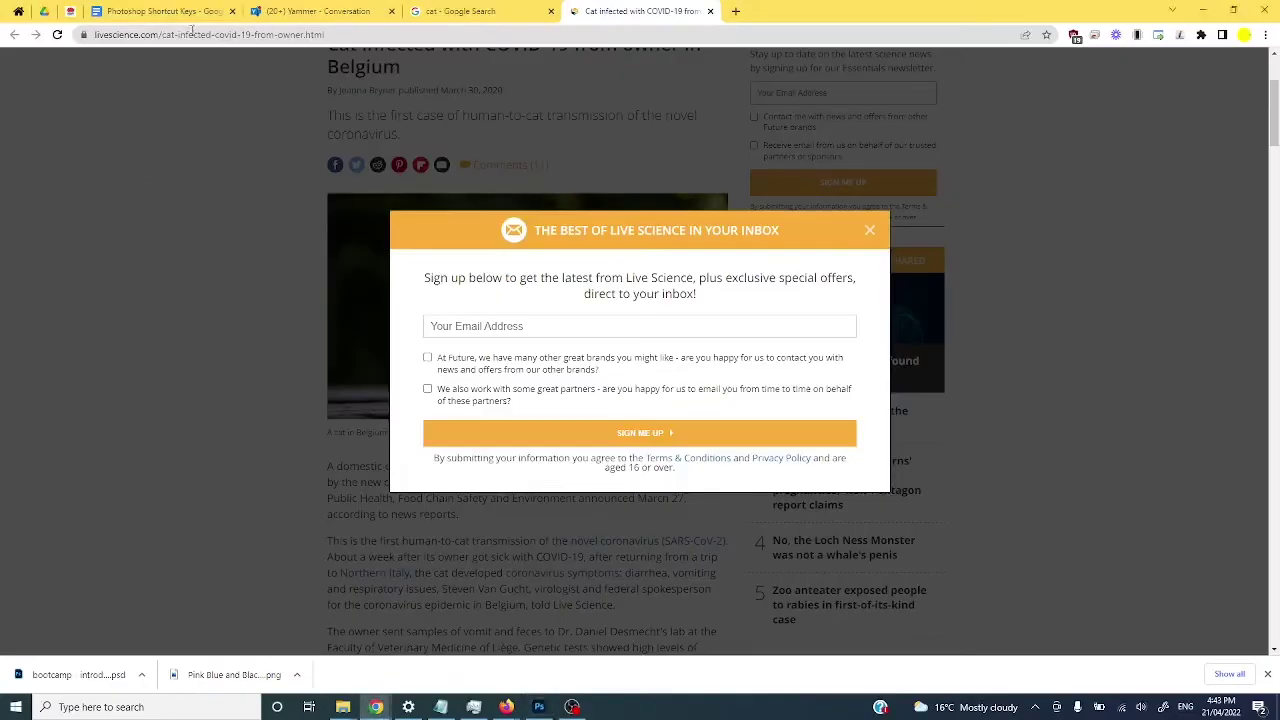
key("ctrl+4")
left_click(736, 486)
key("Tab")
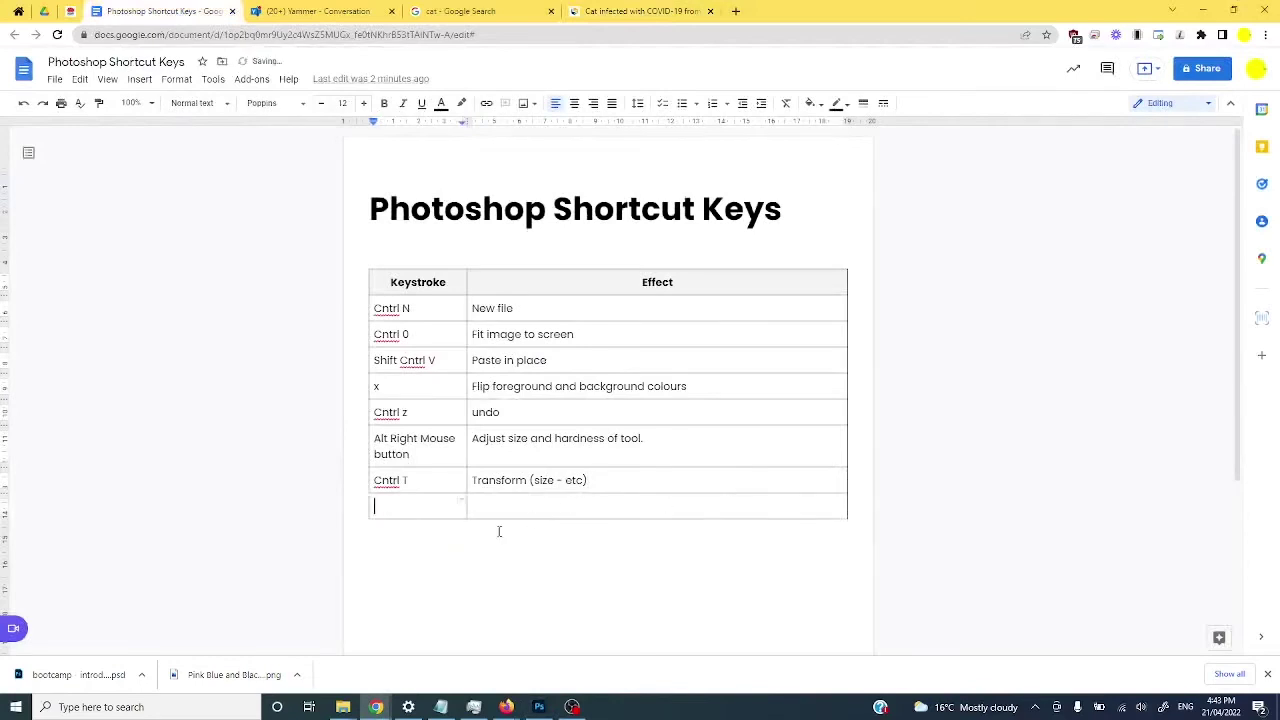
type("E")
key("Tab")
type("Era")
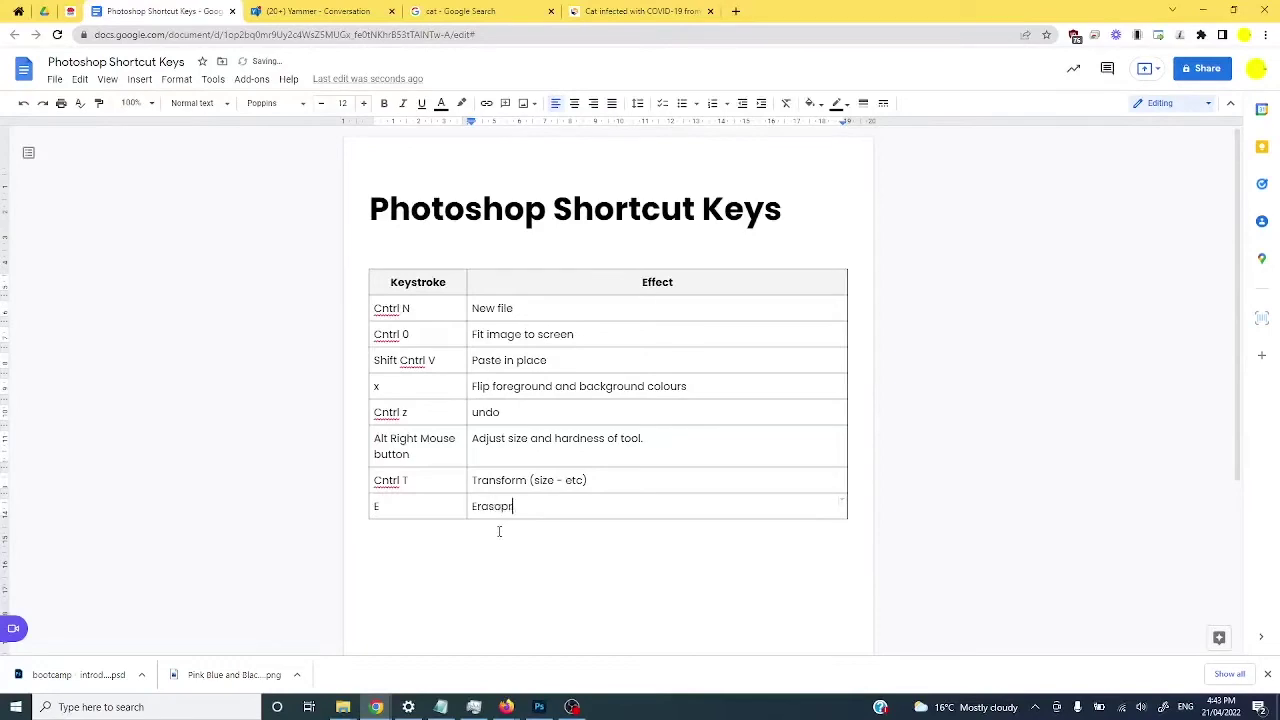
Return to Photoshop, undo a trial brush stroke on the cat, and erase the cat's face with the Eraser to reveal the man's face
left_click(539, 707)
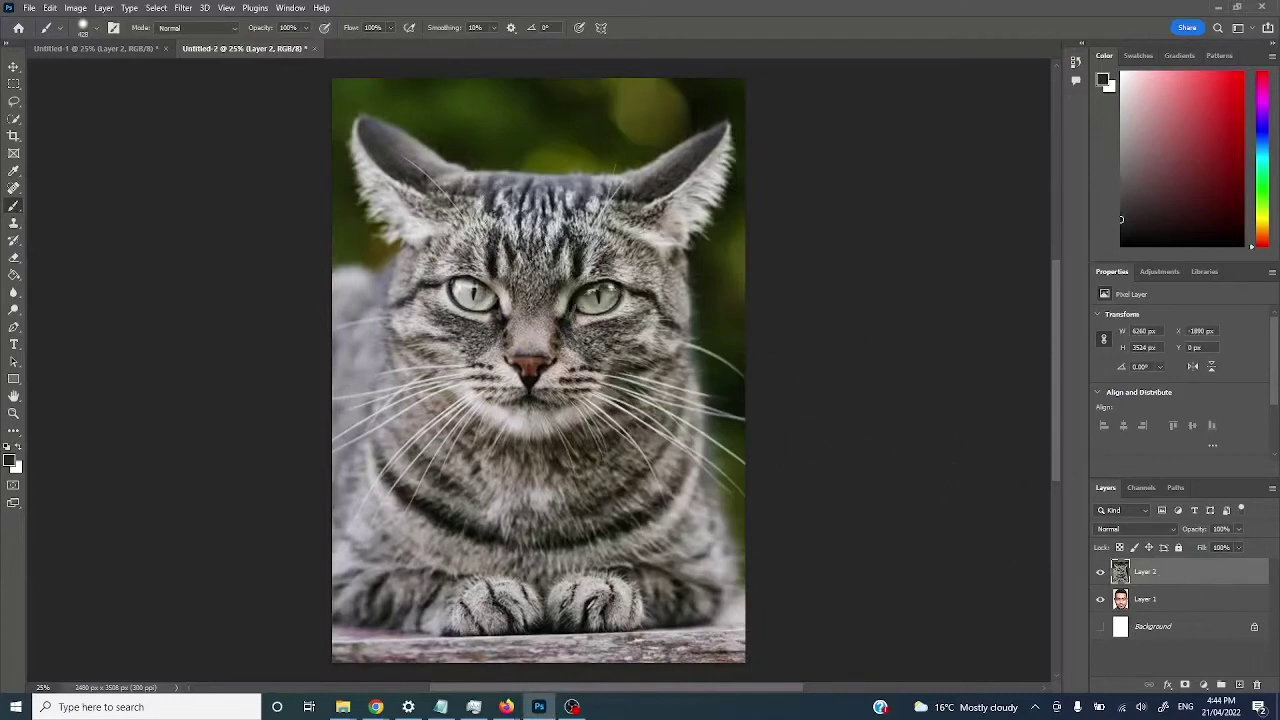
left_click_drag(605, 300, 529, 336)
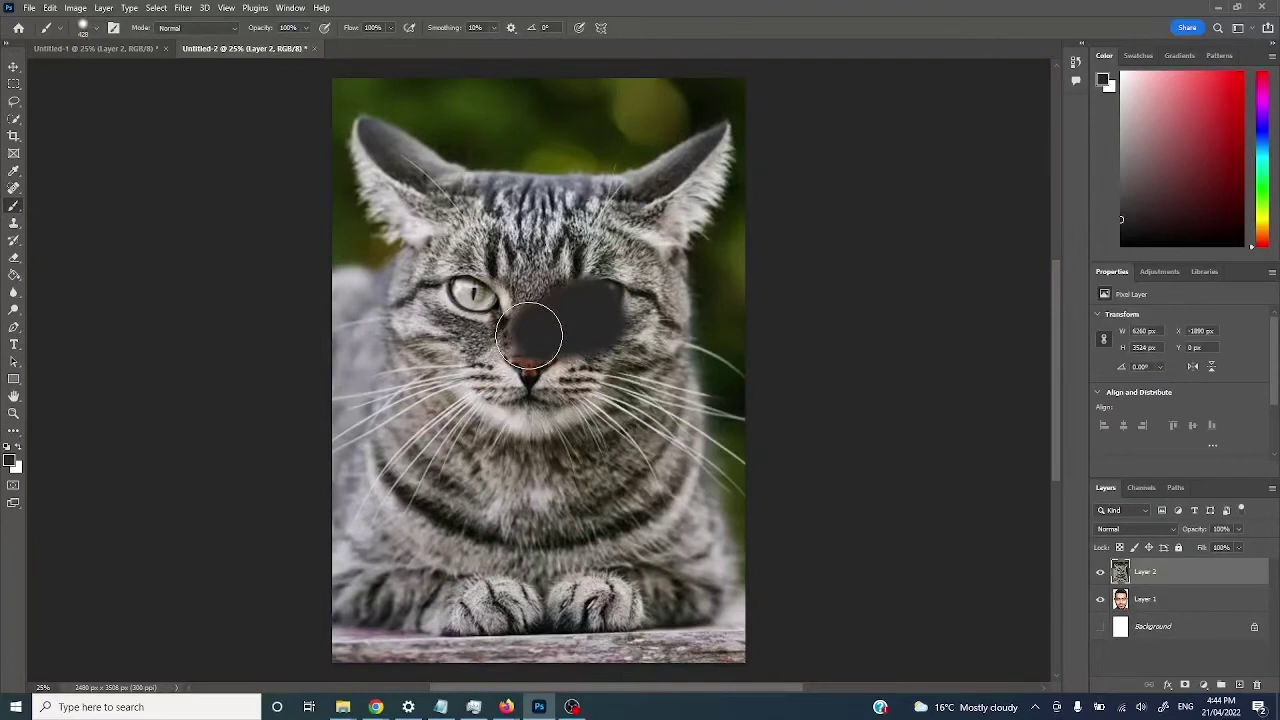
key("ctrl+z")
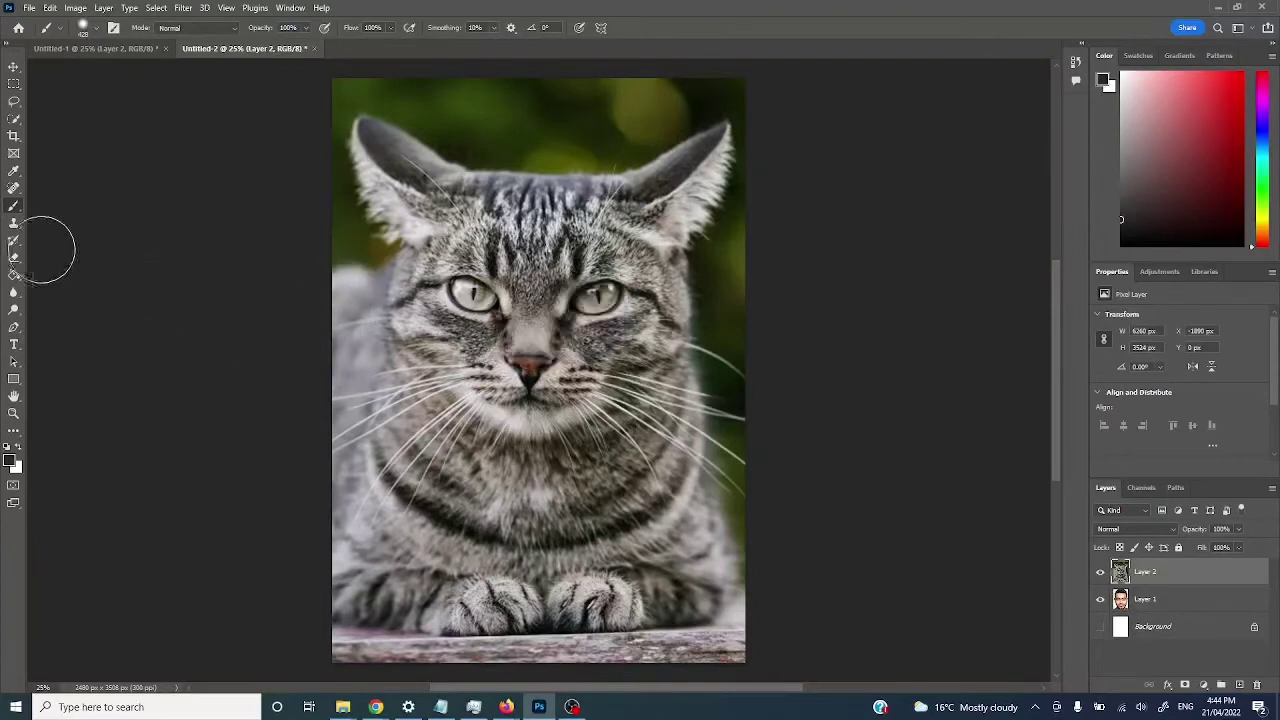
left_click(14, 257)
mouse_move(530, 300)
left_mouse_down()
mouse_move(585, 315)
mouse_move(500, 370)
mouse_move(490, 430)
mouse_move(650, 430)
mouse_move(525, 525)
mouse_move(640, 500)
mouse_move(440, 430)
mouse_move(420, 280)
mouse_move(445, 500)
mouse_move(630, 575)
mouse_move(700, 330)
left_mouse_up()
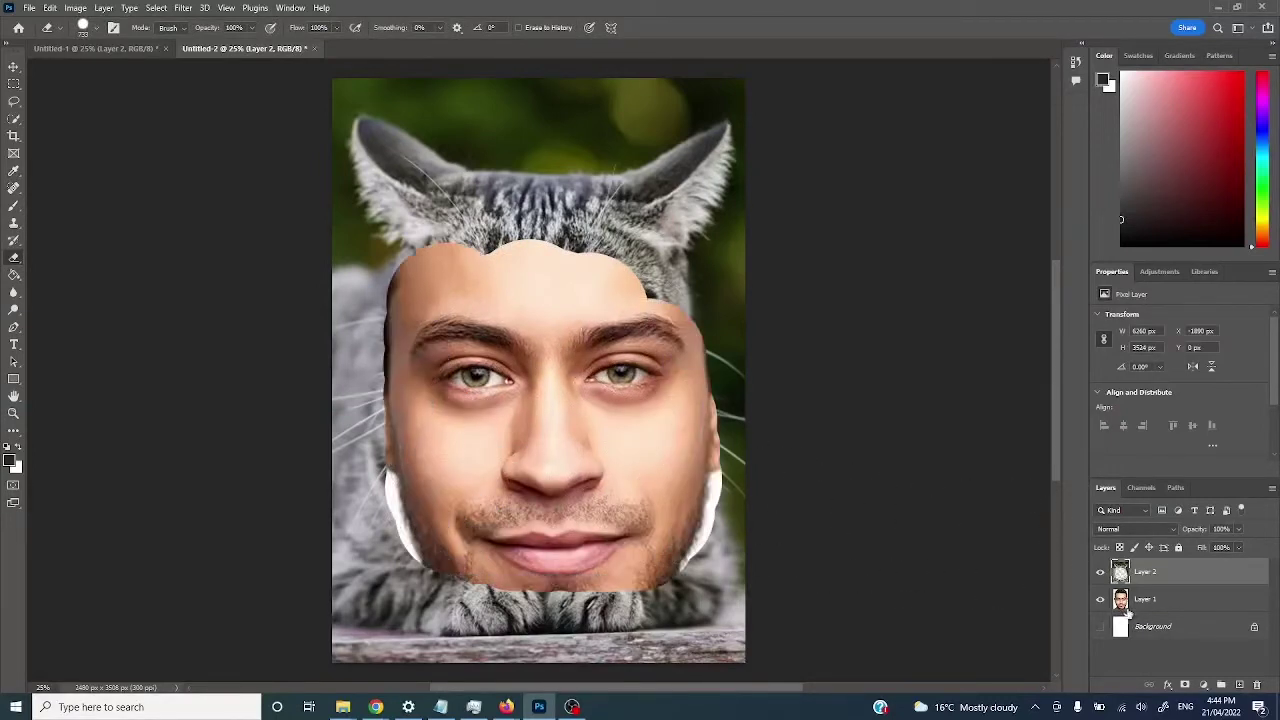
Select the face photo's layer and erase a roundish area around the nose through to transparency
left_click(1175, 602)
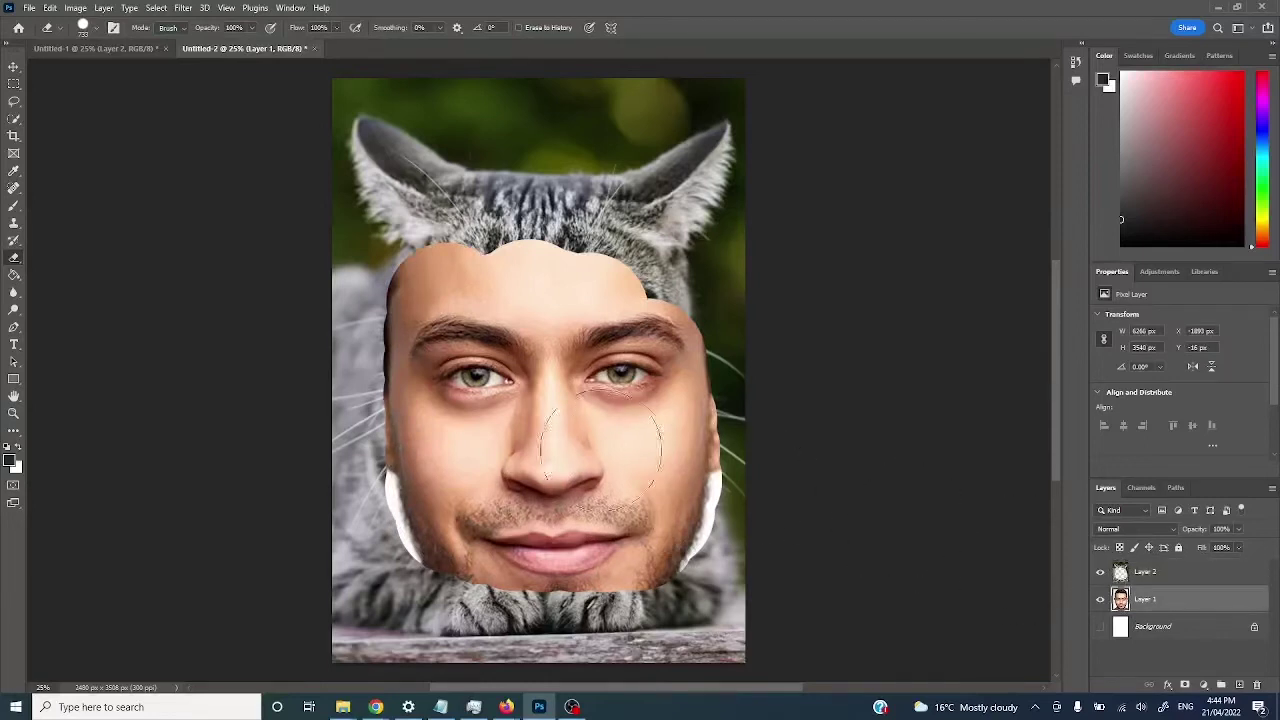
left_click(559, 423)
left_click_drag(557, 427, 518, 445)
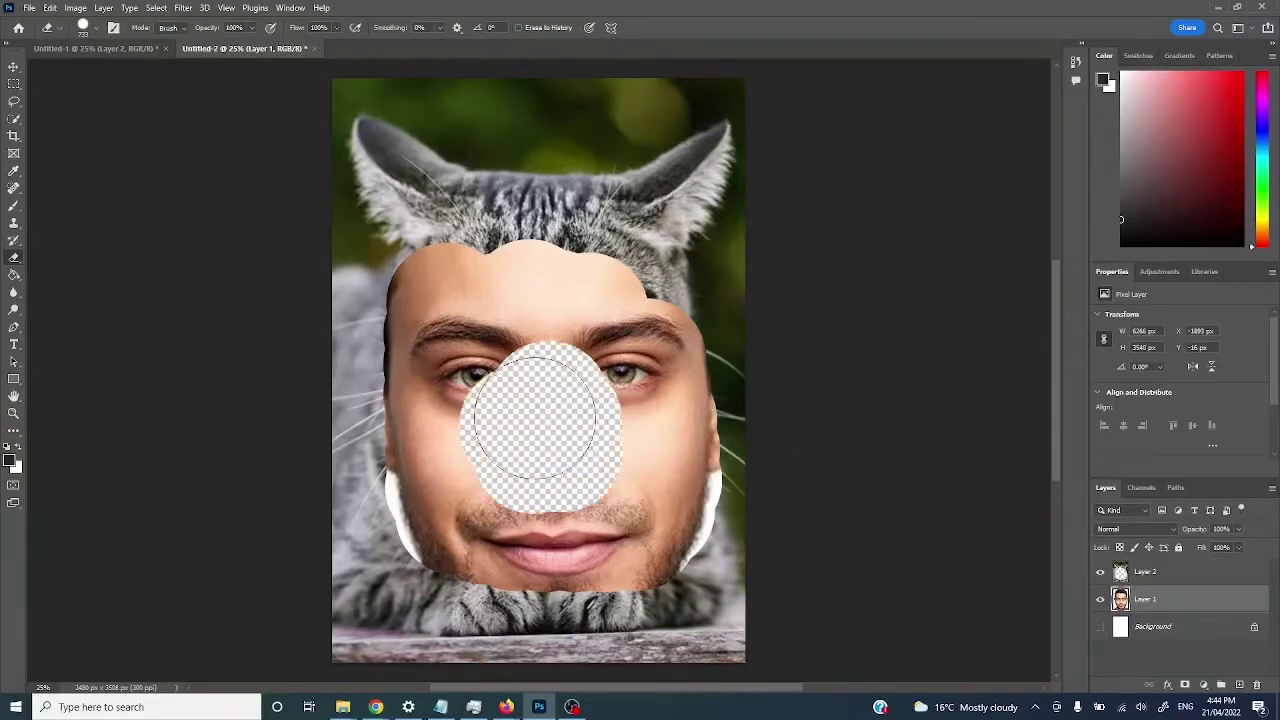
Show the white background layer, try erasing more of the man's face around the eye and nose, and undo that stroke
left_click(1100, 628)
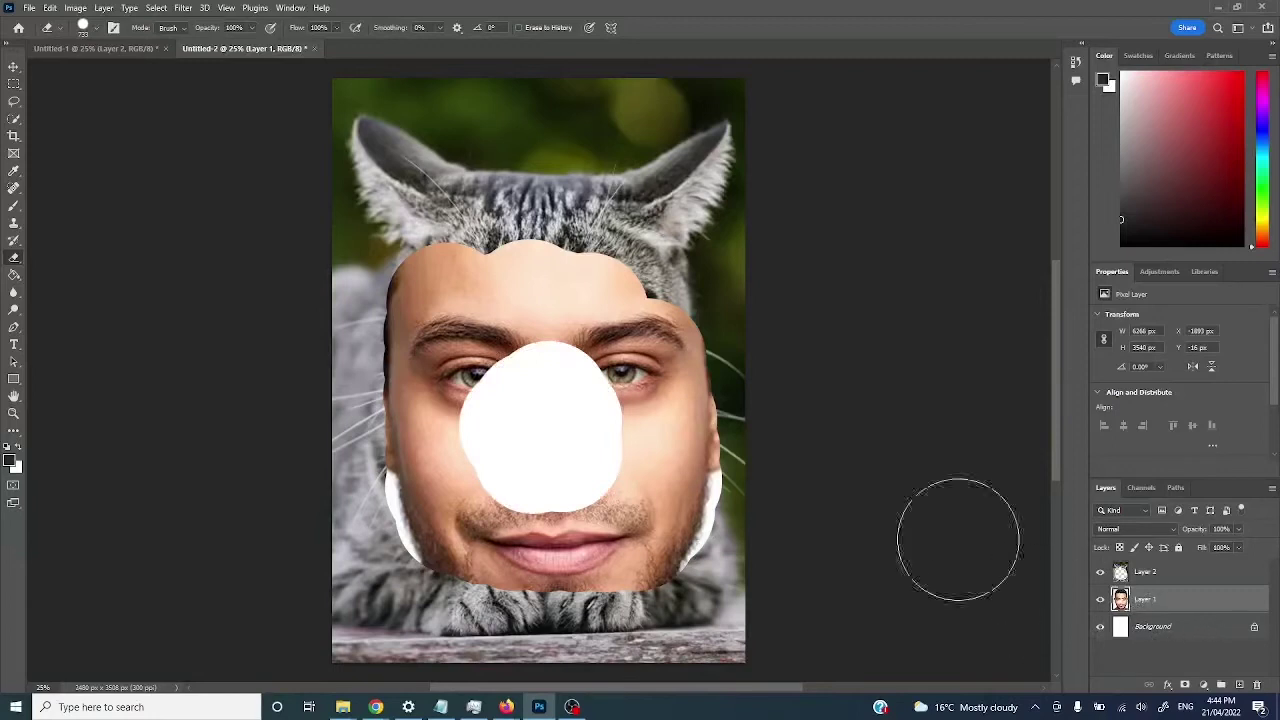
mouse_move(545, 352)
left_mouse_down()
mouse_move(495, 370)
mouse_move(514, 457)
left_mouse_up()
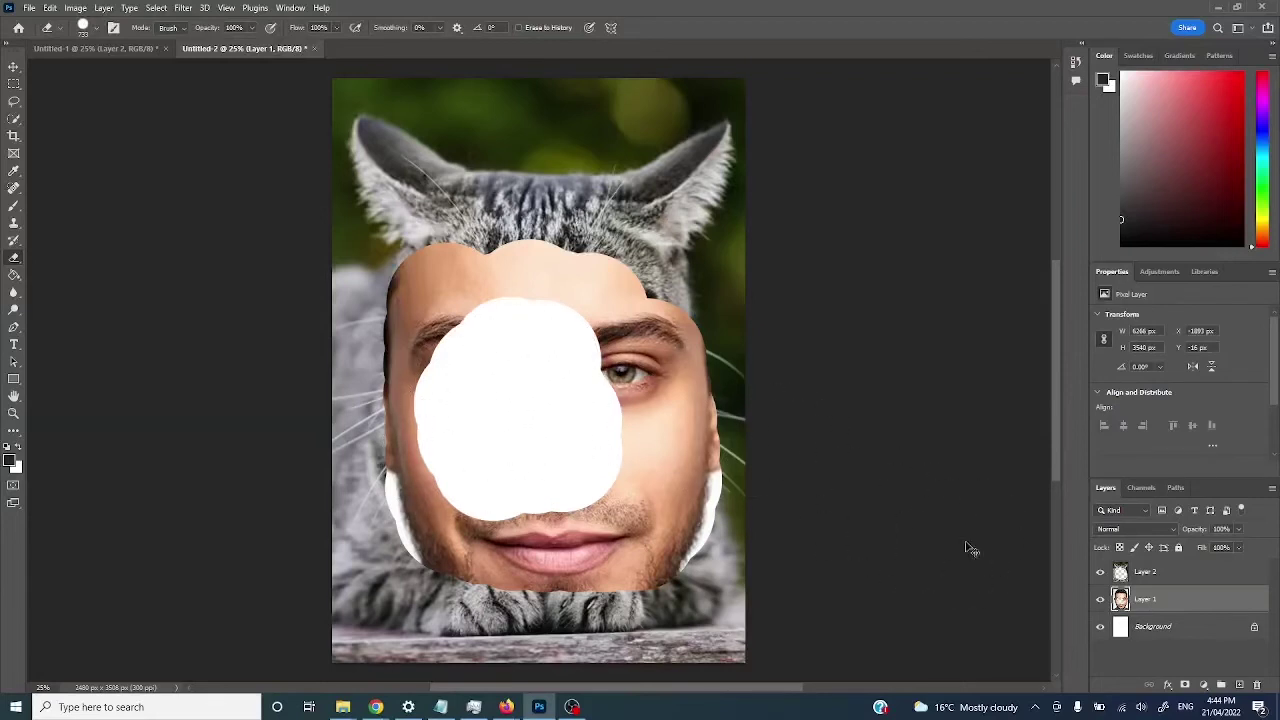
key("ctrl+z")
Hide the background layer and undo the earlier erasing on the face and cat layers to restore both photos
left_click(1100, 626)
key("ctrl+z")
key("ctrl+z")
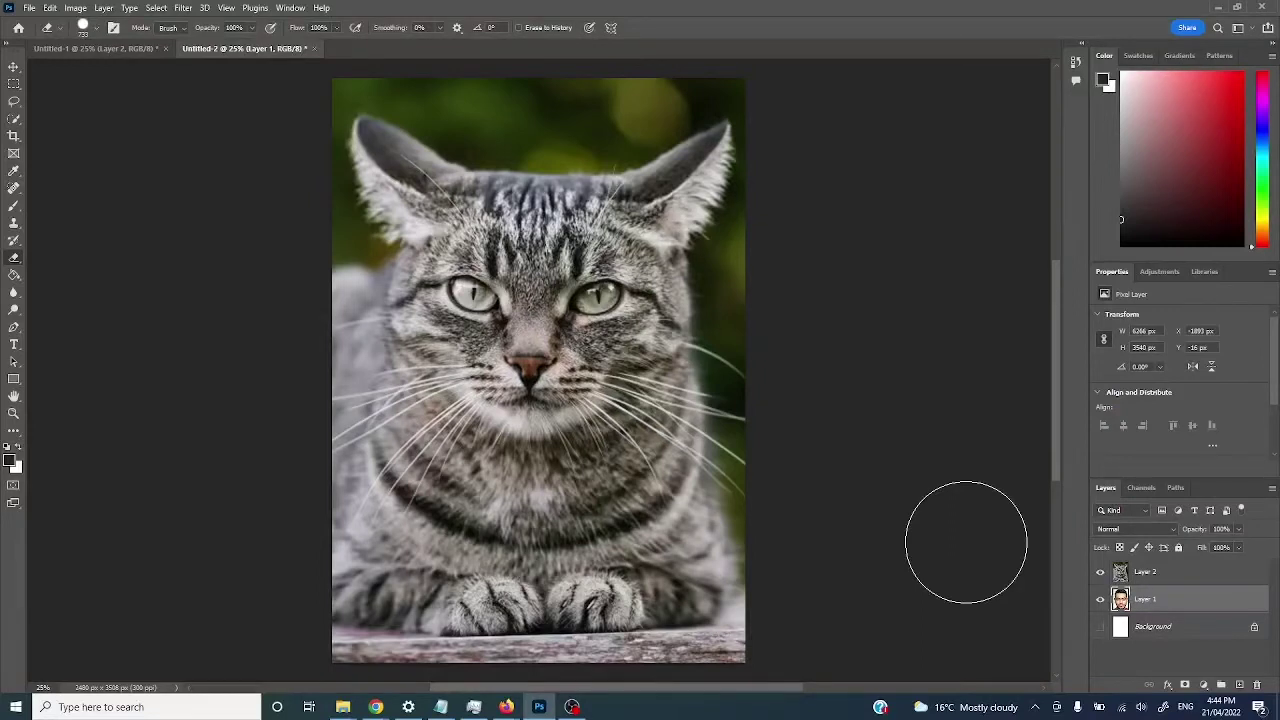
Add a layer mask to the cat layer, make the mask active instead of the image, and choose the Brush tool
left_click(1147, 576)
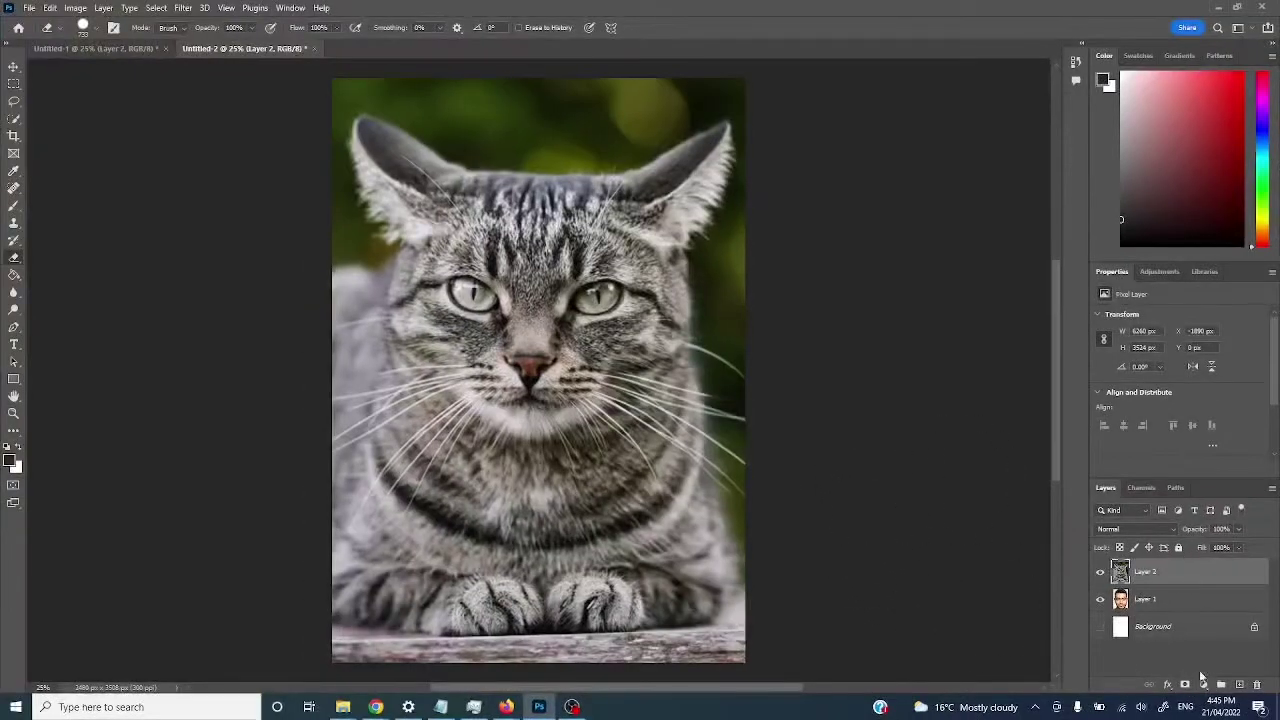
left_click(1185, 685)
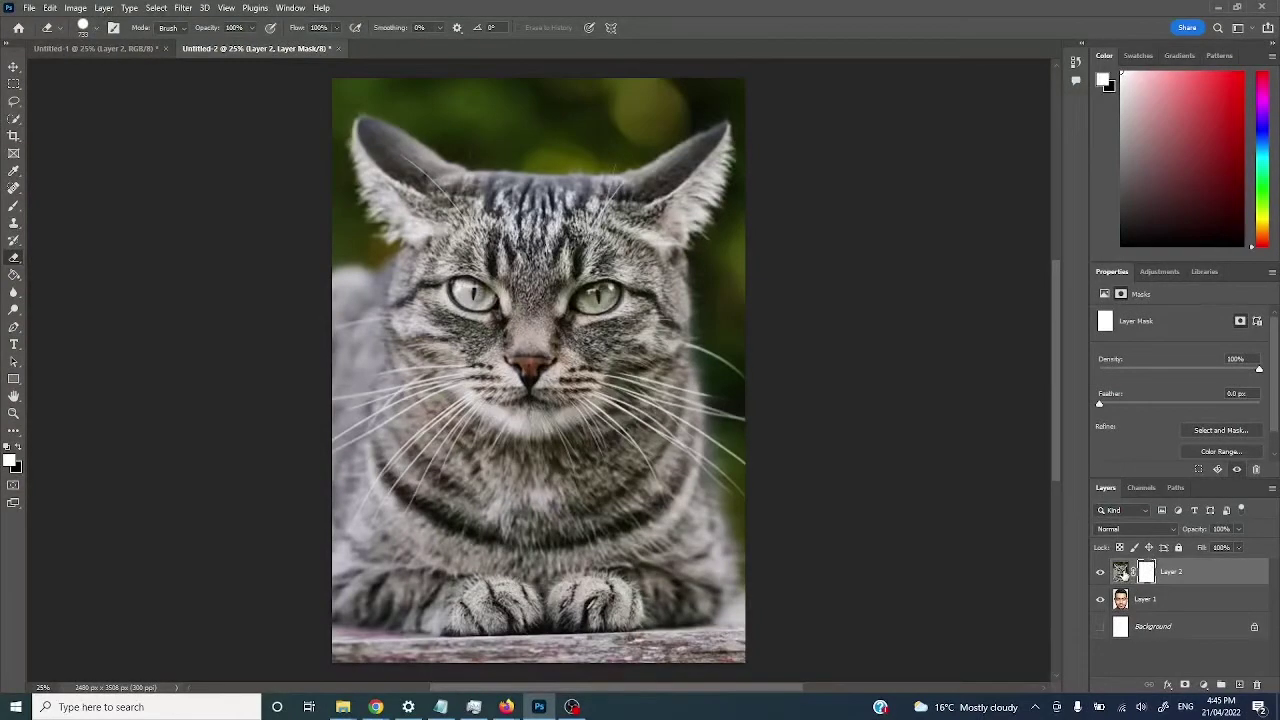
left_click(1124, 575)
left_click(1149, 578)
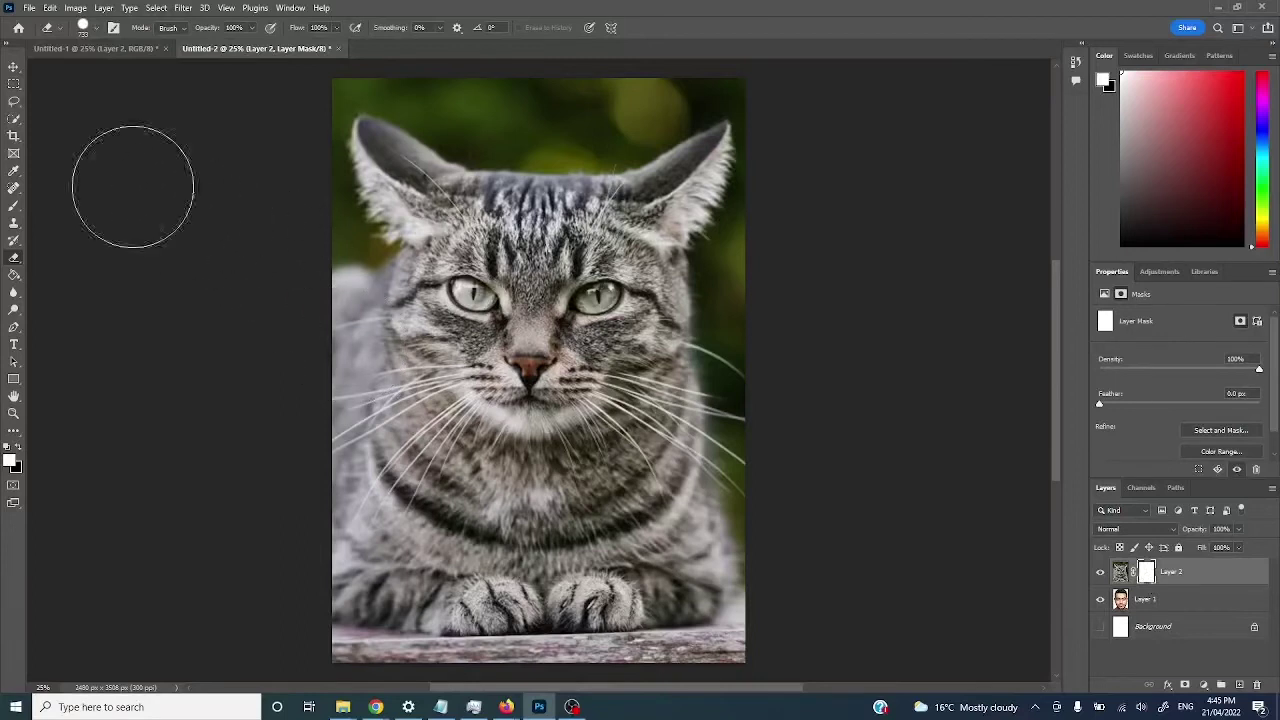
left_click(14, 205)
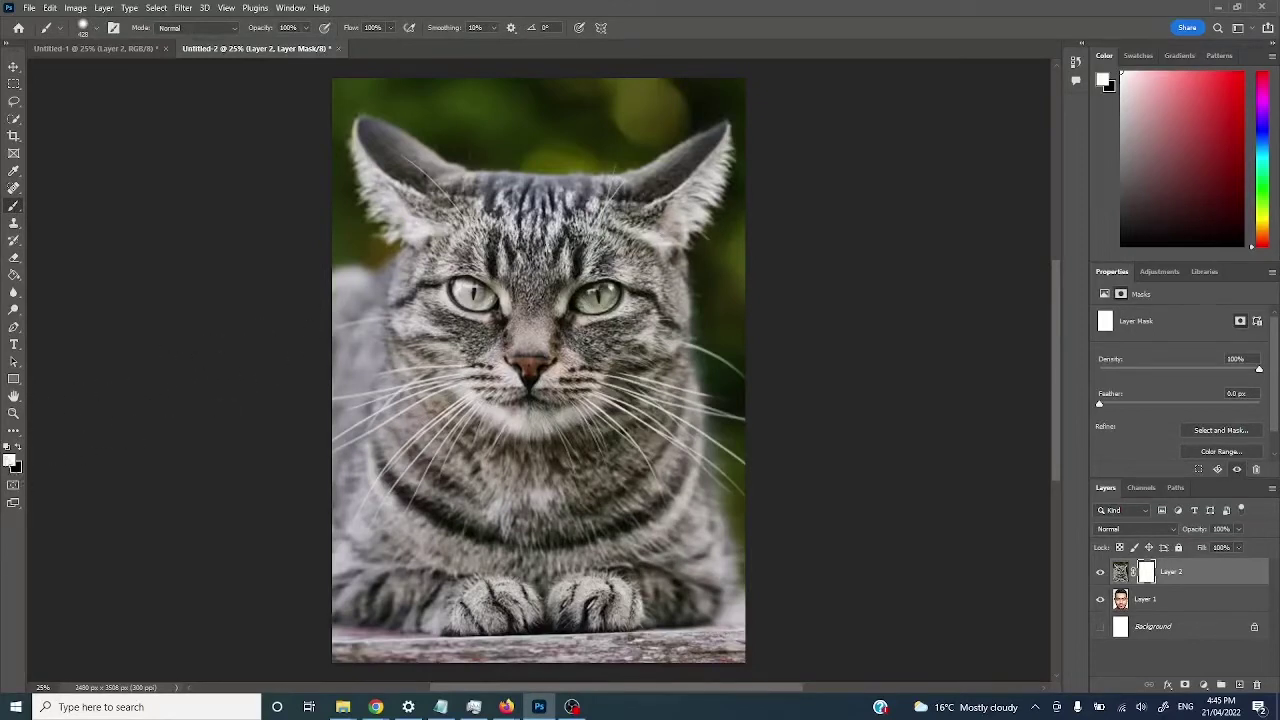
Check the shortcut for flipping foreground and background colours in the Chrome document, and return to Photoshop
key("alt+Tab")
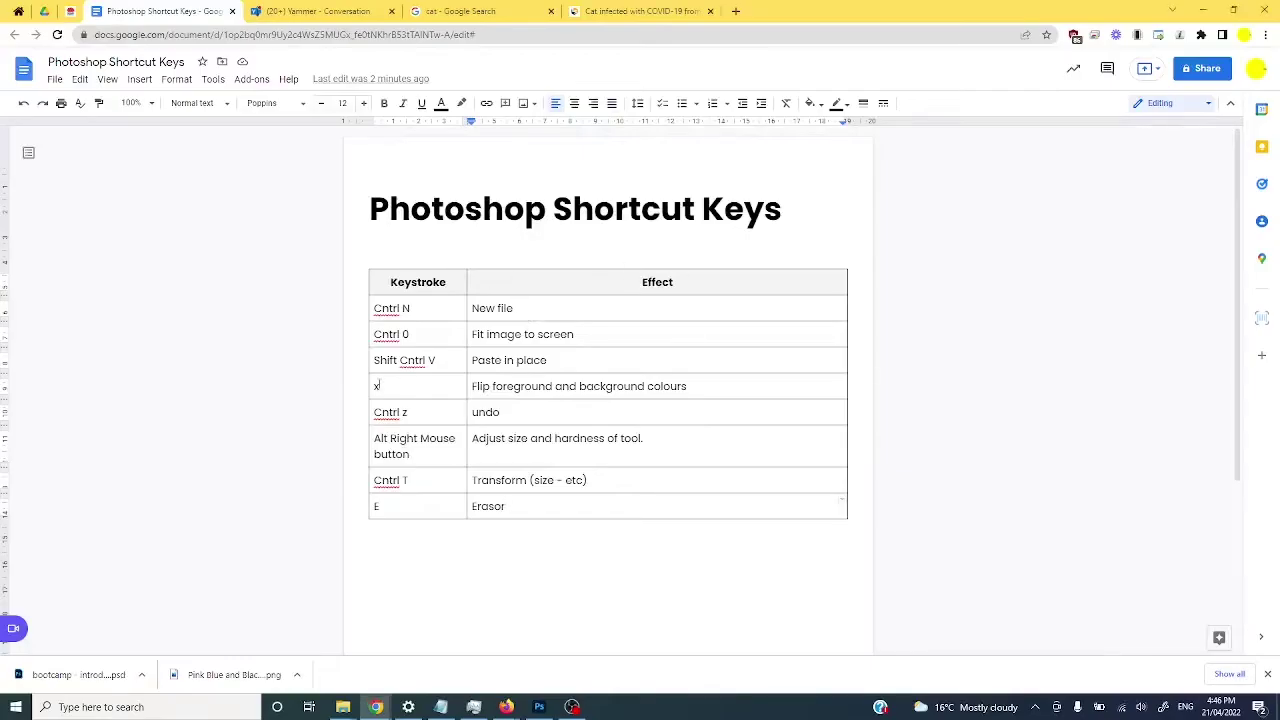
left_click(389, 385)
left_click_drag(494, 386, 686, 386)
key("alt+Tab")
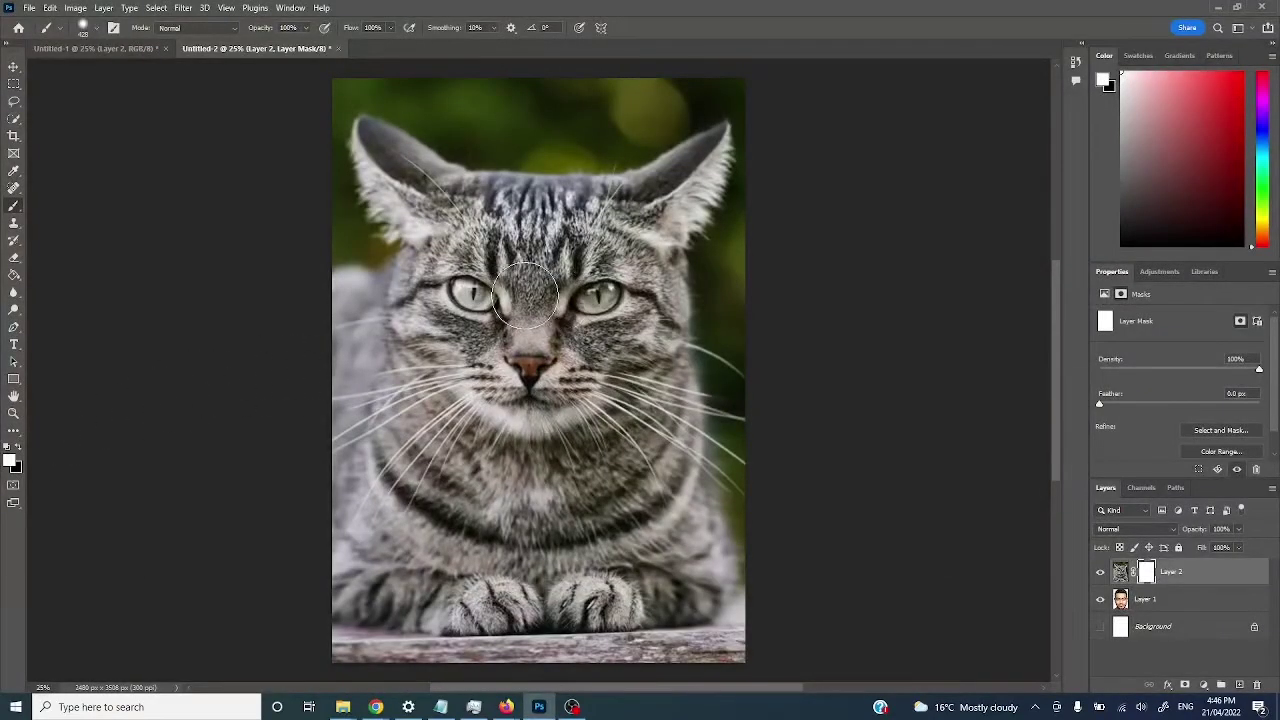
Make black the foreground colour and paint over the cat's face on the mask to reveal the man's face
key("x")
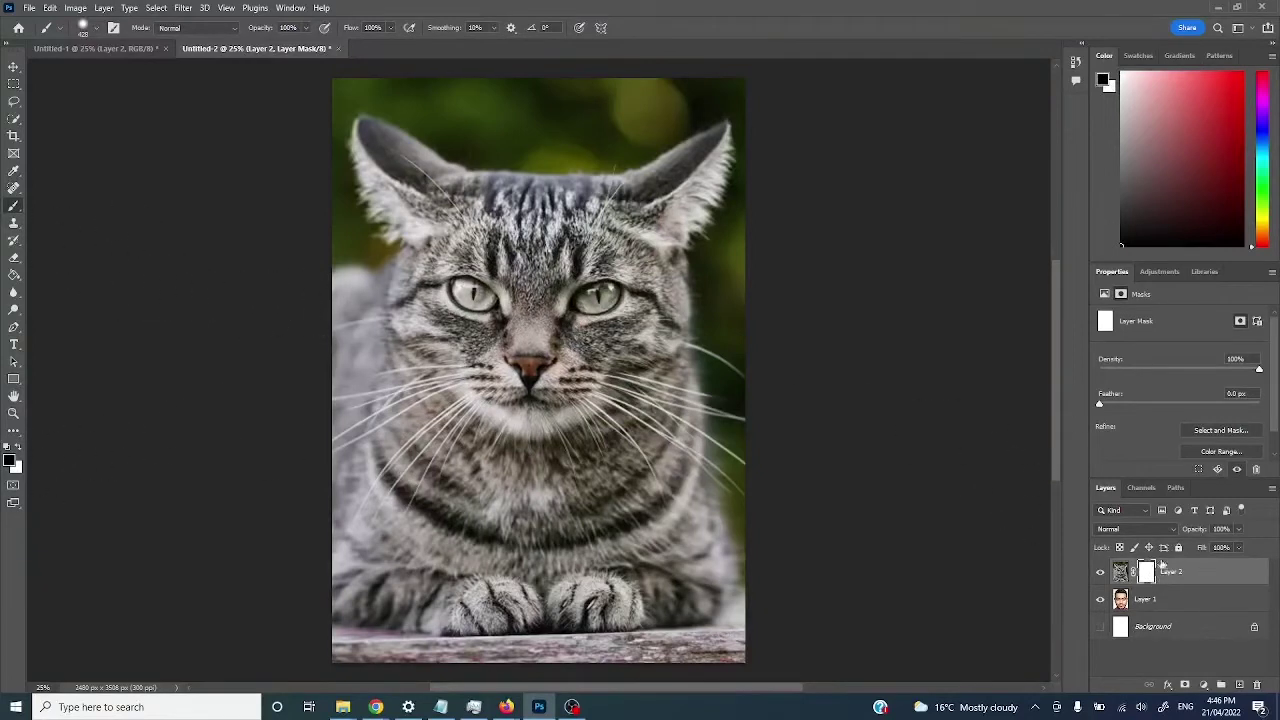
mouse_move(465, 290)
left_mouse_down()
mouse_move(477, 408)
mouse_move(555, 455)
mouse_move(600, 400)
mouse_move(610, 330)
mouse_move(570, 300)
mouse_move(490, 300)
mouse_move(480, 345)
mouse_move(540, 375)
mouse_move(565, 352)
mouse_move(495, 395)
mouse_move(462, 345)
mouse_move(440, 378)
mouse_move(440, 450)
mouse_move(480, 500)
mouse_move(590, 505)
mouse_move(622, 375)
left_mouse_up()
mouse_move(640, 420)
left_mouse_down()
mouse_move(623, 313)
mouse_move(643, 373)
mouse_move(633, 478)
mouse_move(553, 531)
mouse_move(503, 528)
mouse_move(465, 504)
mouse_move(438, 433)
mouse_move(430, 480)
mouse_move(460, 518)
mouse_move(543, 541)
mouse_move(633, 533)
mouse_move(658, 478)
mouse_move(663, 413)
mouse_move(651, 343)
mouse_move(613, 346)
mouse_move(543, 273)
mouse_move(478, 273)
mouse_move(438, 340)
mouse_move(418, 483)
mouse_move(428, 531)
mouse_move(476, 563)
mouse_move(608, 573)
mouse_move(653, 543)
mouse_move(666, 512)
left_mouse_up()
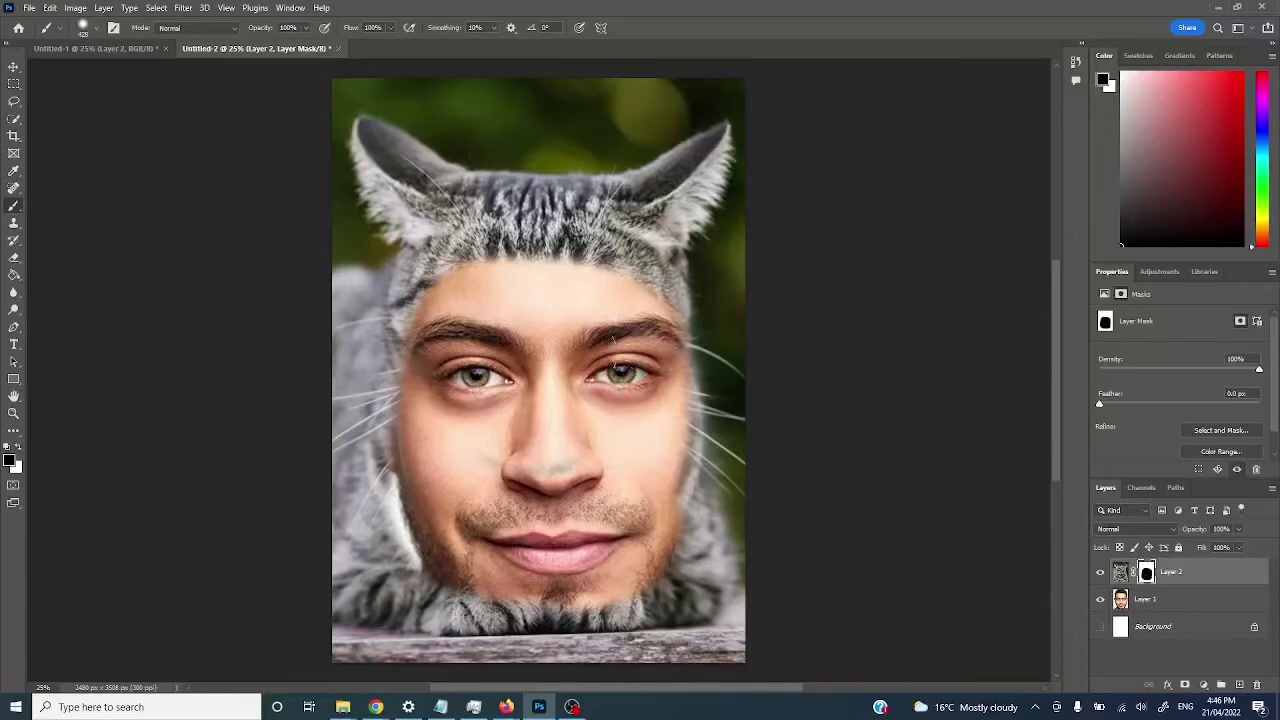
Adjust the soft brush to about 412 px and paint black on the mask along the cheek and temple up to the cat's ear
right_click(514, 268, "alt")
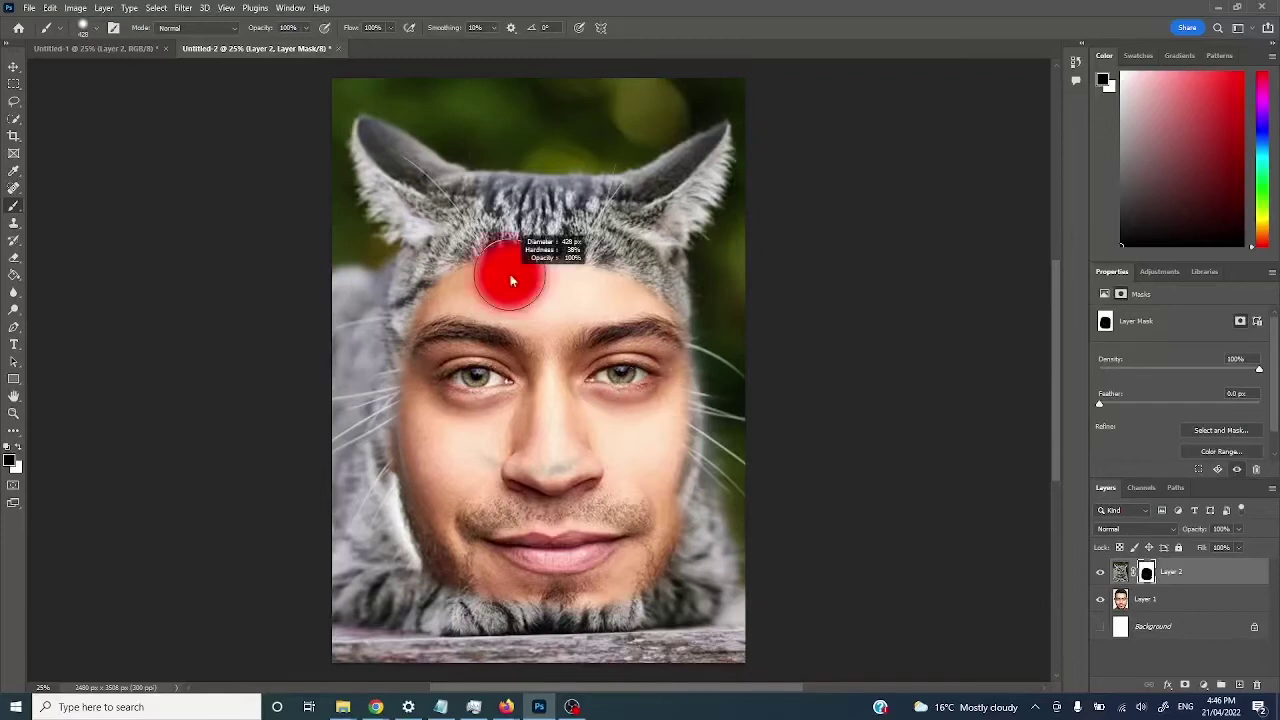
mouse_move(491, 283)
left_mouse_down()
mouse_move(508, 234)
mouse_move(512, 280)
left_mouse_up()
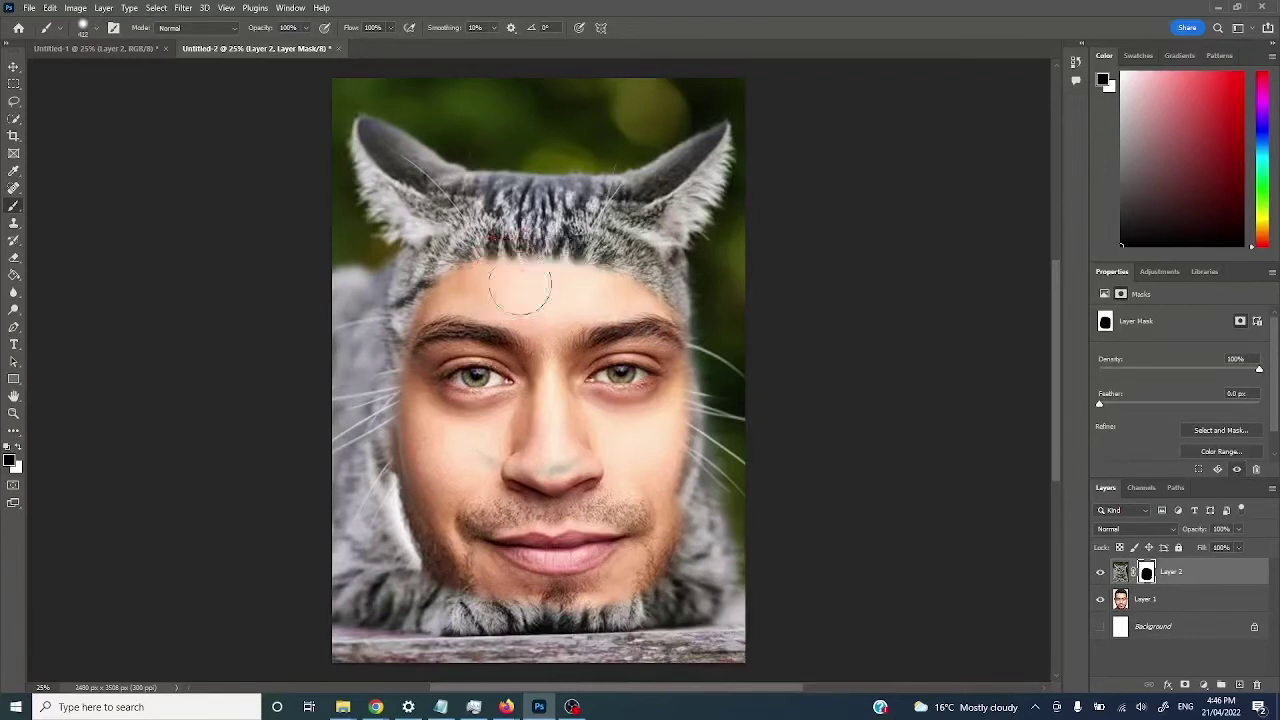
left_click_drag(432, 315, 418, 415)
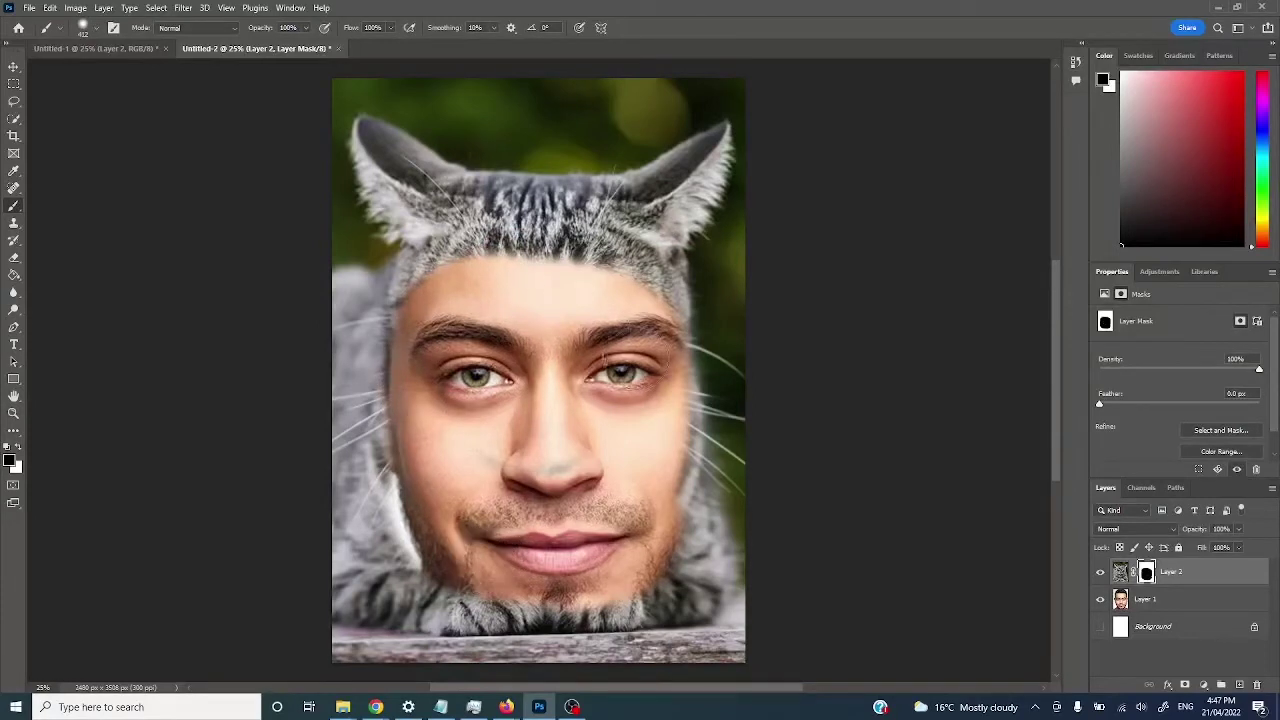
mouse_move(440, 305)
left_mouse_down()
mouse_move(495, 255)
mouse_move(395, 275)
mouse_move(379, 306)
mouse_move(395, 175)
mouse_move(360, 350)
mouse_move(380, 200)
left_mouse_up()
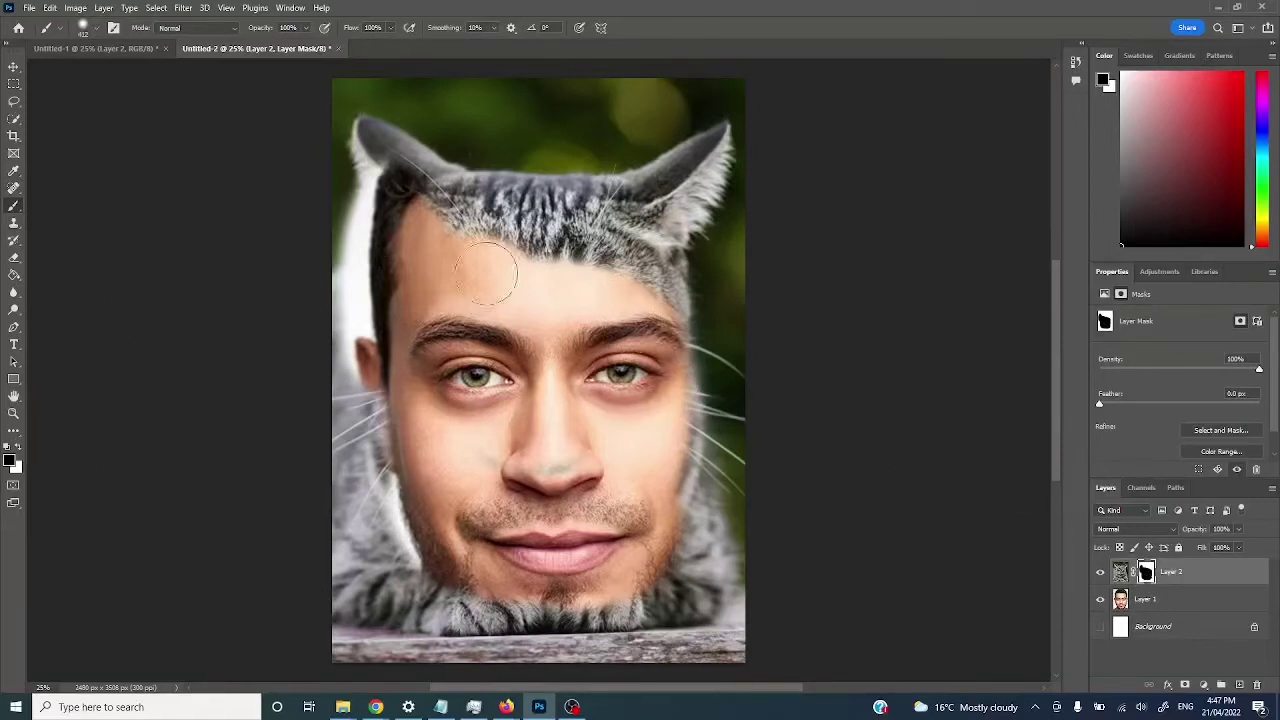
Paint white on the mask to bring back the cat's ear, forehead and side fur, and return the foreground colour to black
key("x")
mouse_move(366, 186)
left_mouse_down()
mouse_move(348, 372)
mouse_move(391, 205)
mouse_move(383, 255)
mouse_move(478, 172)
mouse_move(363, 300)
mouse_move(363, 460)
mouse_move(428, 590)
mouse_move(428, 578)
mouse_move(563, 598)
mouse_move(678, 565)
mouse_move(708, 495)
mouse_move(721, 380)
mouse_move(703, 245)
mouse_move(723, 435)
mouse_move(708, 280)
mouse_move(428, 245)
mouse_move(388, 278)
left_mouse_up()
mouse_move(470, 270)
left_mouse_down()
mouse_move(550, 268)
mouse_move(503, 255)
mouse_move(468, 295)
mouse_move(446, 268)
mouse_move(471, 308)
mouse_move(433, 312)
mouse_move(524, 296)
left_mouse_up()
key("x")
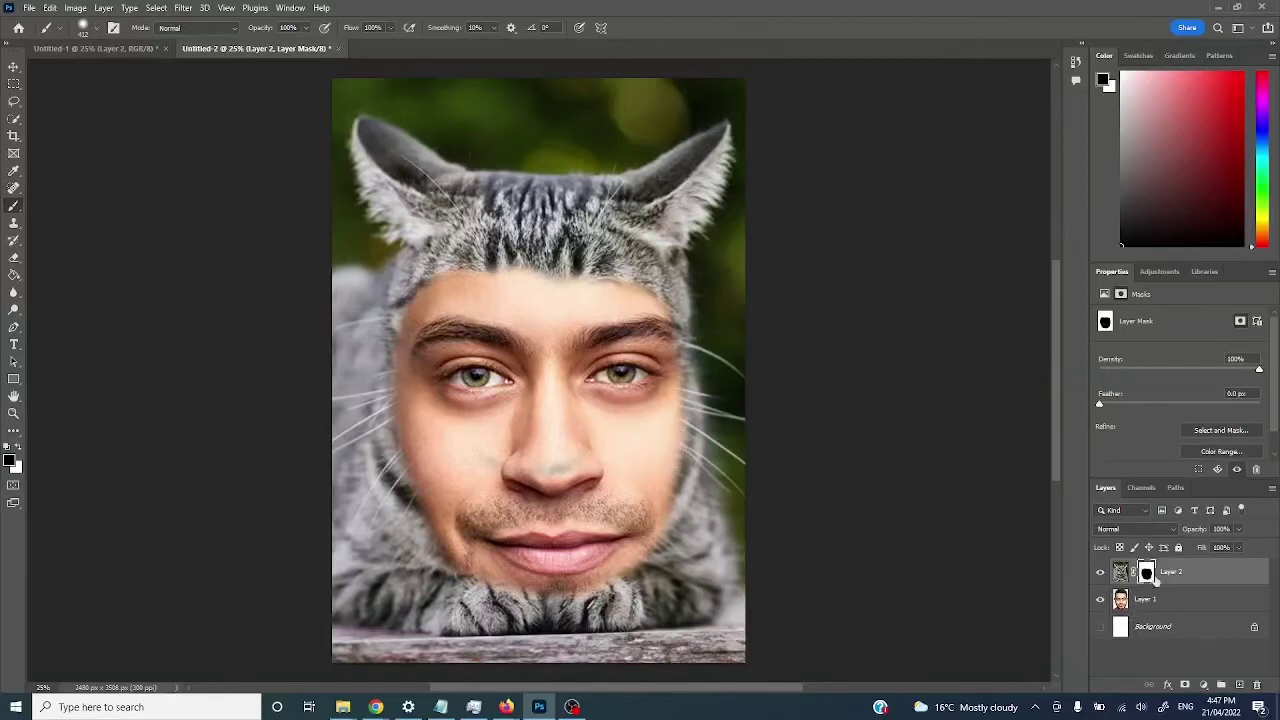
Switch from the mask to the cat image, paint red between the cat's eyes, and undo the red painted over its head
left_click(1120, 572)
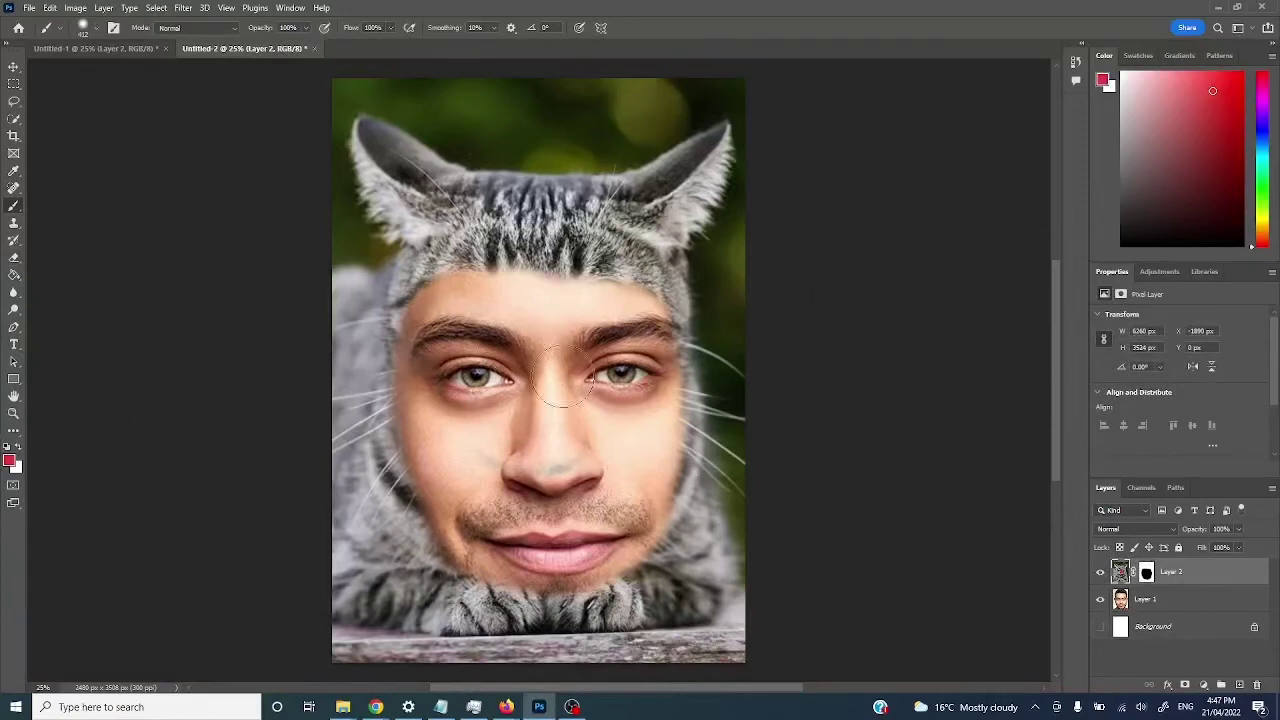
mouse_move(543, 217)
left_mouse_down()
mouse_move(584, 157)
mouse_move(471, 200)
mouse_move(598, 196)
mouse_move(632, 128)
left_mouse_up()
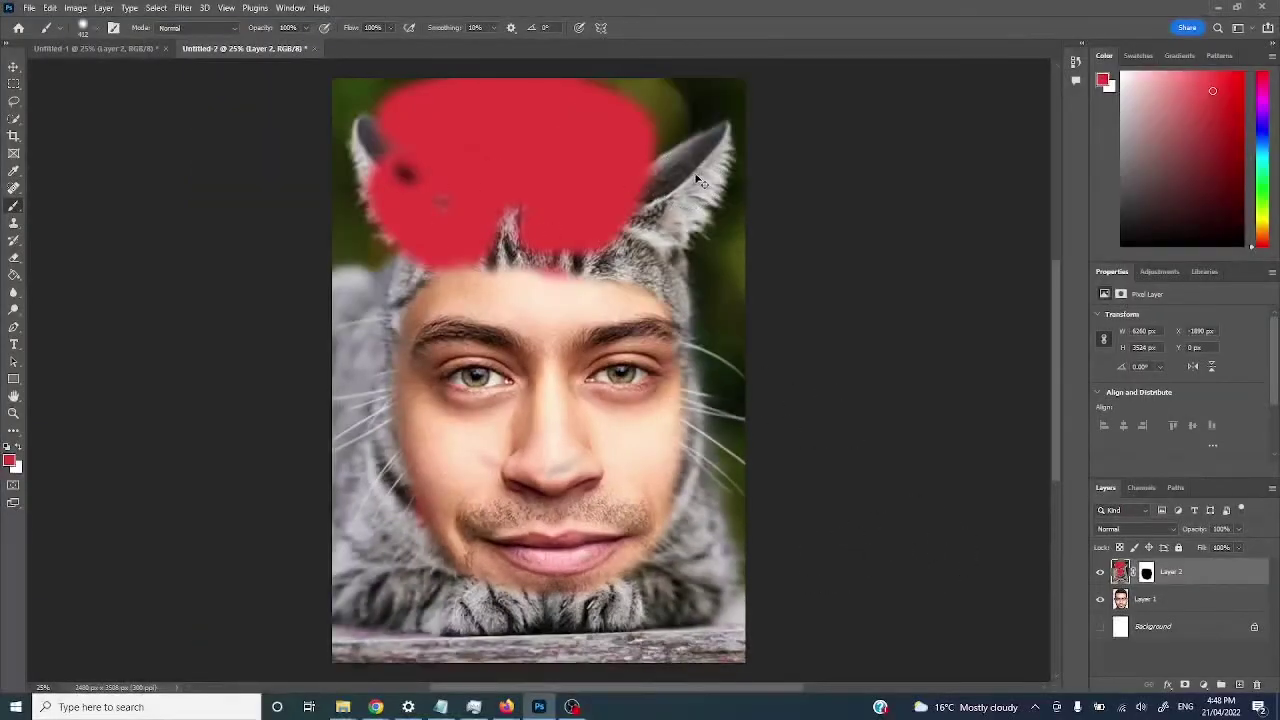
key("ctrl+z")
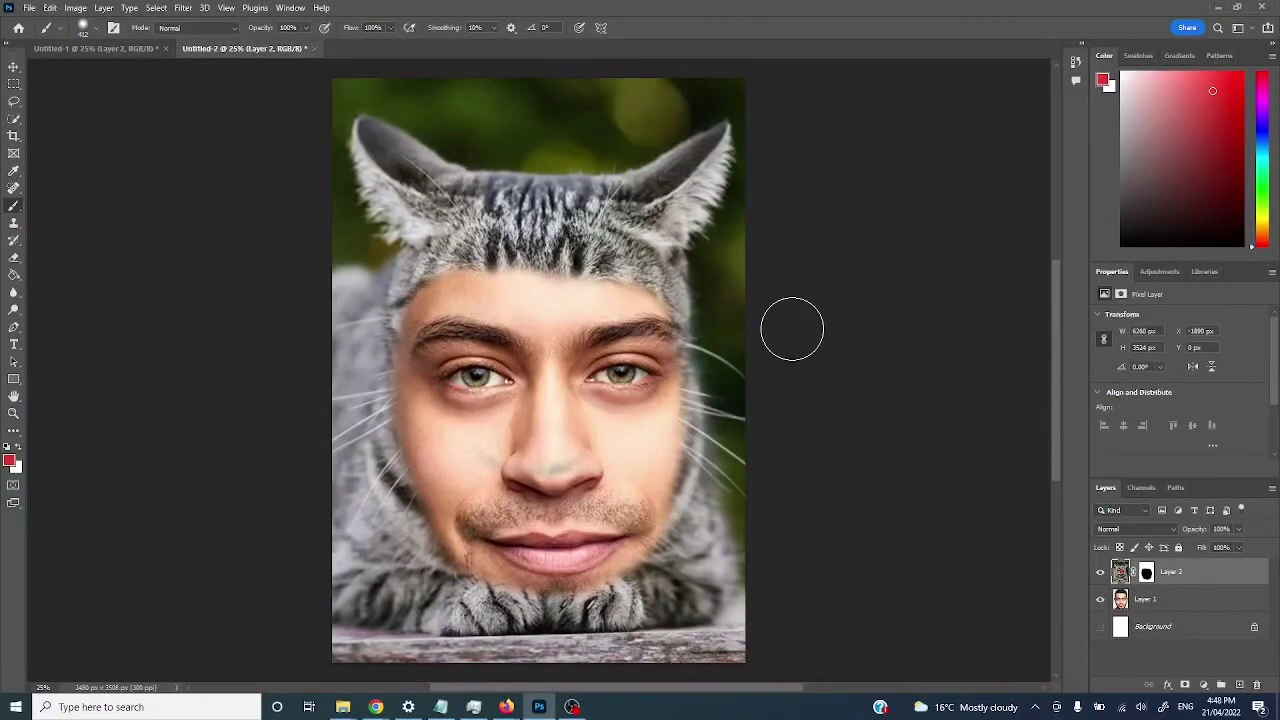
Reactivate the cat layer's mask, set the foreground colour to grey 7b7a7a, and paint over the face to blend the cat in semi-transparently
left_click(1147, 573)
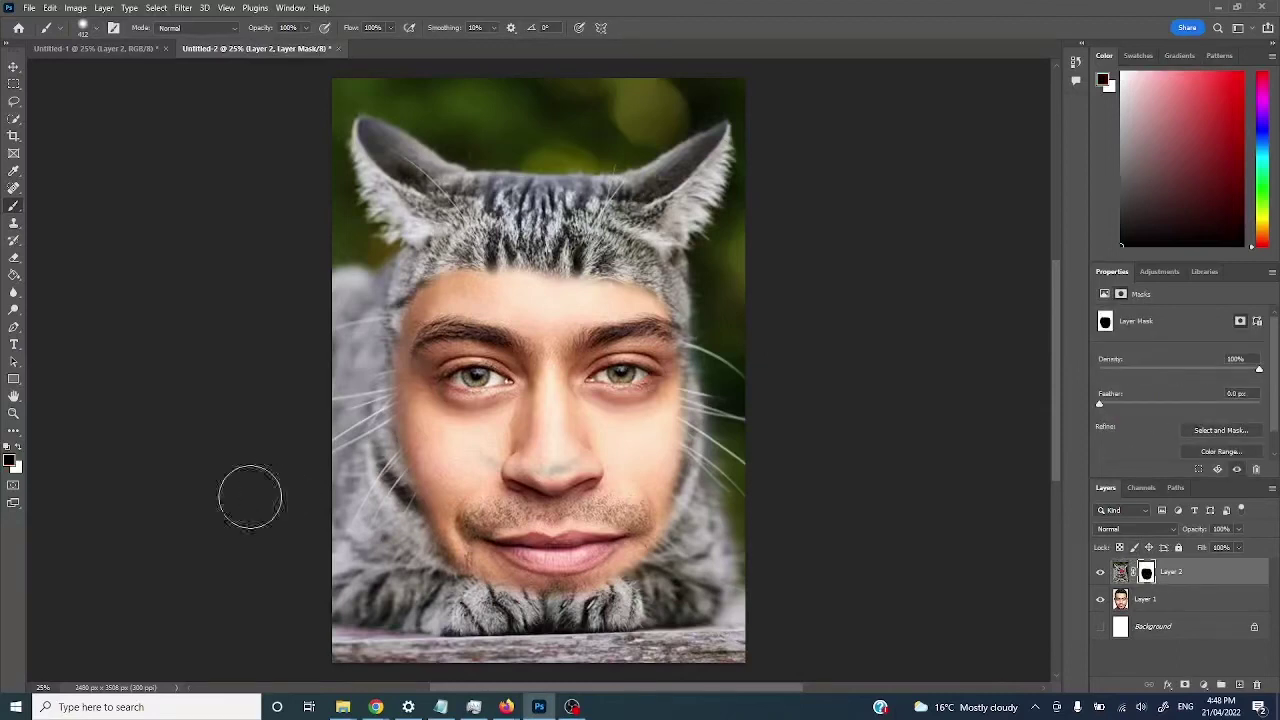
left_click(11, 460)
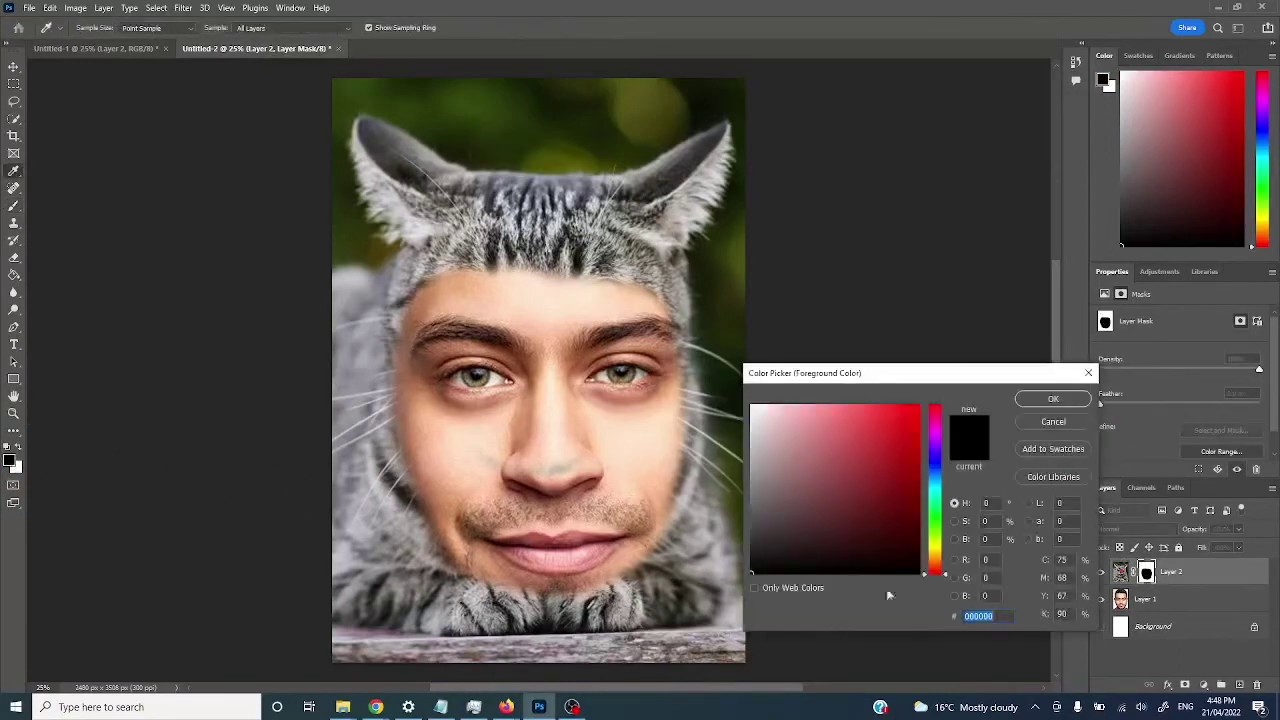
left_click_drag(764, 551, 752, 492)
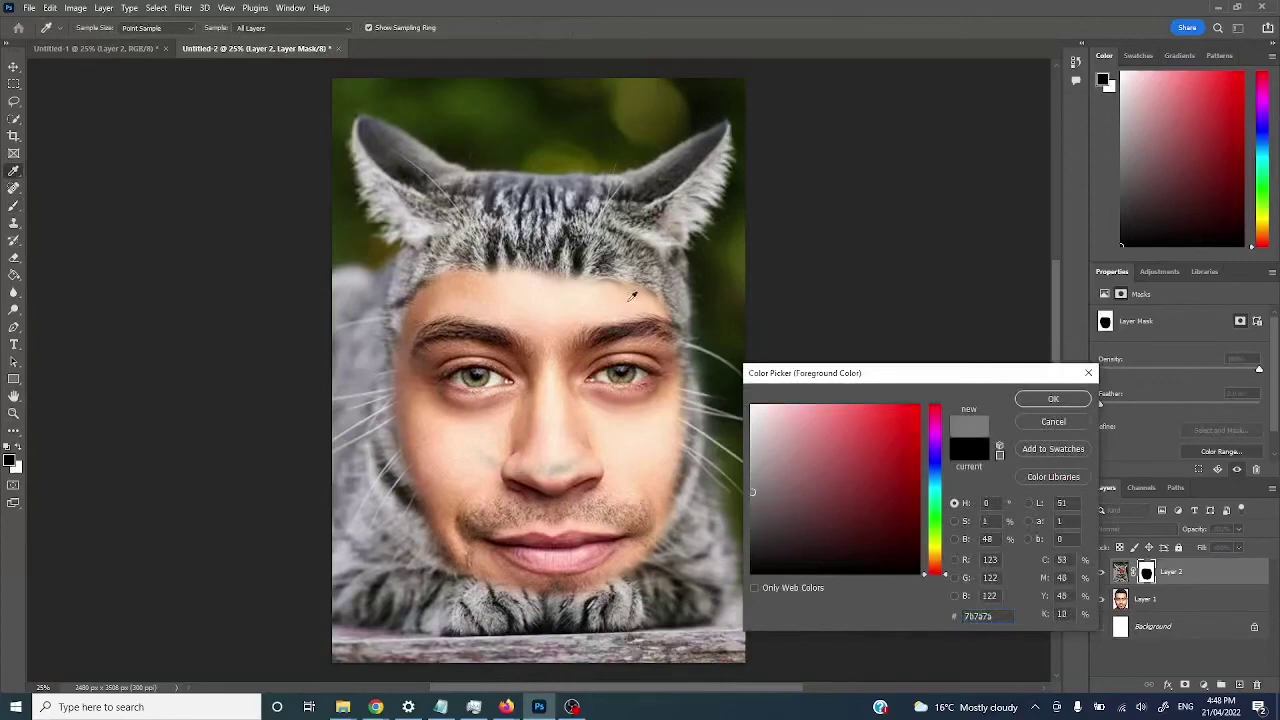
left_click(1049, 399)
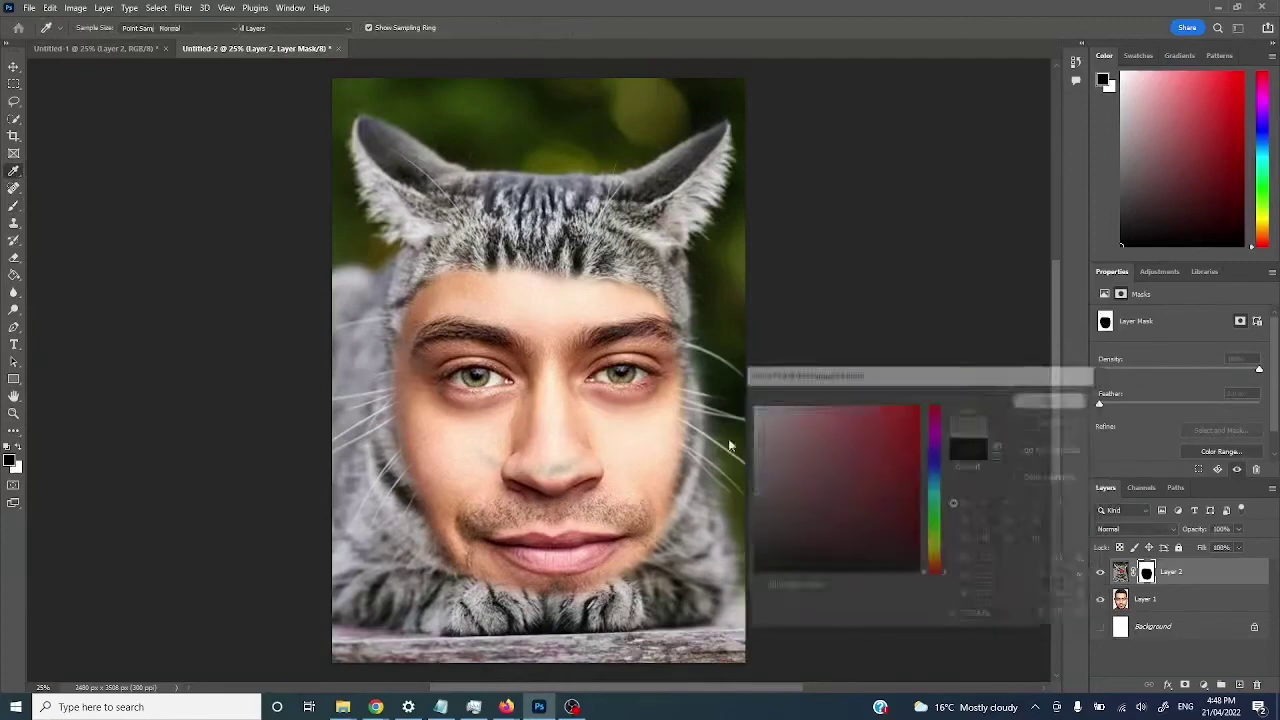
mouse_move(470, 335)
left_mouse_down()
mouse_move(482, 298)
mouse_move(660, 290)
left_mouse_up()
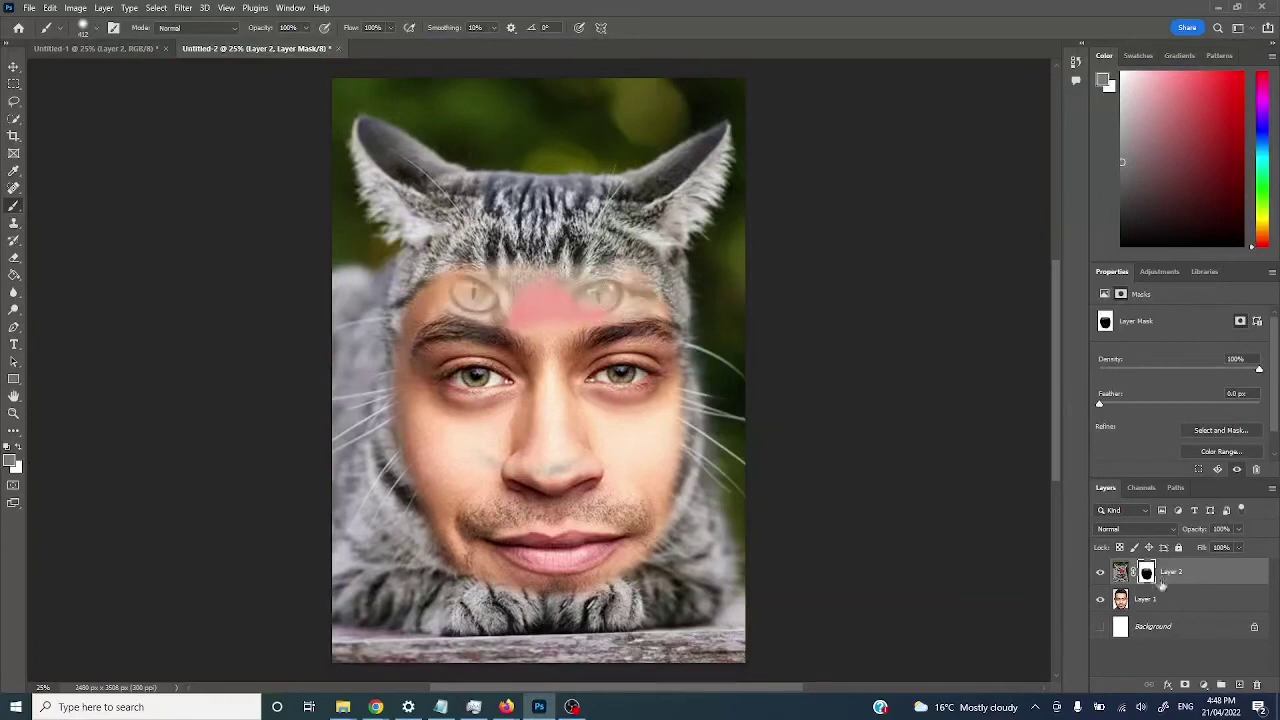
mouse_move(558, 345)
left_mouse_down()
mouse_move(645, 375)
mouse_move(468, 415)
mouse_move(648, 420)
mouse_move(496, 435)
mouse_move(575, 445)
mouse_move(488, 482)
mouse_move(648, 492)
mouse_move(462, 537)
mouse_move(585, 568)
mouse_move(610, 555)
mouse_move(465, 565)
mouse_move(385, 330)
mouse_move(435, 290)
mouse_move(620, 275)
mouse_move(662, 345)
mouse_move(675, 420)
mouse_move(660, 525)
mouse_move(605, 600)
left_mouse_up()
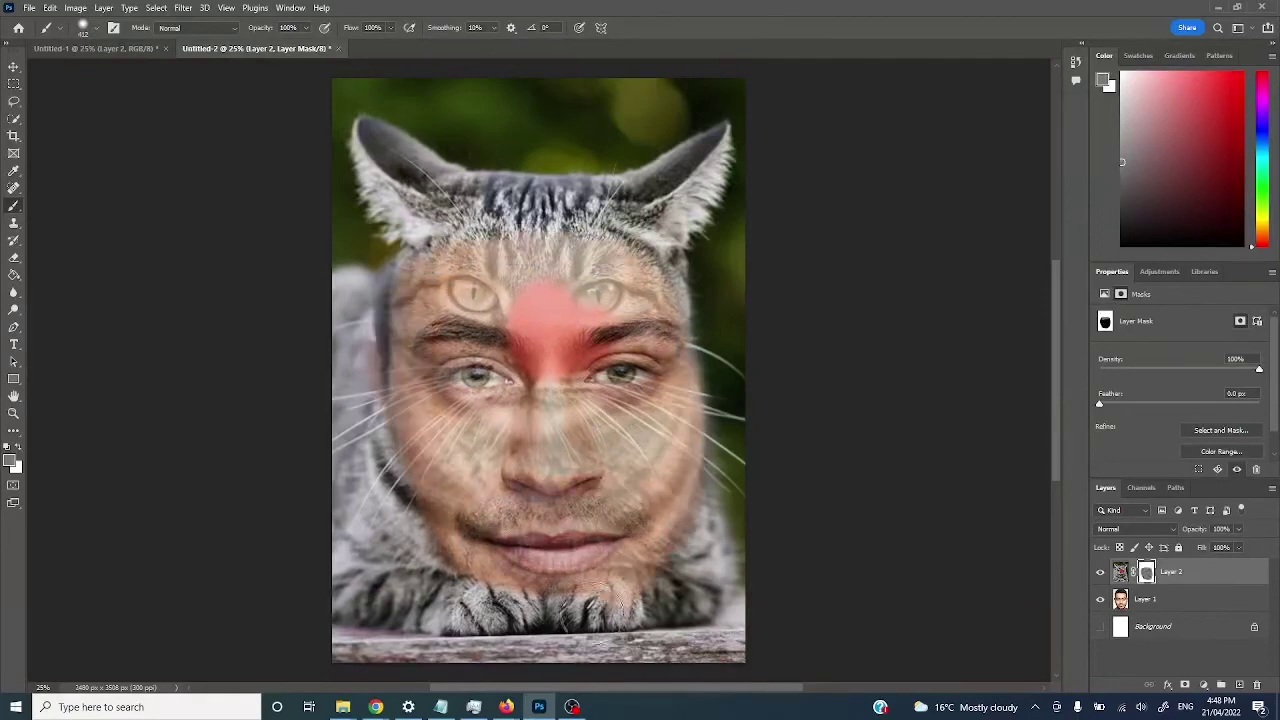
left_click(691, 296)
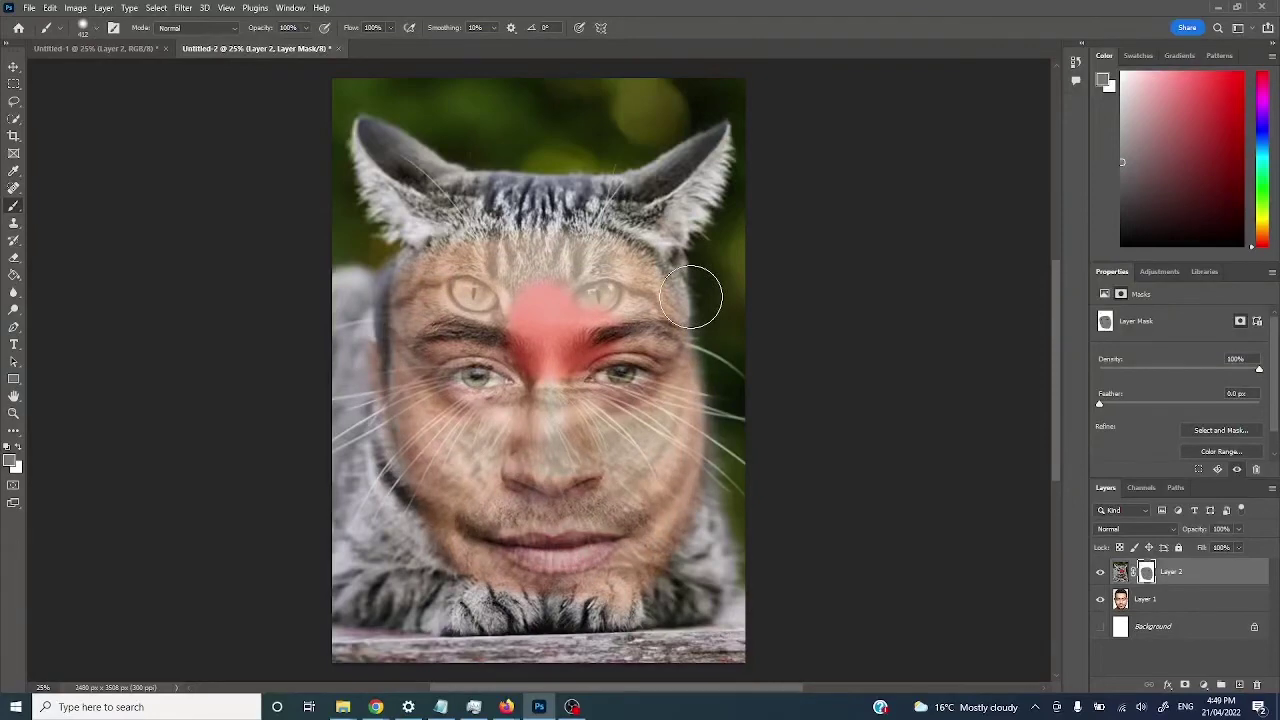